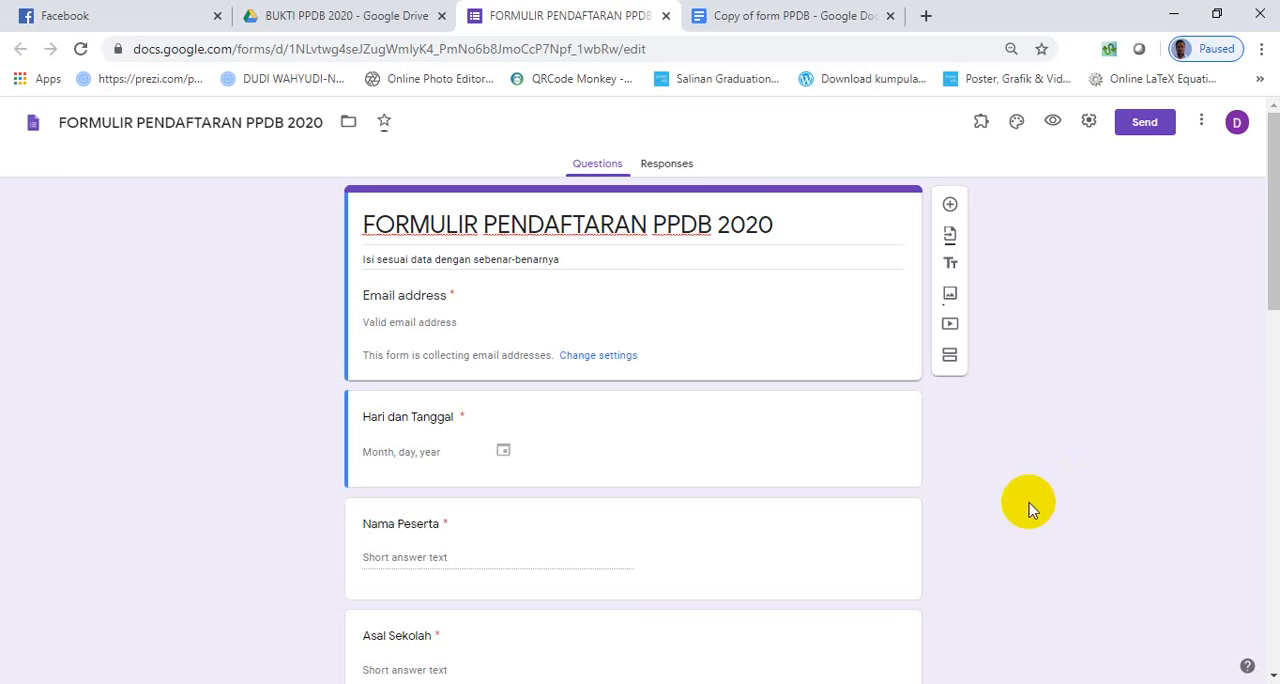
# - Switch to Word and review the form PPDB.docx layout, from the KOP SEKOLAH heading and registration fields to the signature lines
pyautogui.click(820, 683)
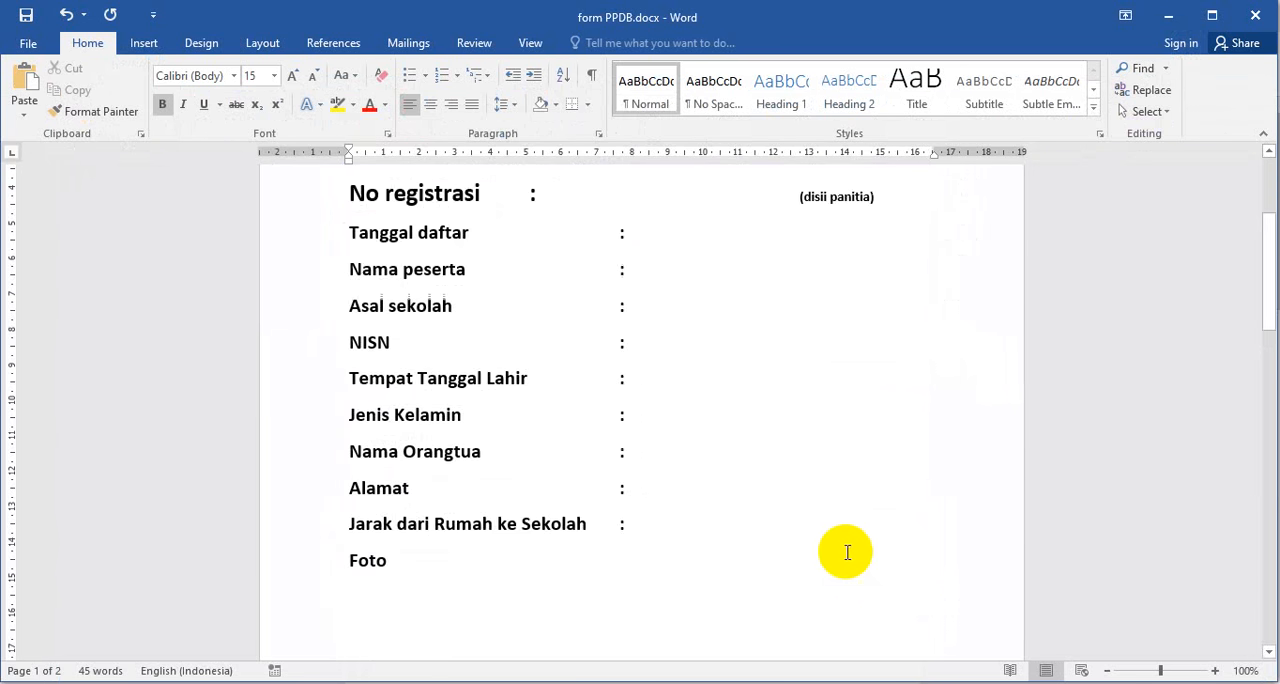
pyautogui.scroll(3, 808, 403)
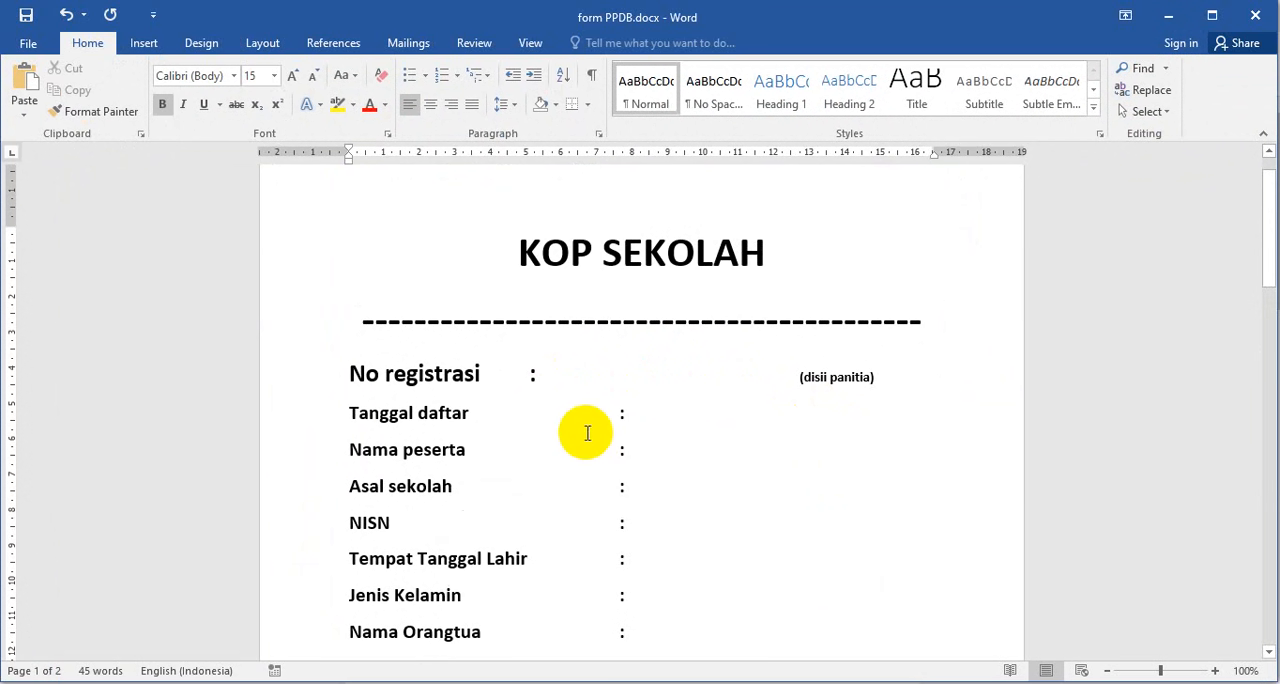
pyautogui.scroll(-2, 577, 416)
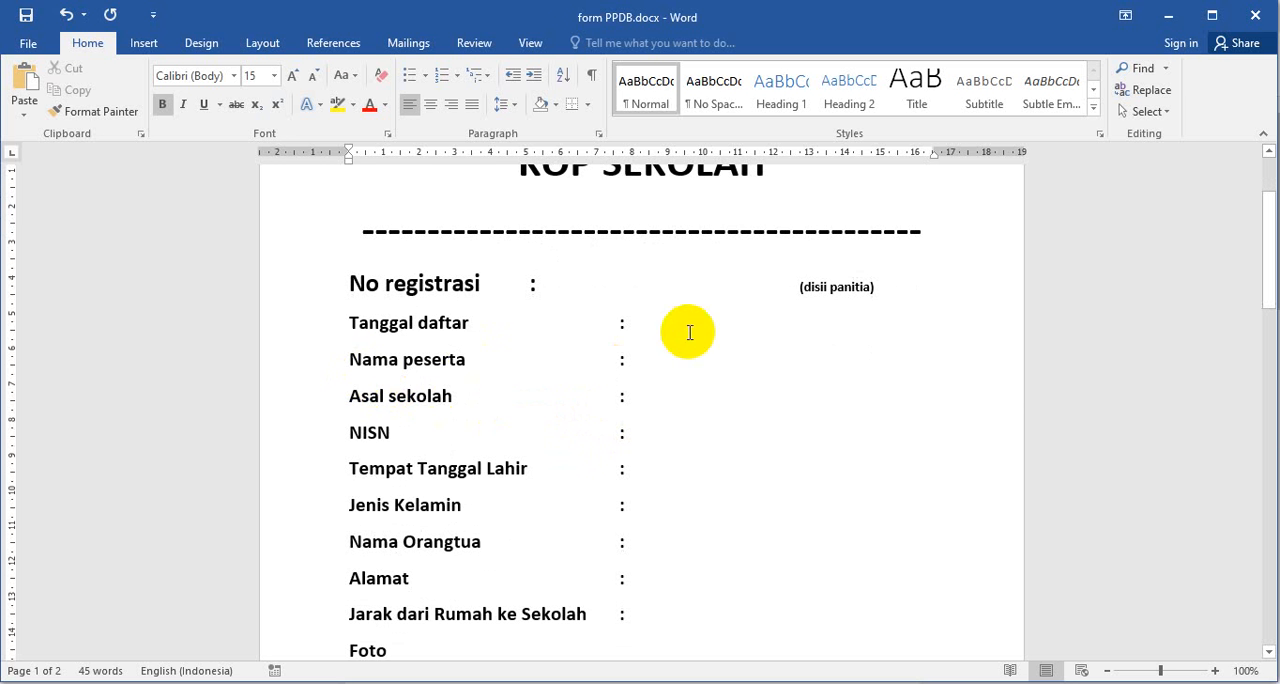
pyautogui.scroll(-1, 445, 452)
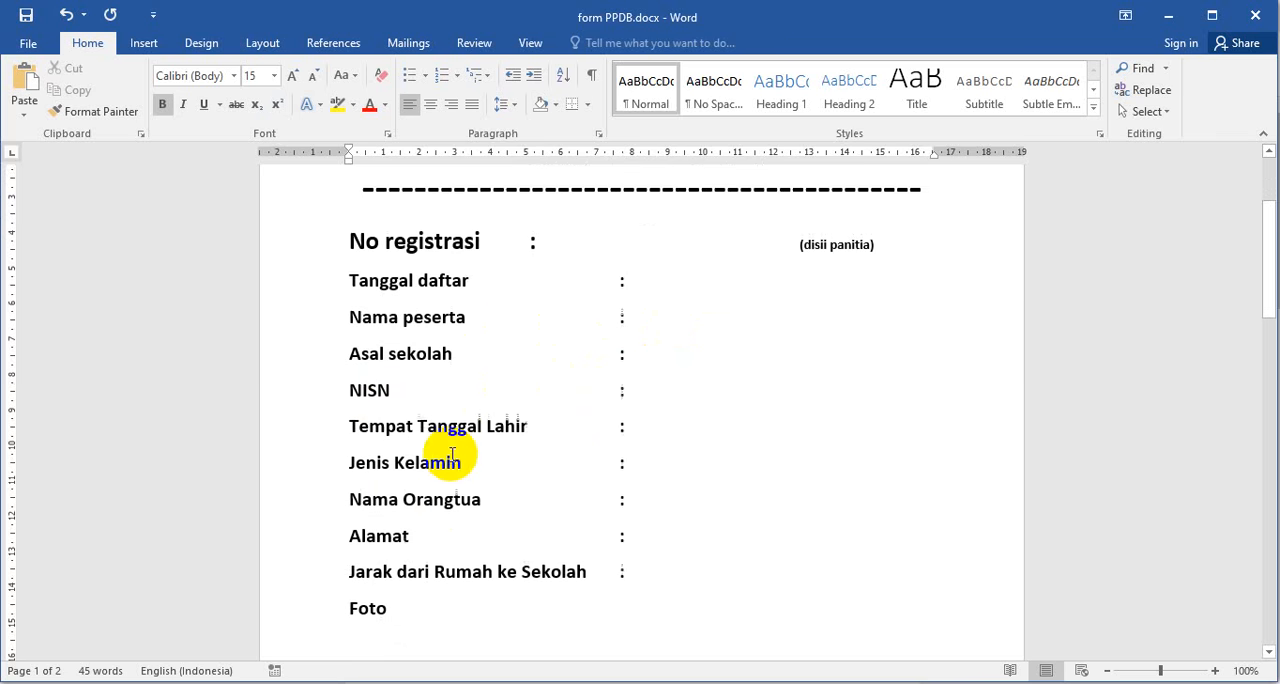
pyautogui.scroll(-1, 461, 470)
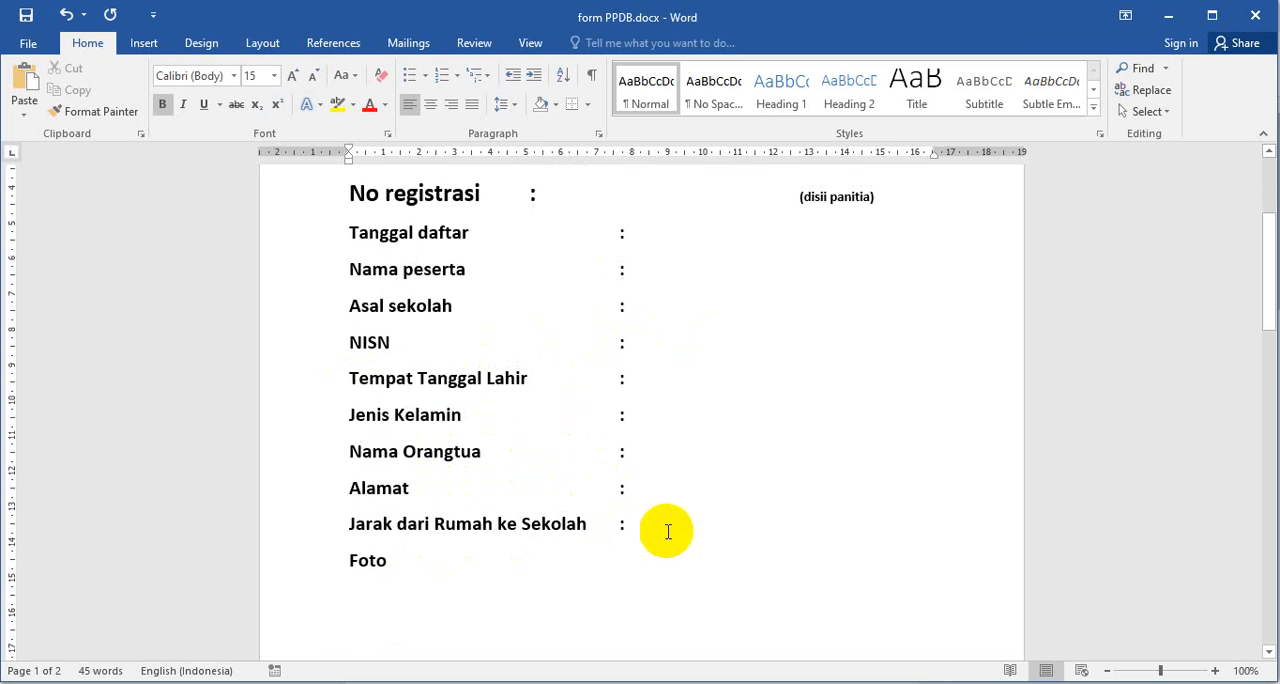
pyautogui.scroll(-3, 390, 508)
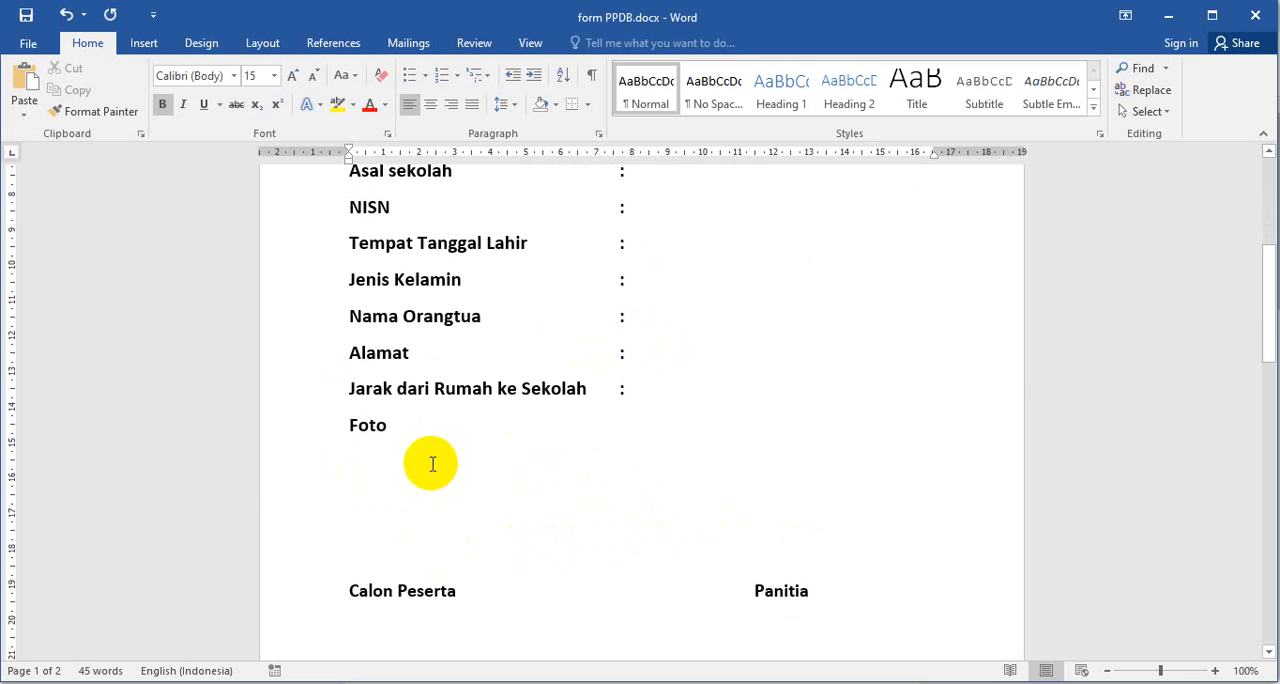
pyautogui.scroll(-2, 430, 515)
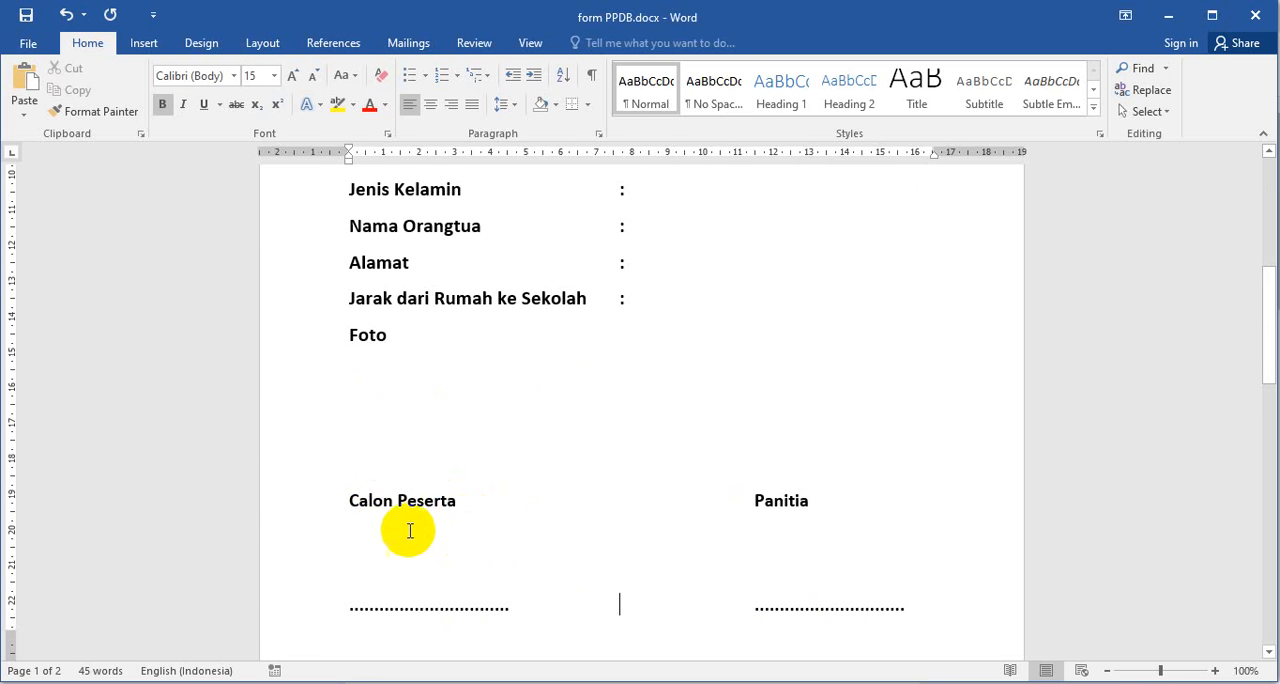
pyautogui.scroll(10, 690, 466)
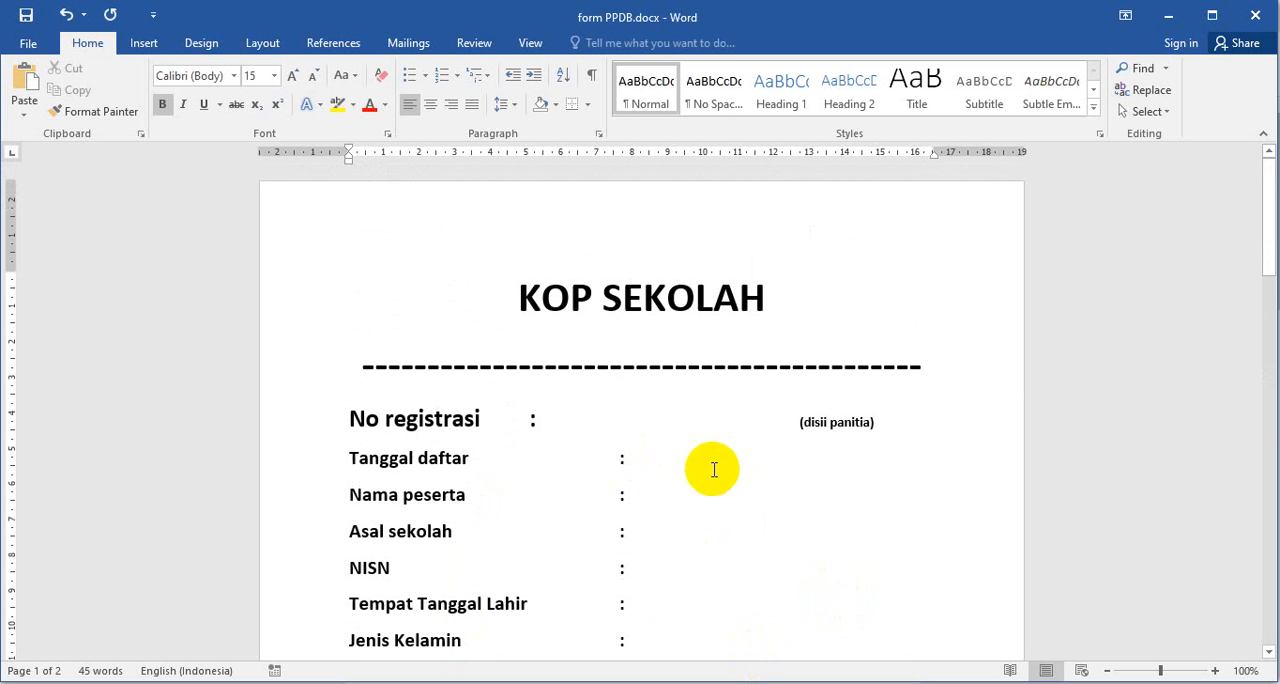
pyautogui.scroll(-2, 655, 441)
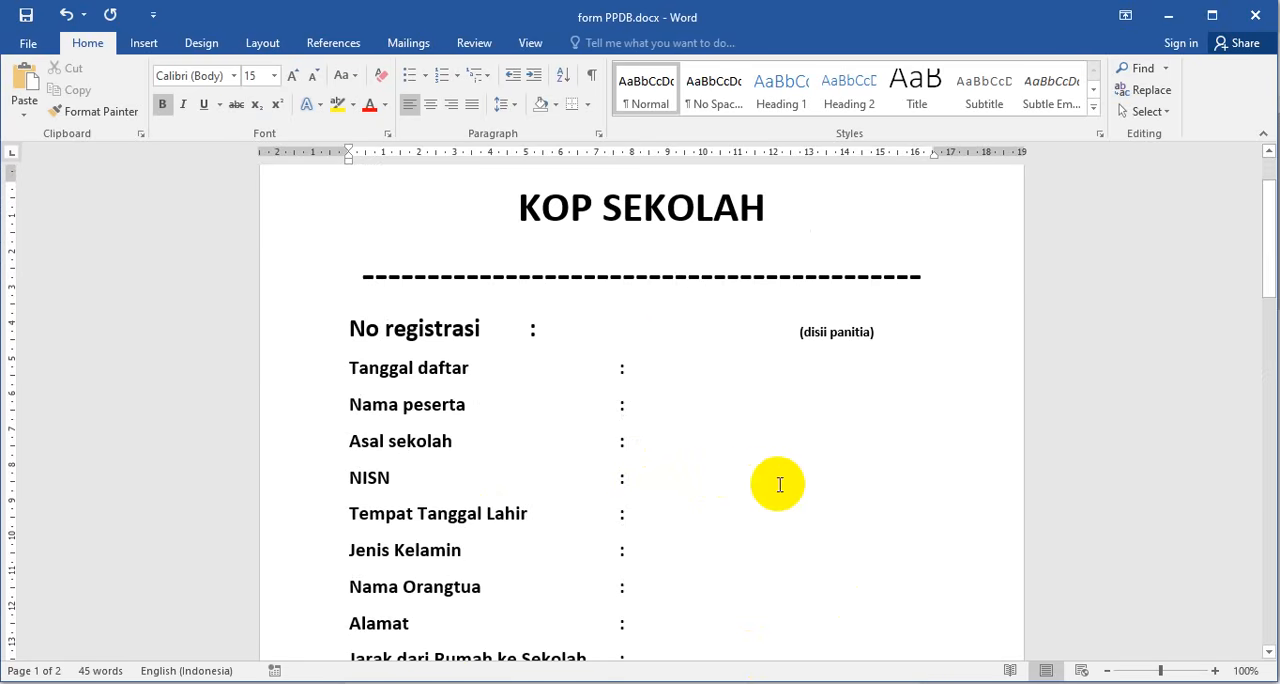
# - Switch back to Chrome, open the Copy of form PPDB document from the BUKTI PPDB 2020 Drive folder, and look through it
pyautogui.click(762, 683)
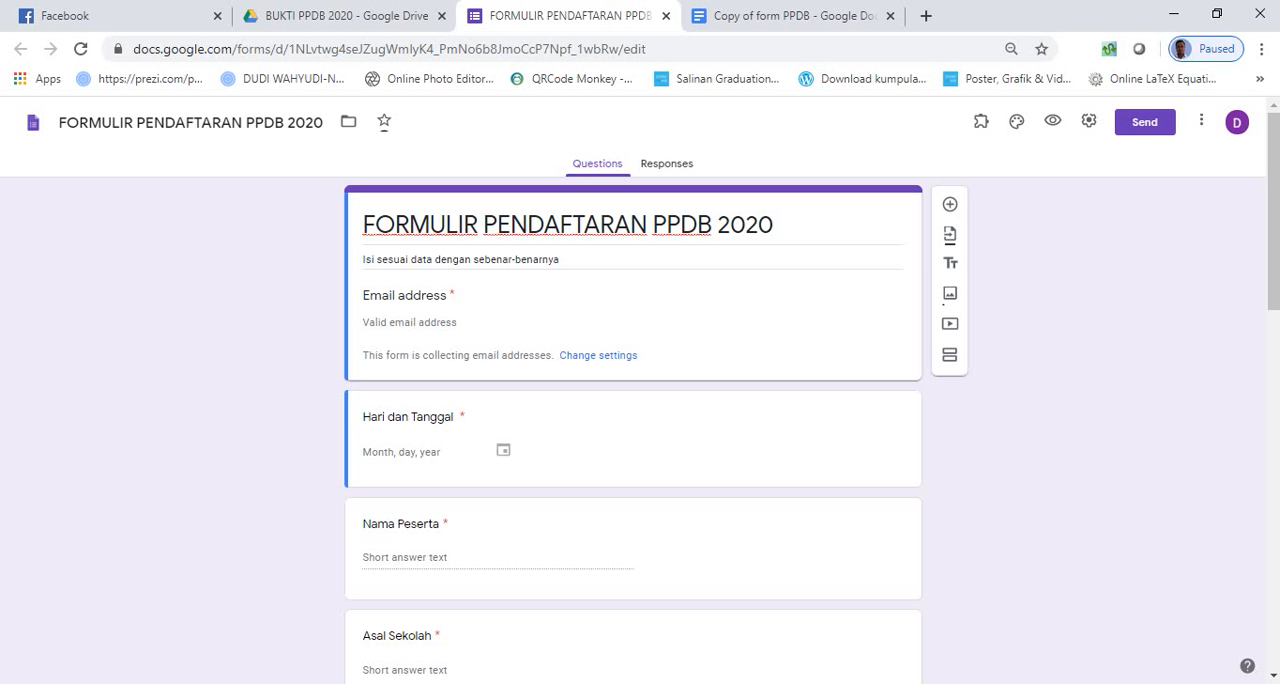
pyautogui.click(354, 25)
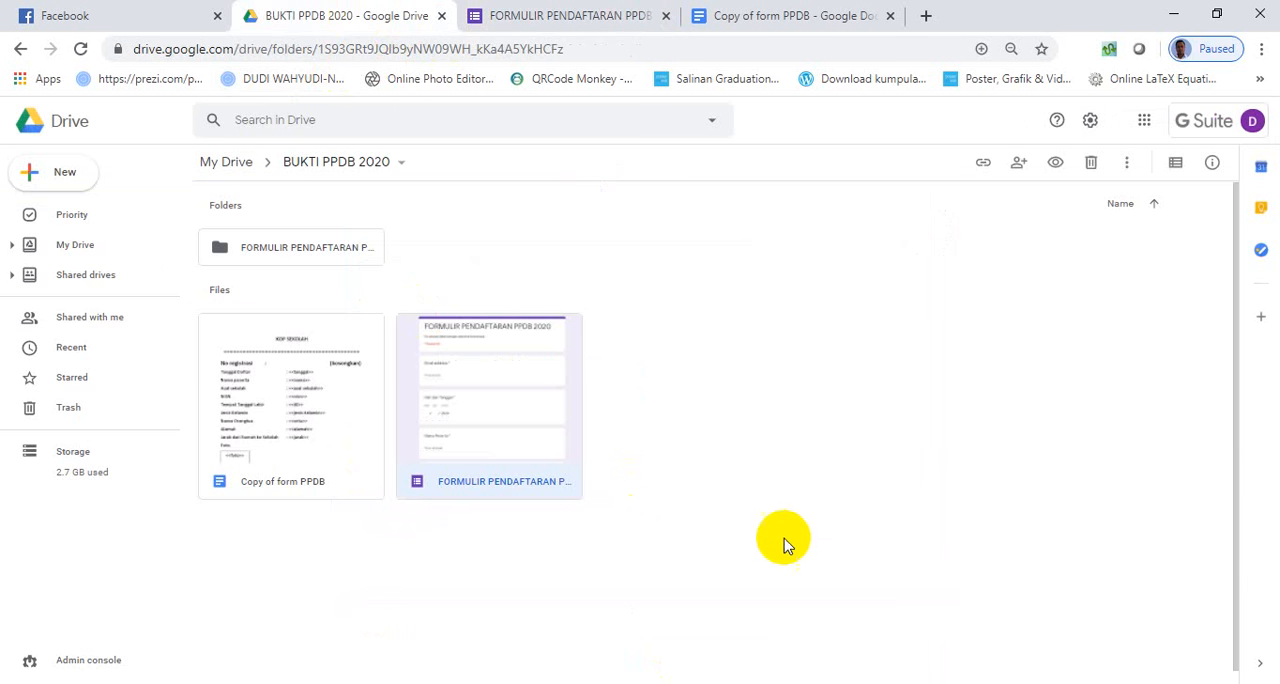
pyautogui.doubleClick(296, 411)
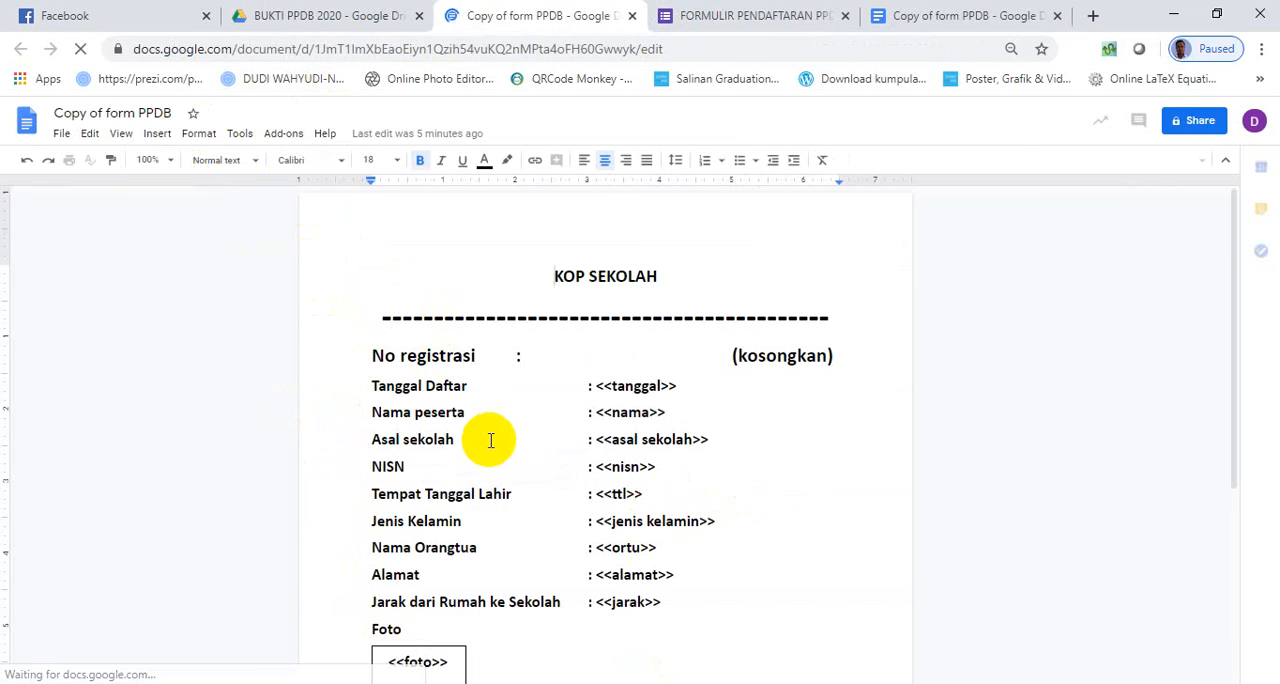
pyautogui.scroll(-1, 504, 436)
pyautogui.scroll(-3, 504, 436)
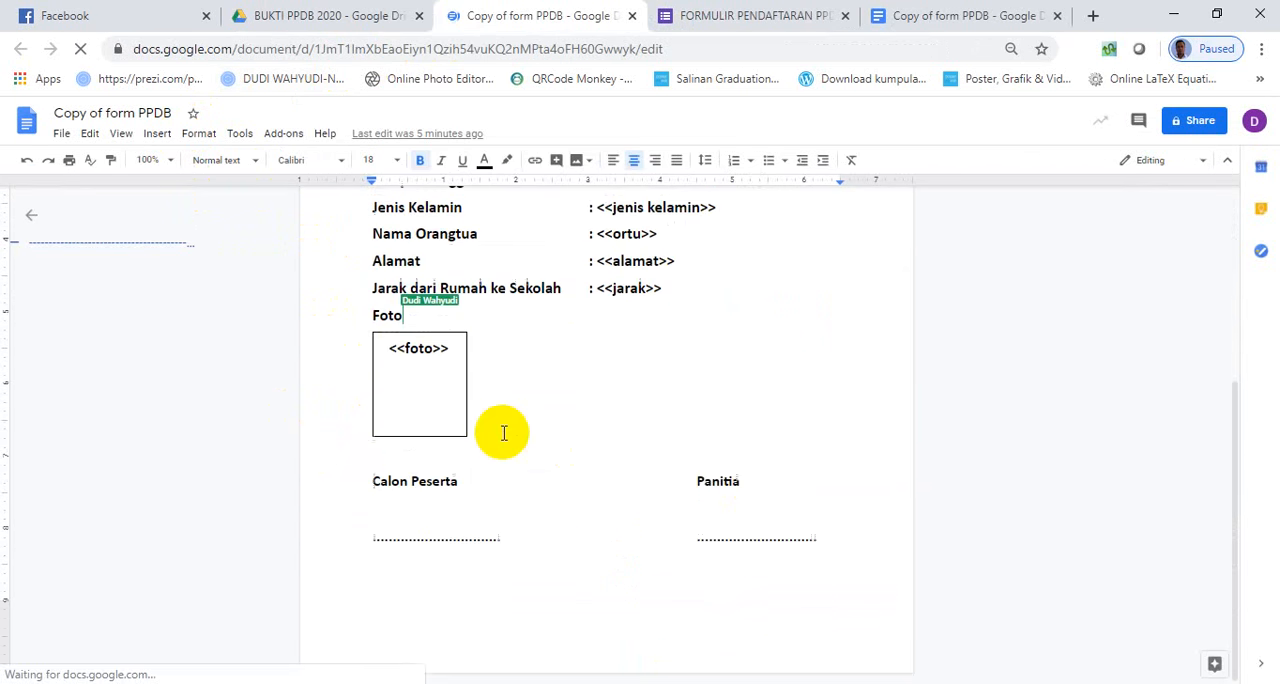
pyautogui.scroll(2, 510, 440)
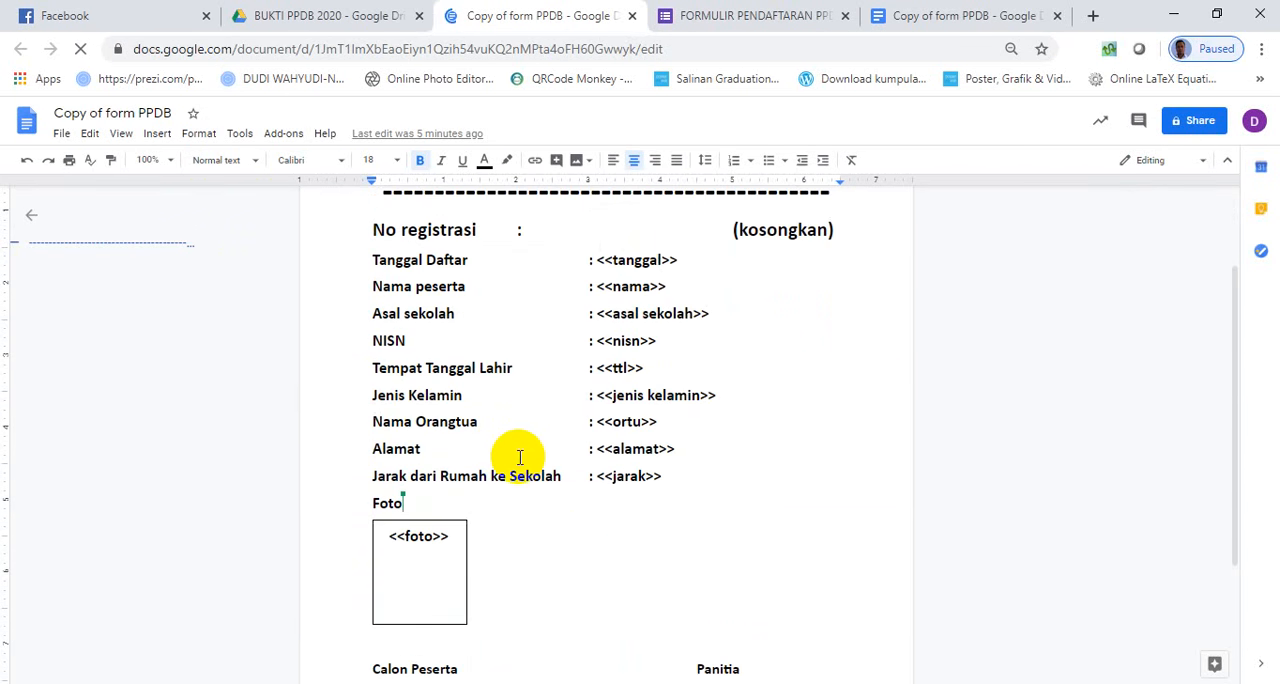
pyautogui.scroll(1, 517, 454)
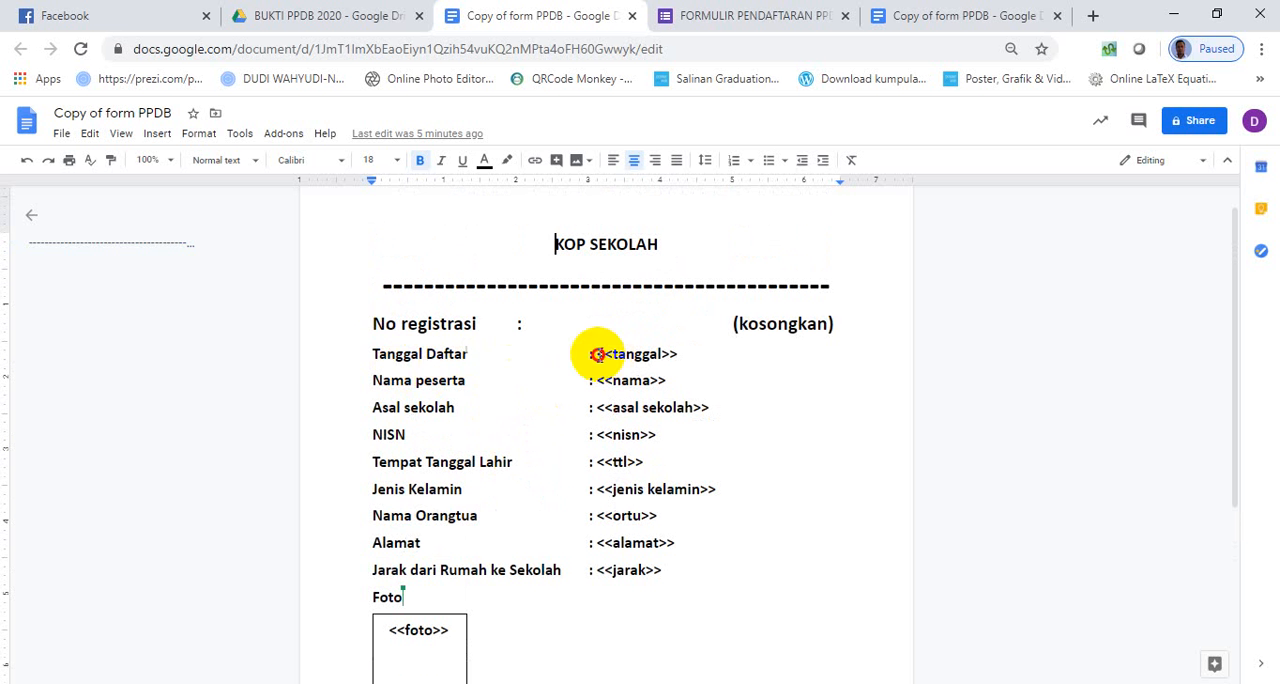
# - Examine the <<tanggal>>, <<nama>> and <<asal sekolah>> placeholders in the template, including the double angle brackets around the field names
pyautogui.moveTo(597, 356); pyautogui.dragTo(678, 359)
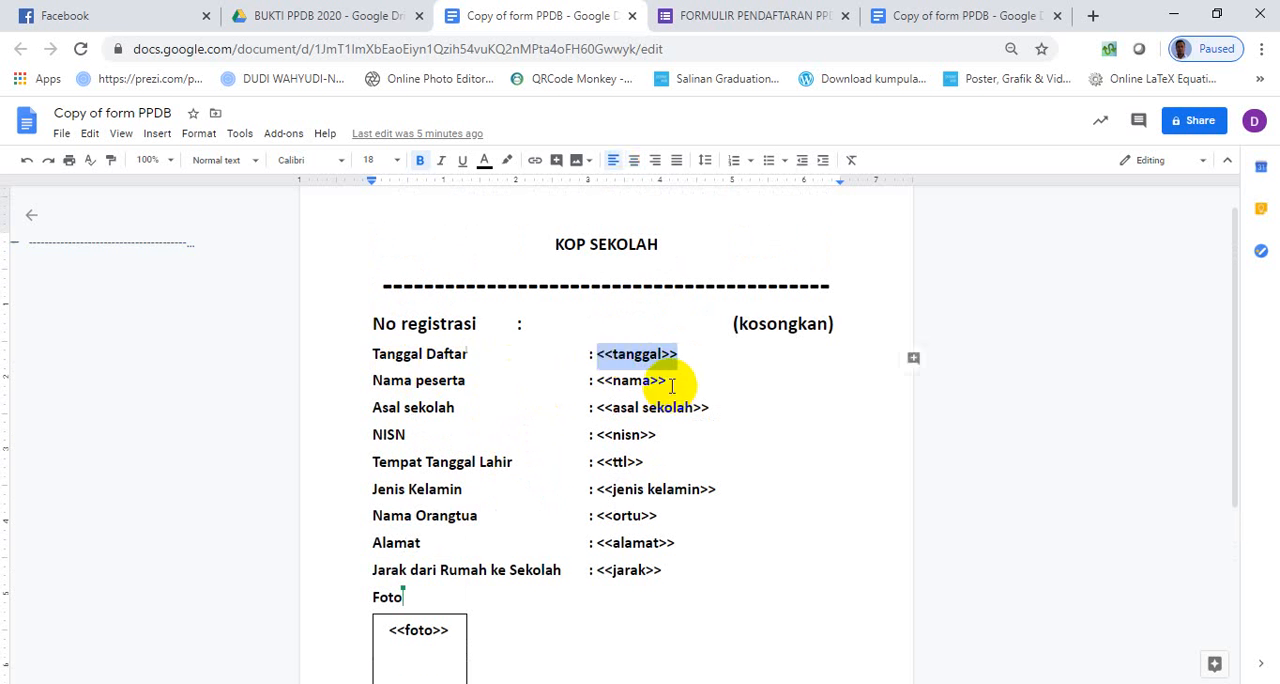
pyautogui.moveTo(665, 381); pyautogui.dragTo(591, 378)
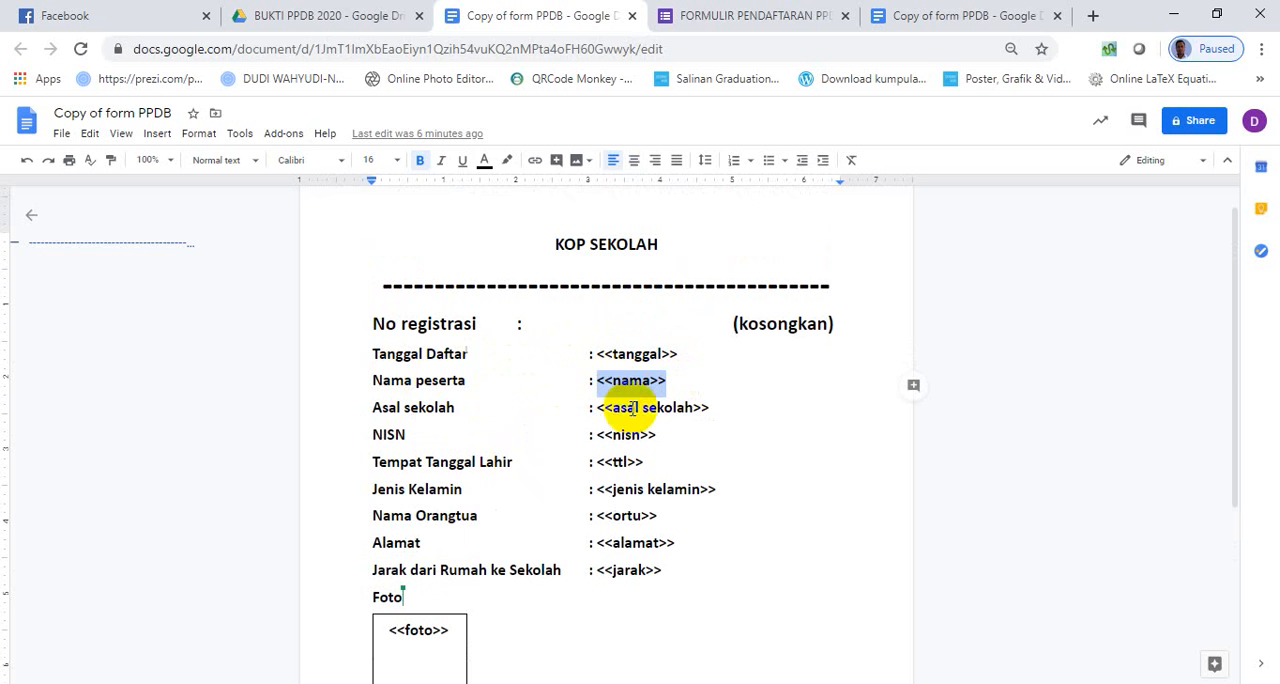
pyautogui.moveTo(706, 408); pyautogui.dragTo(595, 415)
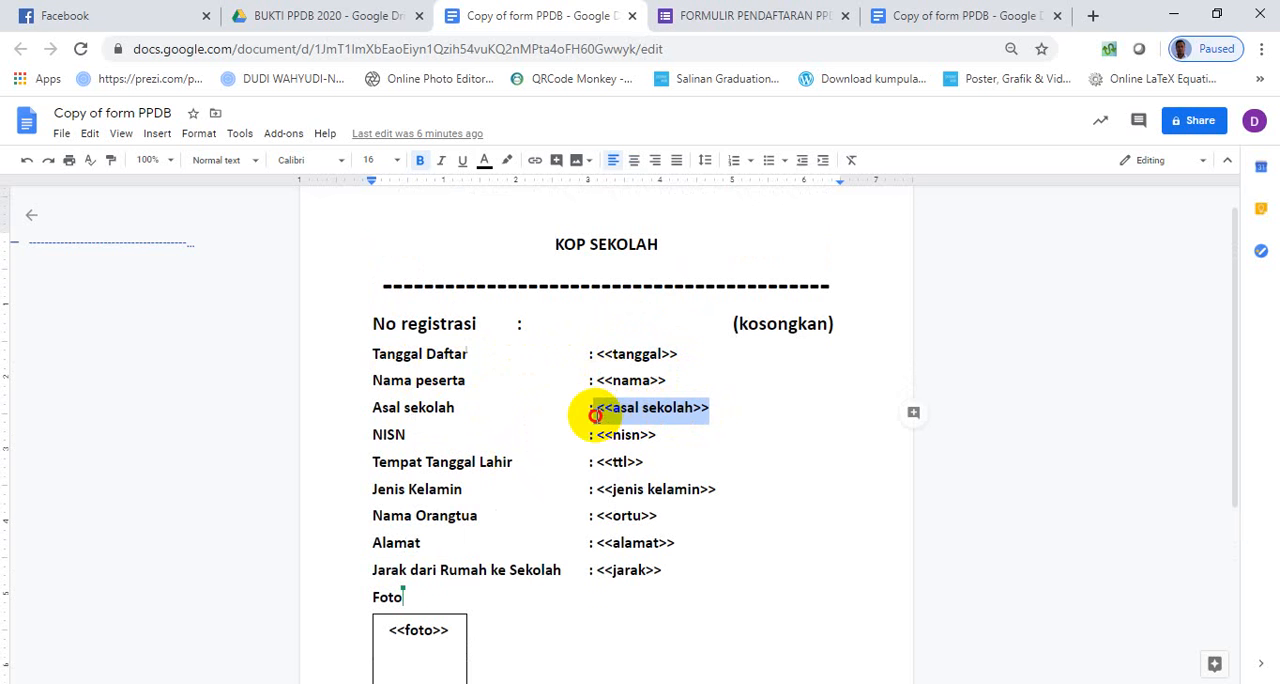
pyautogui.click(650, 435)
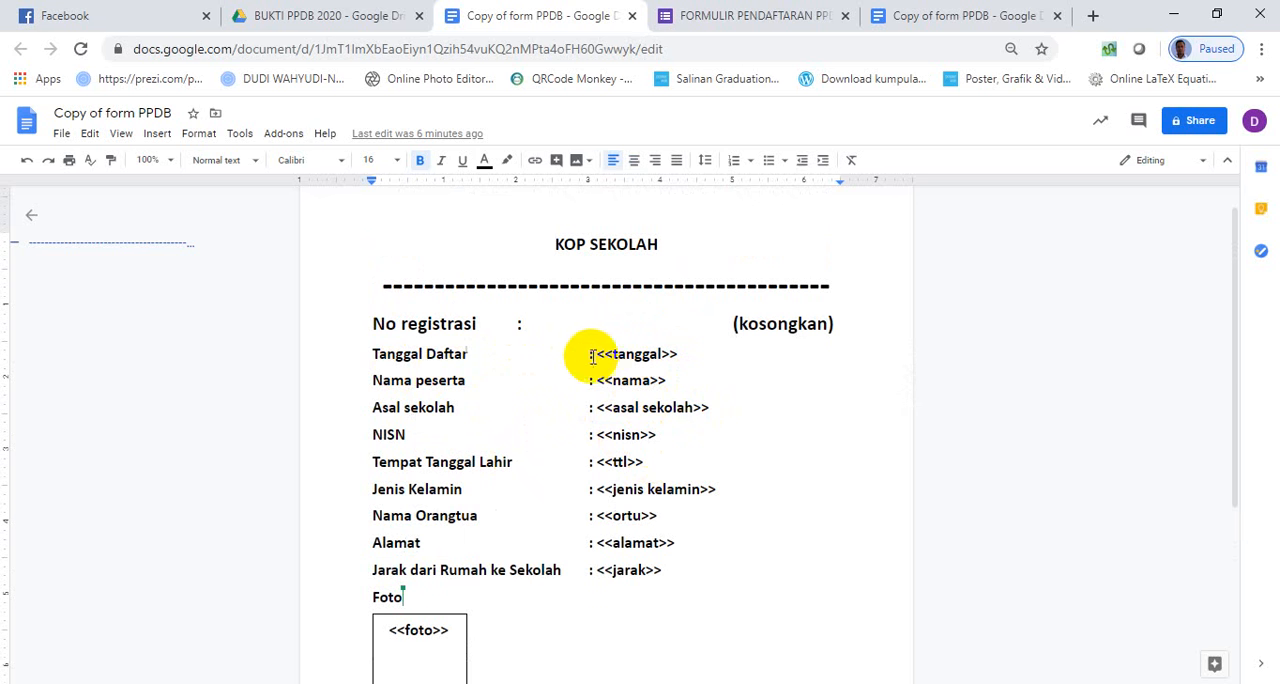
pyautogui.moveTo(599, 354); pyautogui.dragTo(627, 358)
pyautogui.click(674, 354)
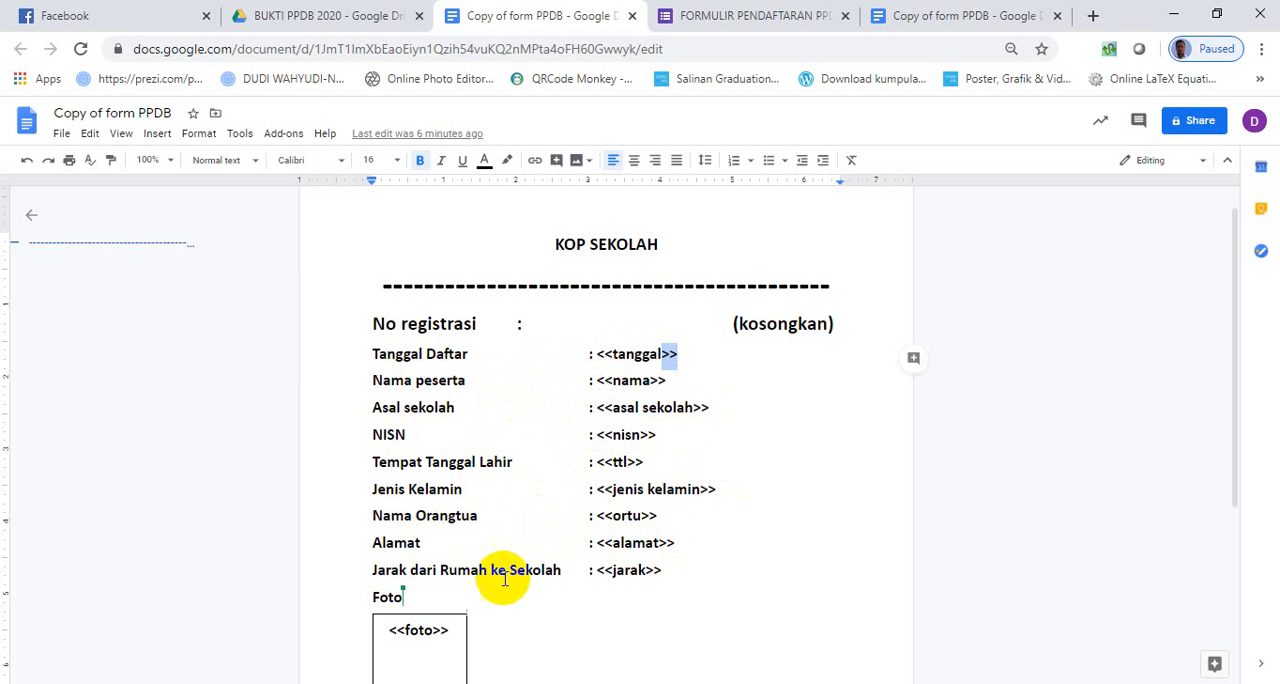
# - Review the rest of the template's placeholders, including the <<foto>> box and the Calon Peserta and Panitia signature areas
pyautogui.scroll(-2, 650, 567)
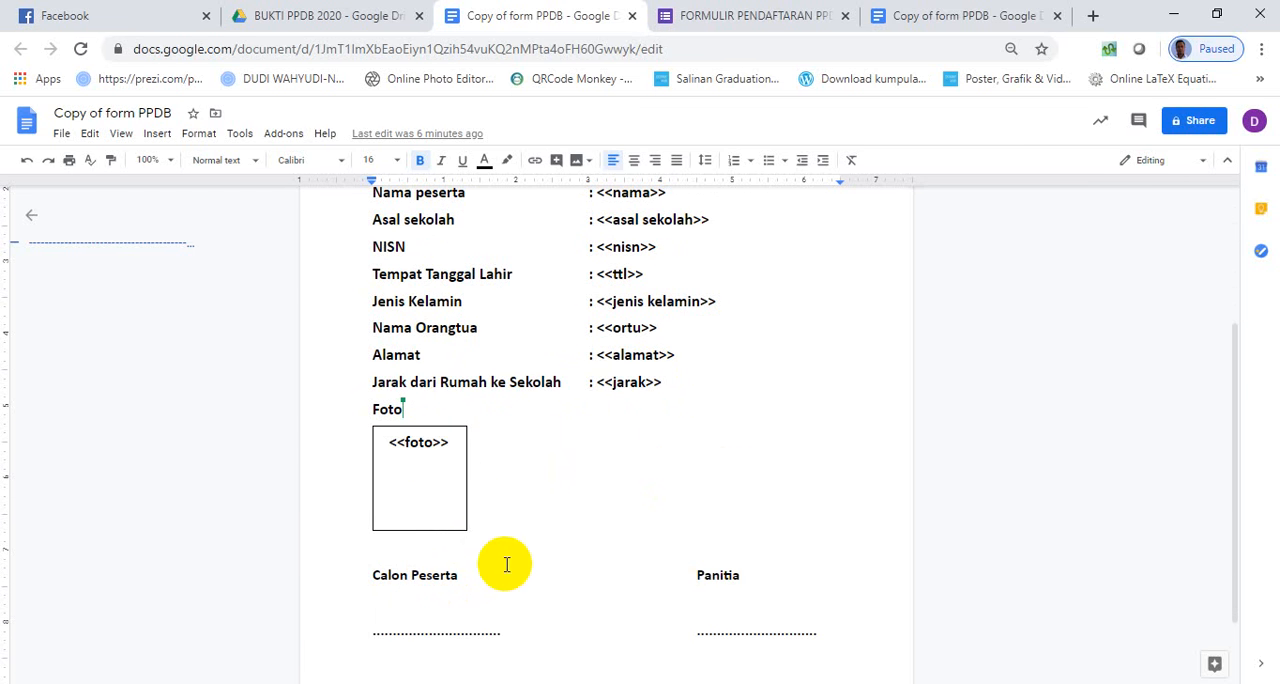
pyautogui.scroll(3, 622, 561)
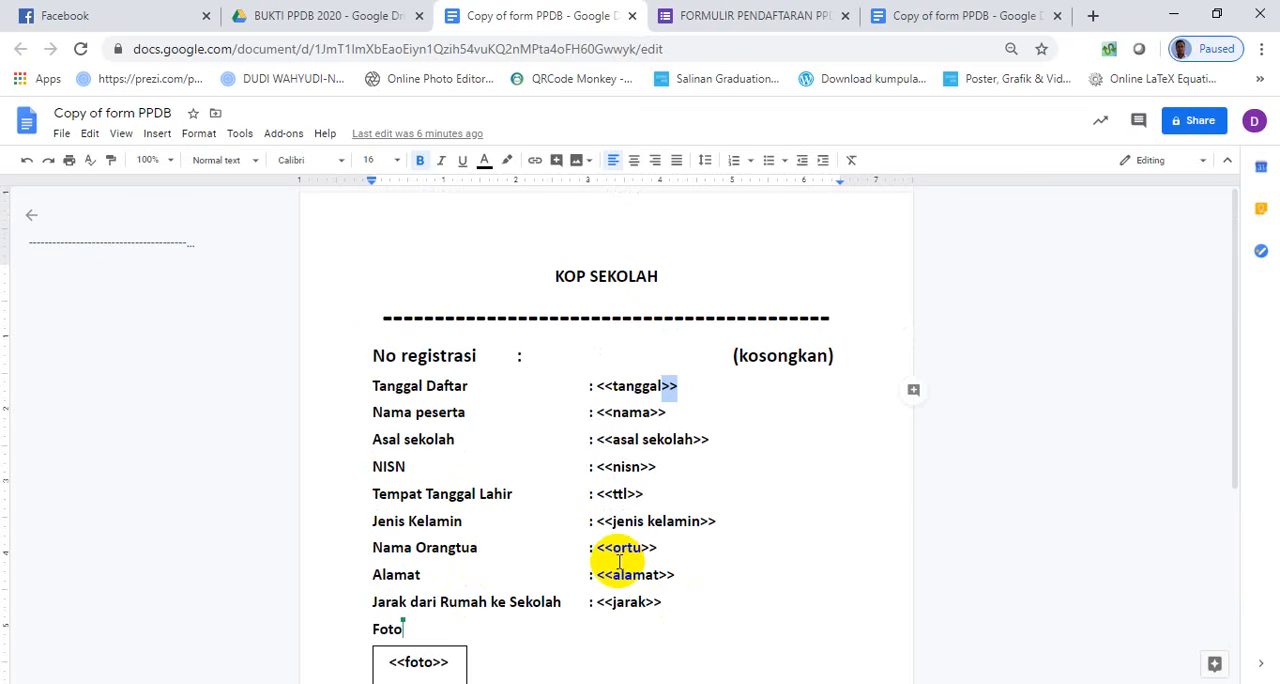
pyautogui.scroll(-3, 527, 449)
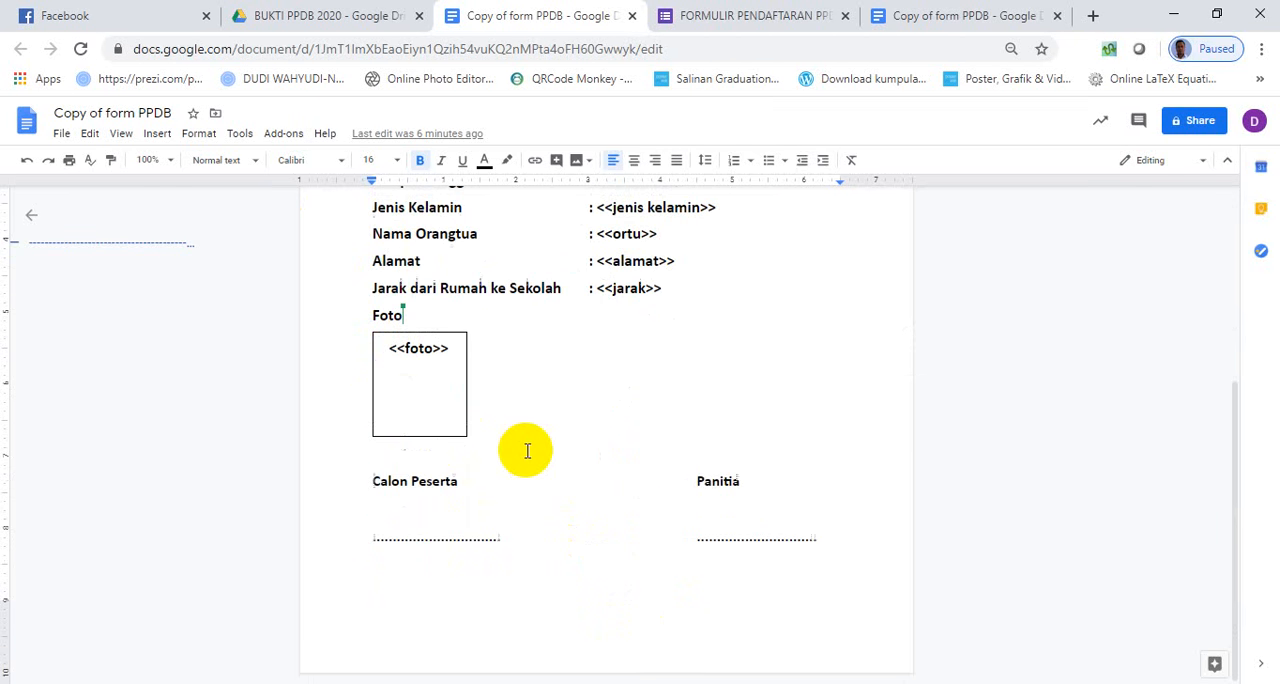
pyautogui.scroll(3, 527, 449)
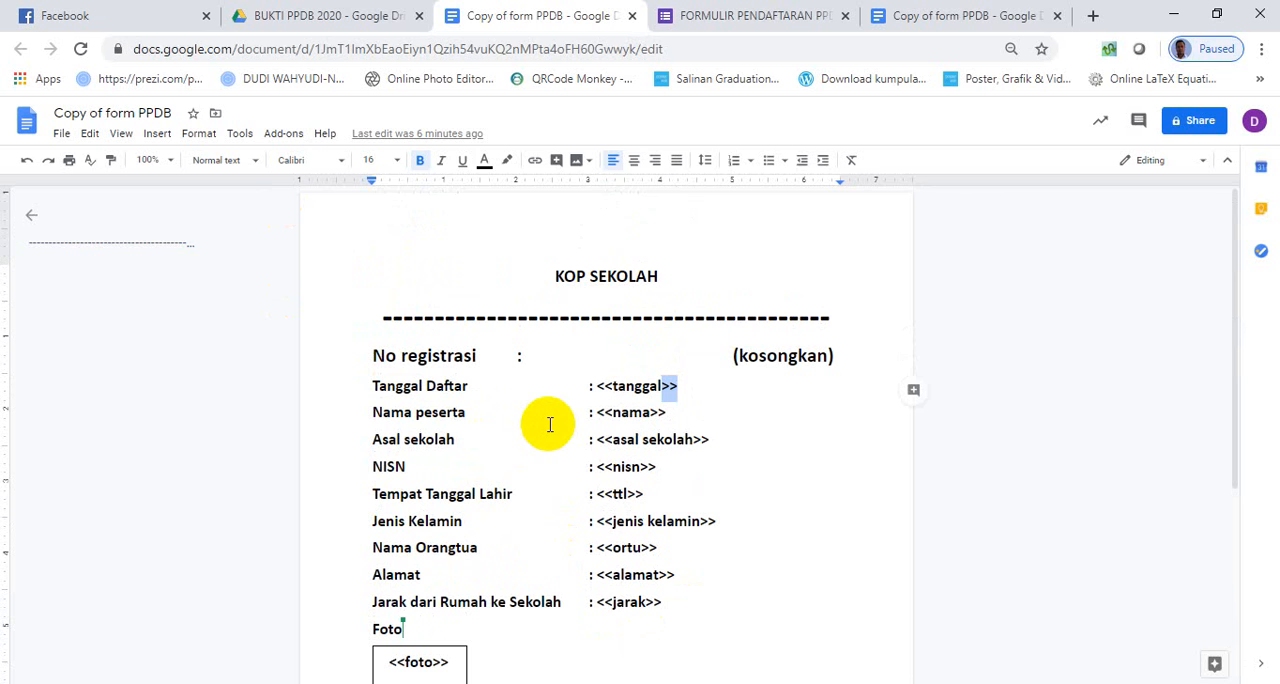
pyautogui.scroll(-2, 554, 432)
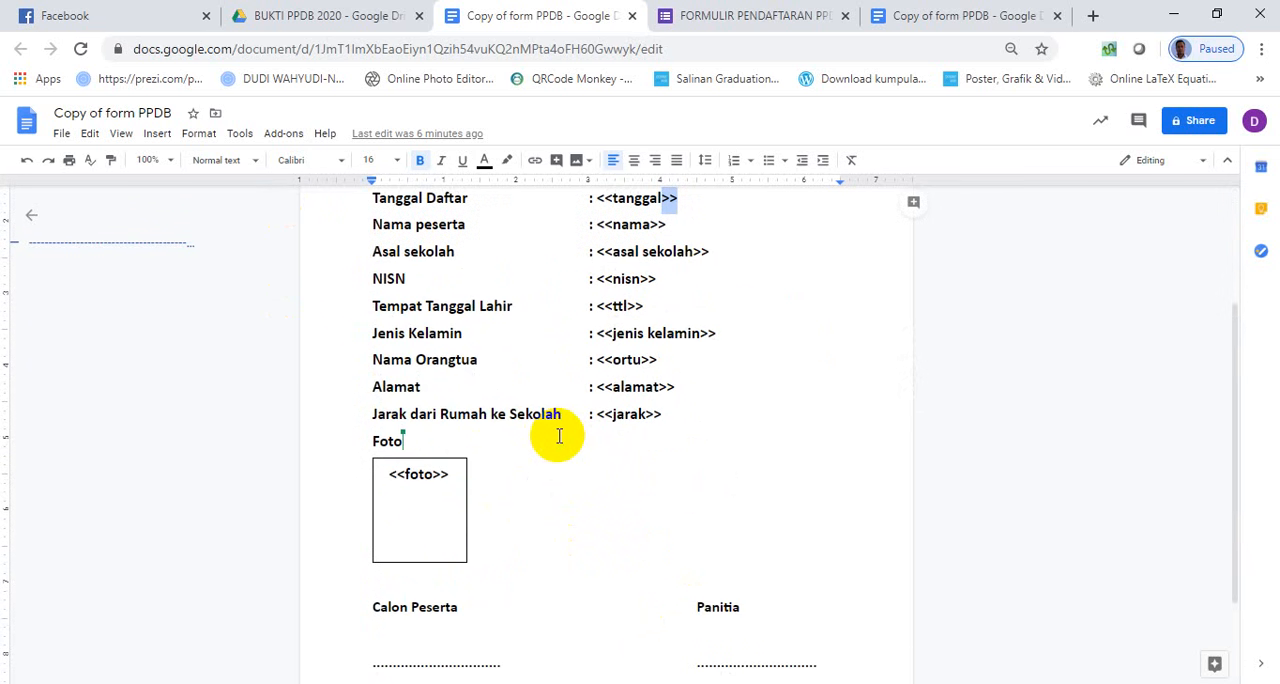
pyautogui.scroll(2, 559, 436)
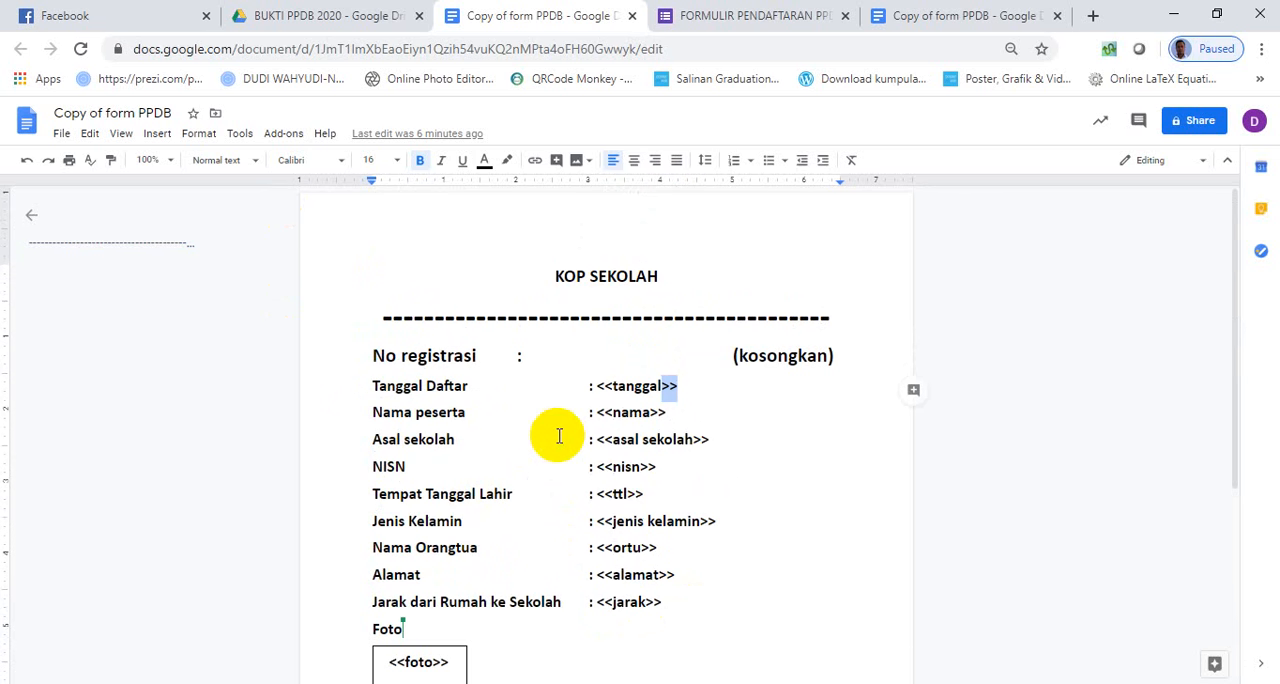
# - Close the duplicate Copy of form PPDB browser tab and return to the remaining open copy of the template
pyautogui.click(710, 20)
pyautogui.click(1045, 17)
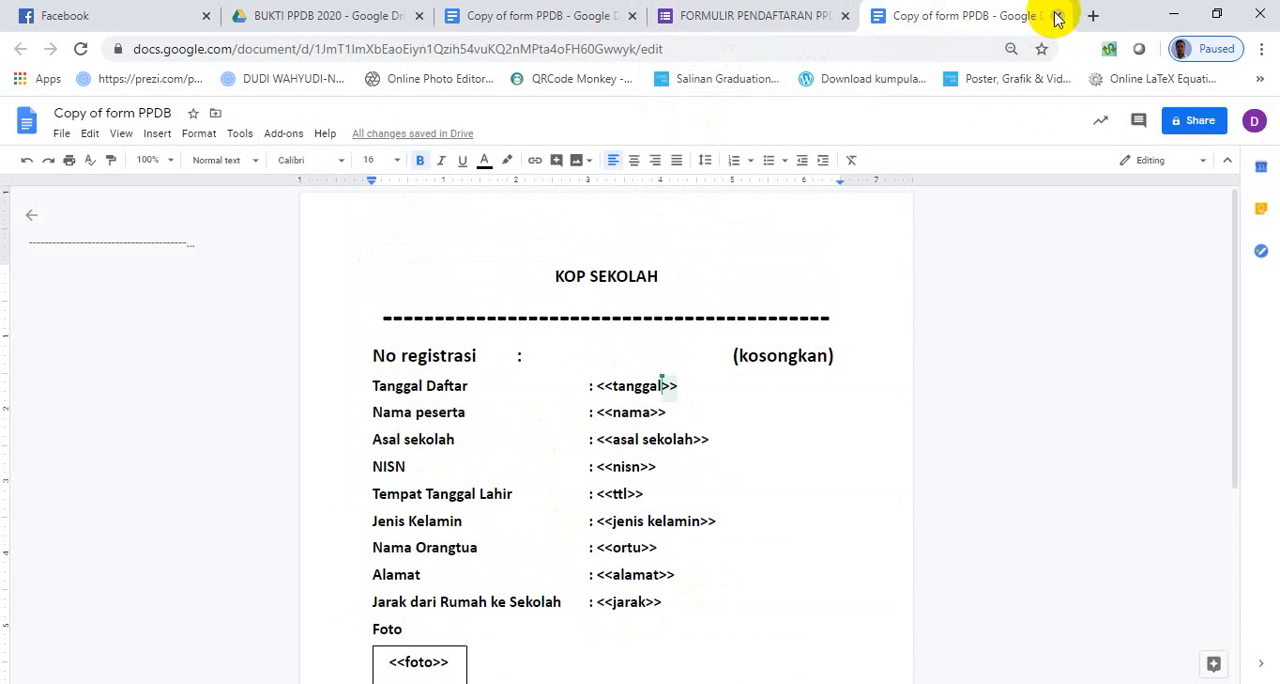
pyautogui.click(1057, 16)
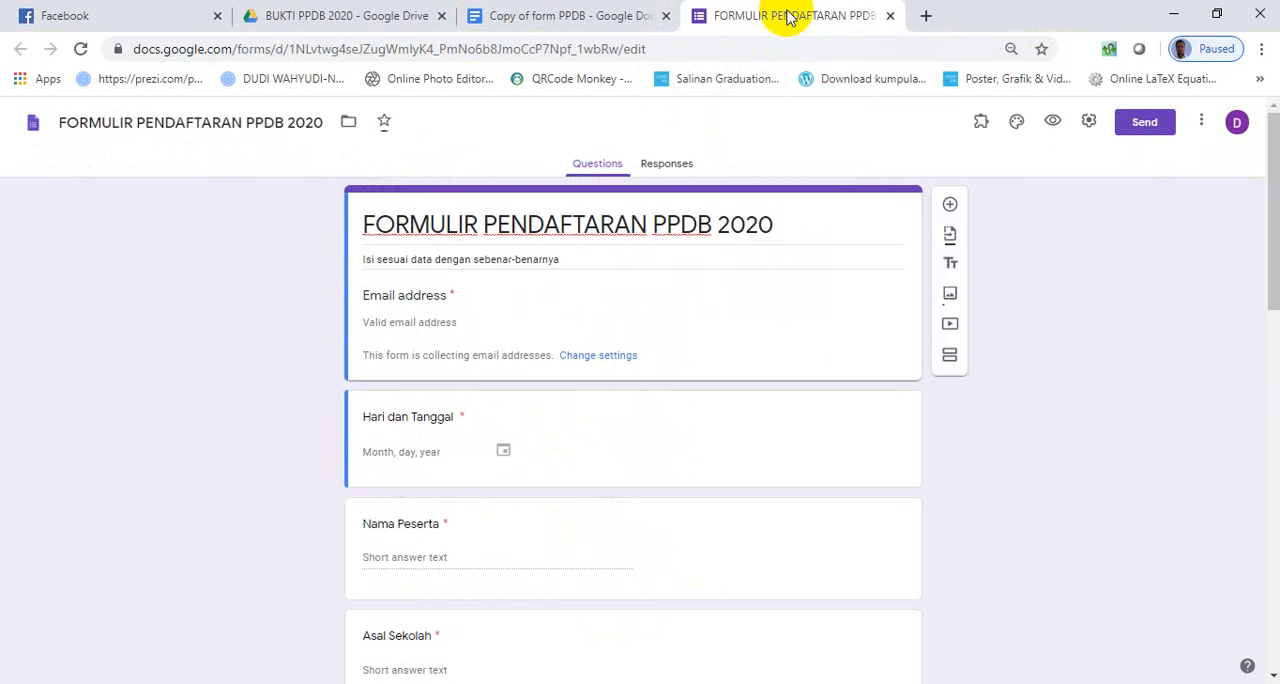
pyautogui.click(614, 27)
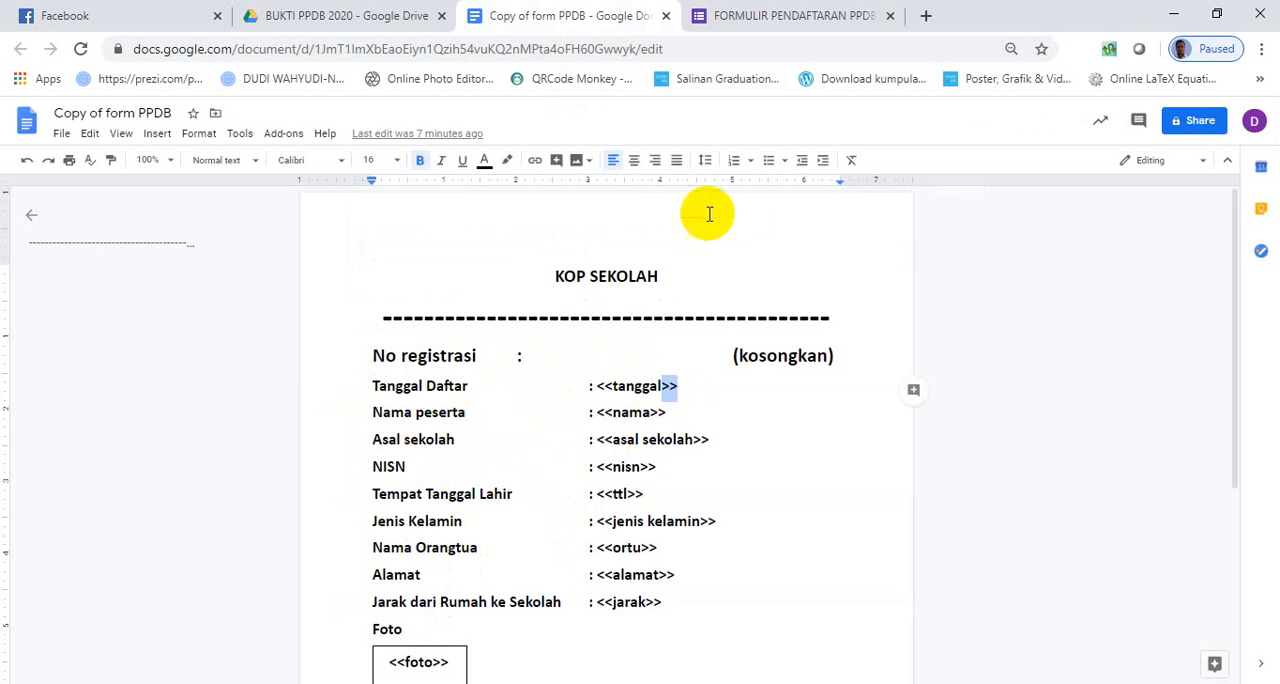
# - Switch to the FORMULIR PENDAFTARAN PPDB 2020 form and review its questions from Hari dan Tanggal through UPLOAD PAS FOTO and Pernyataan
pyautogui.click(750, 20)
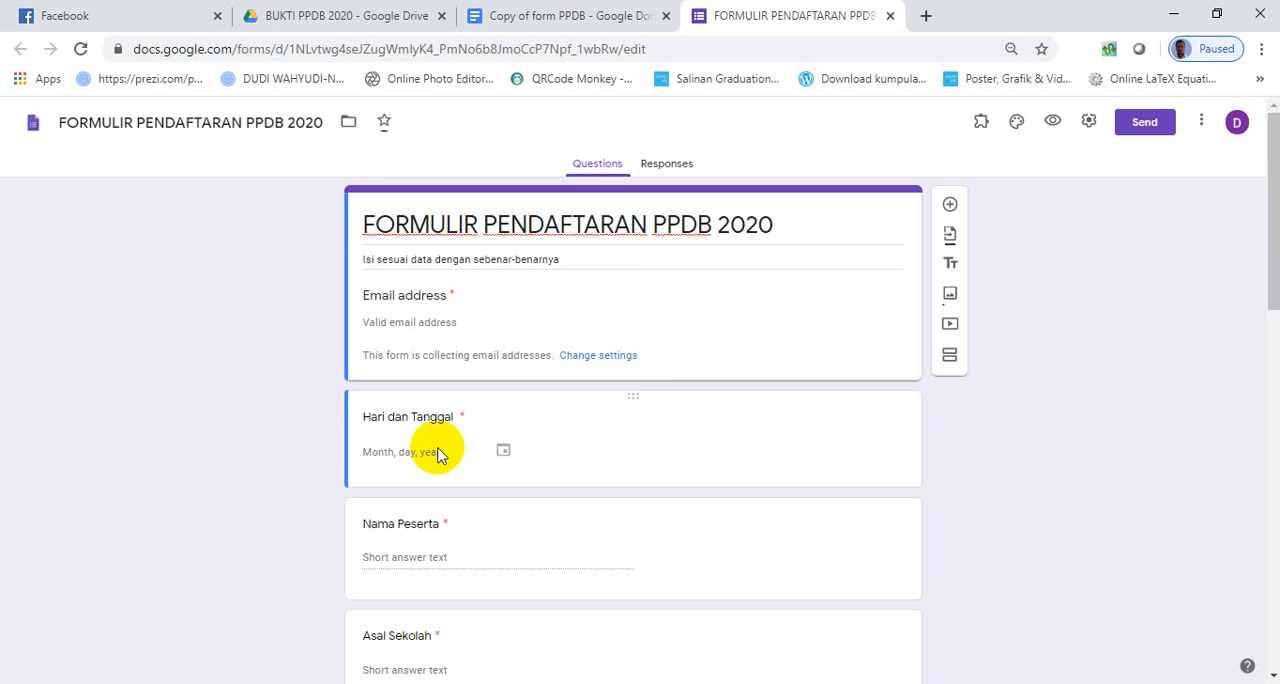
pyautogui.scroll(-1, 437, 455)
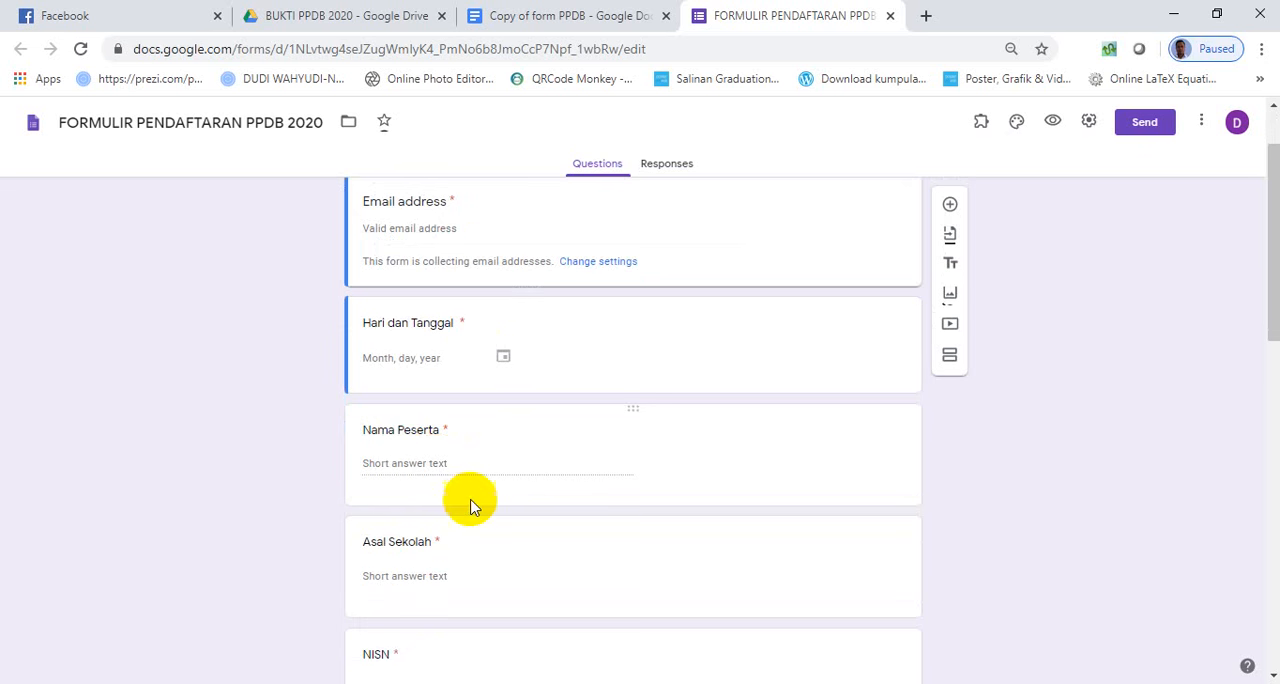
pyautogui.scroll(-2, 466, 537)
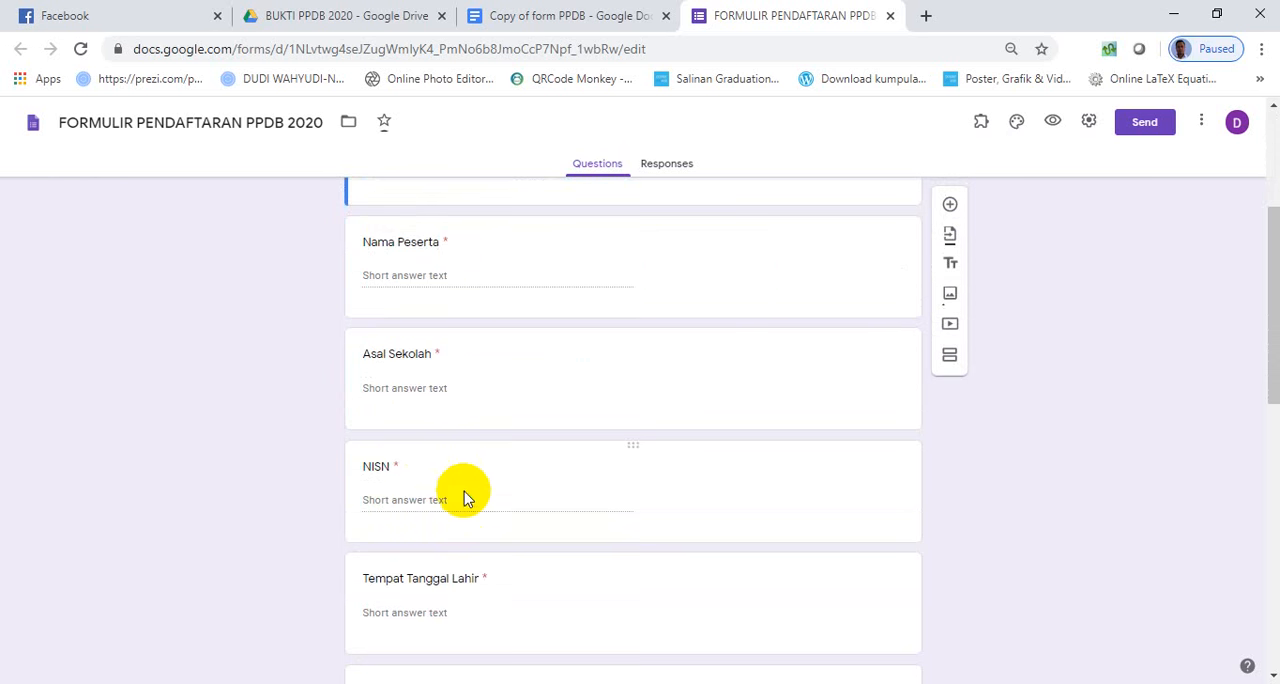
pyautogui.scroll(-4, 470, 525)
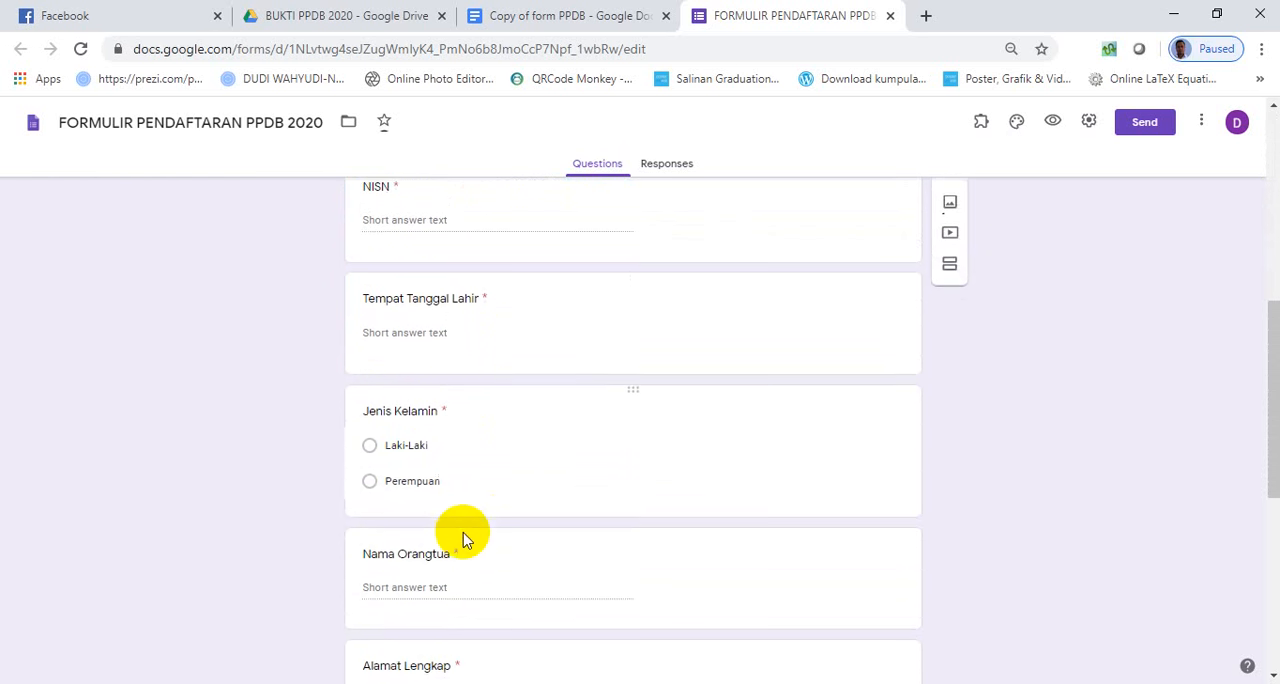
pyautogui.scroll(-2, 470, 500)
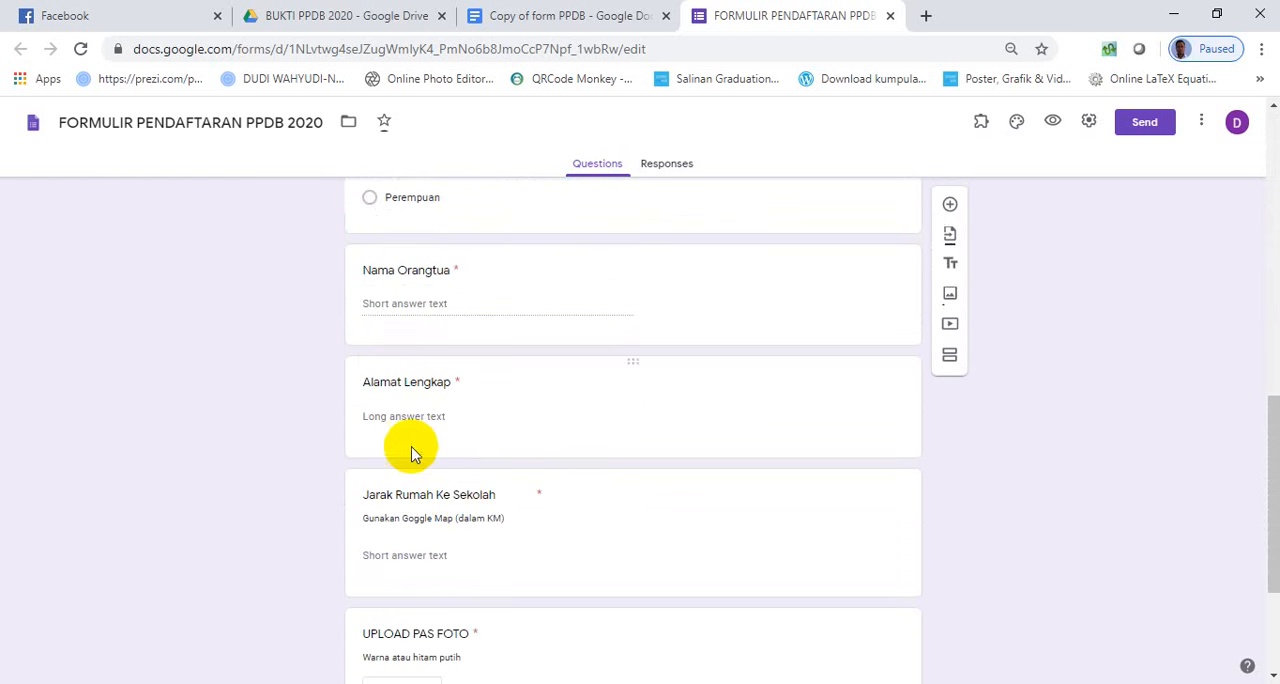
pyautogui.scroll(-2, 563, 523)
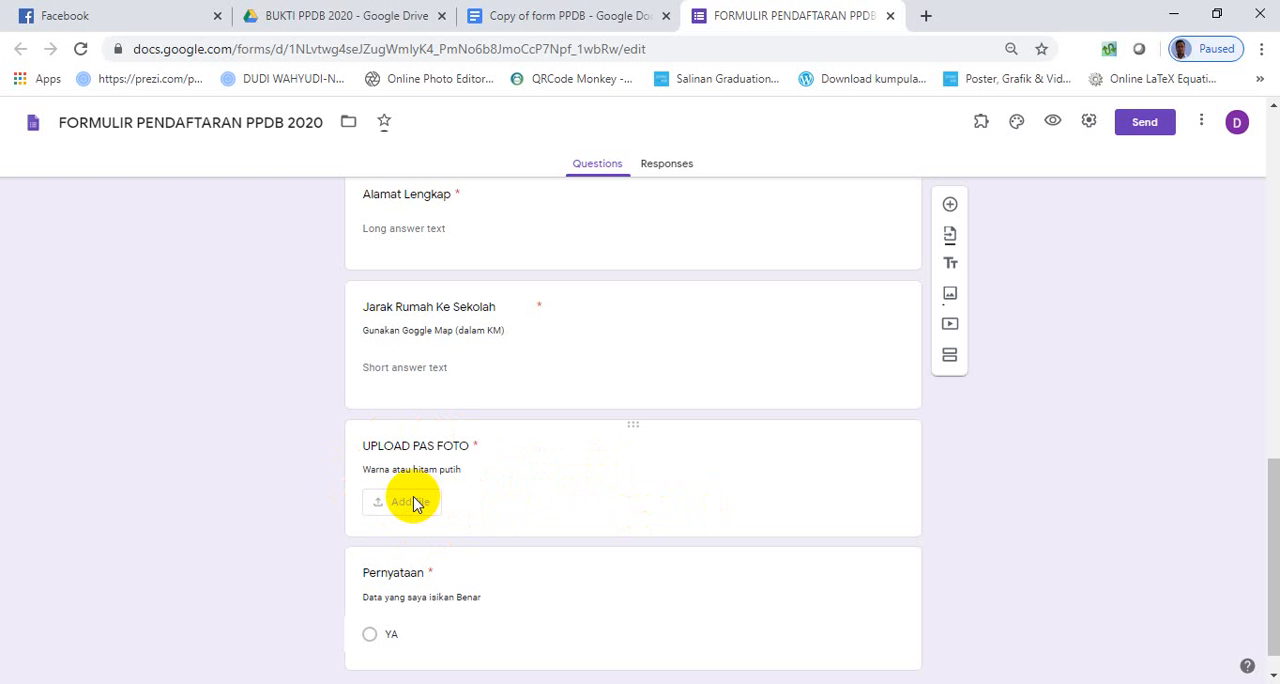
# - Review the form's General and Presentation settings, including the confirmation message for respondents, and save the settings
pyautogui.scroll(-1, 416, 528)
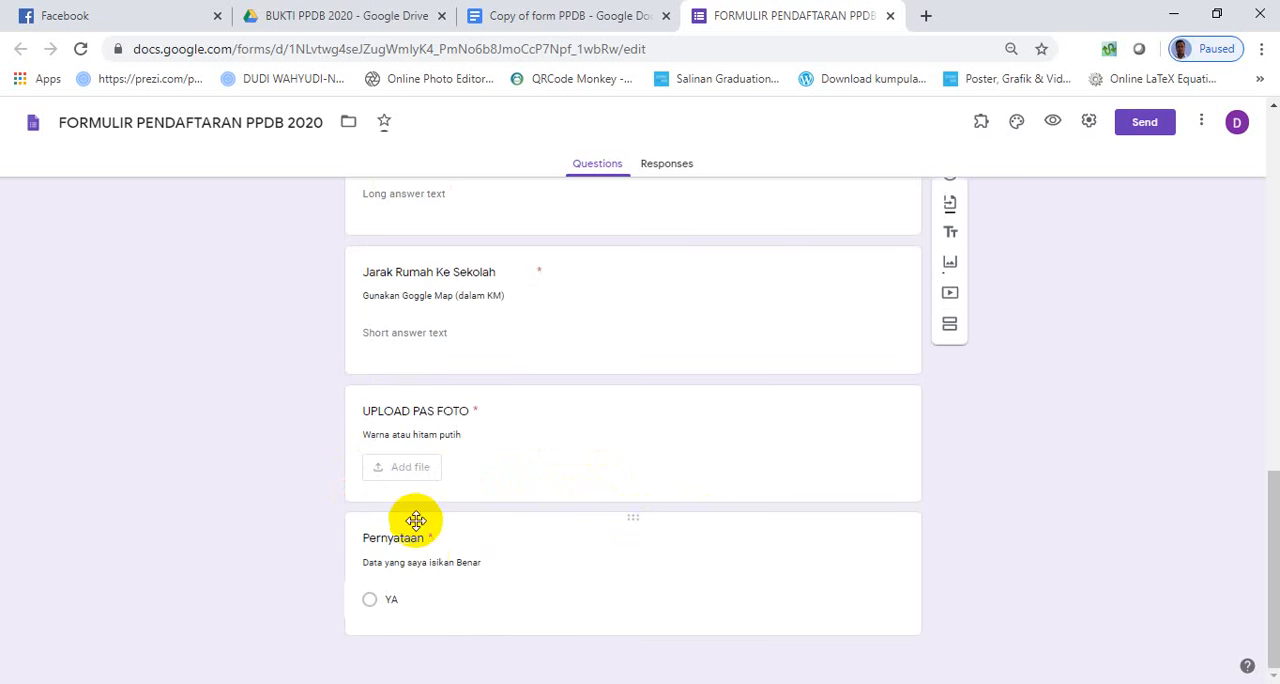
pyautogui.scroll(13, 420, 523)
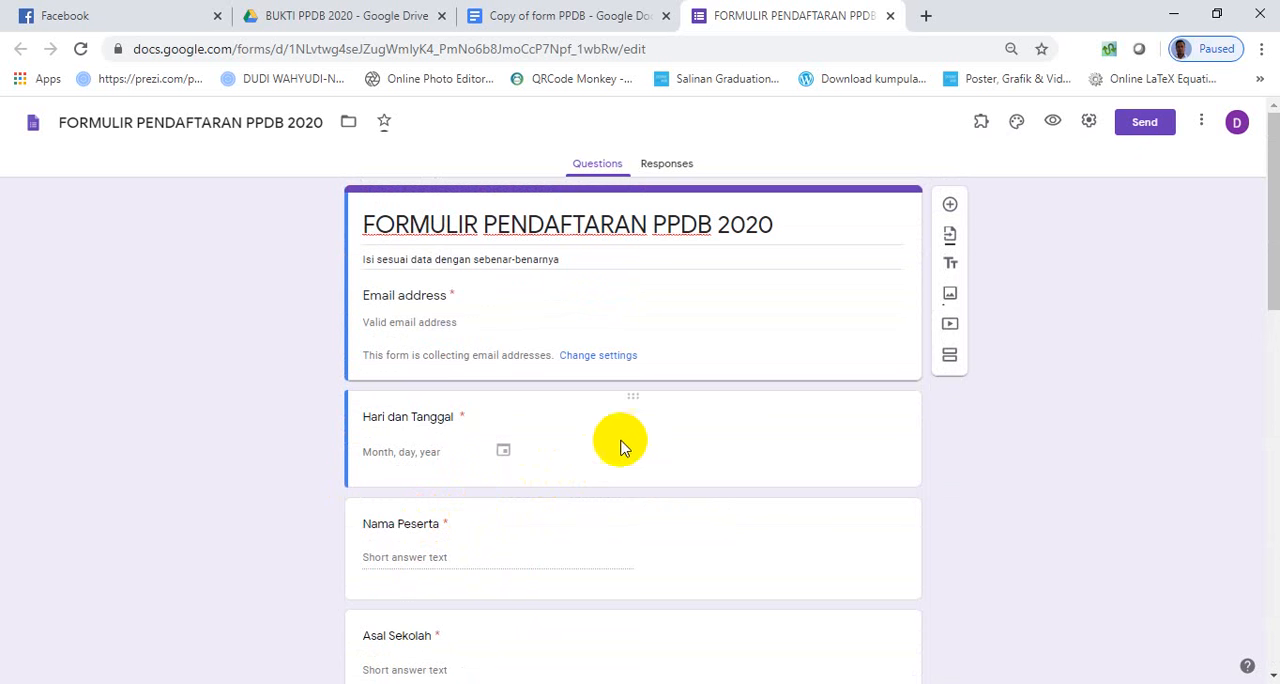
pyautogui.click(1090, 122)
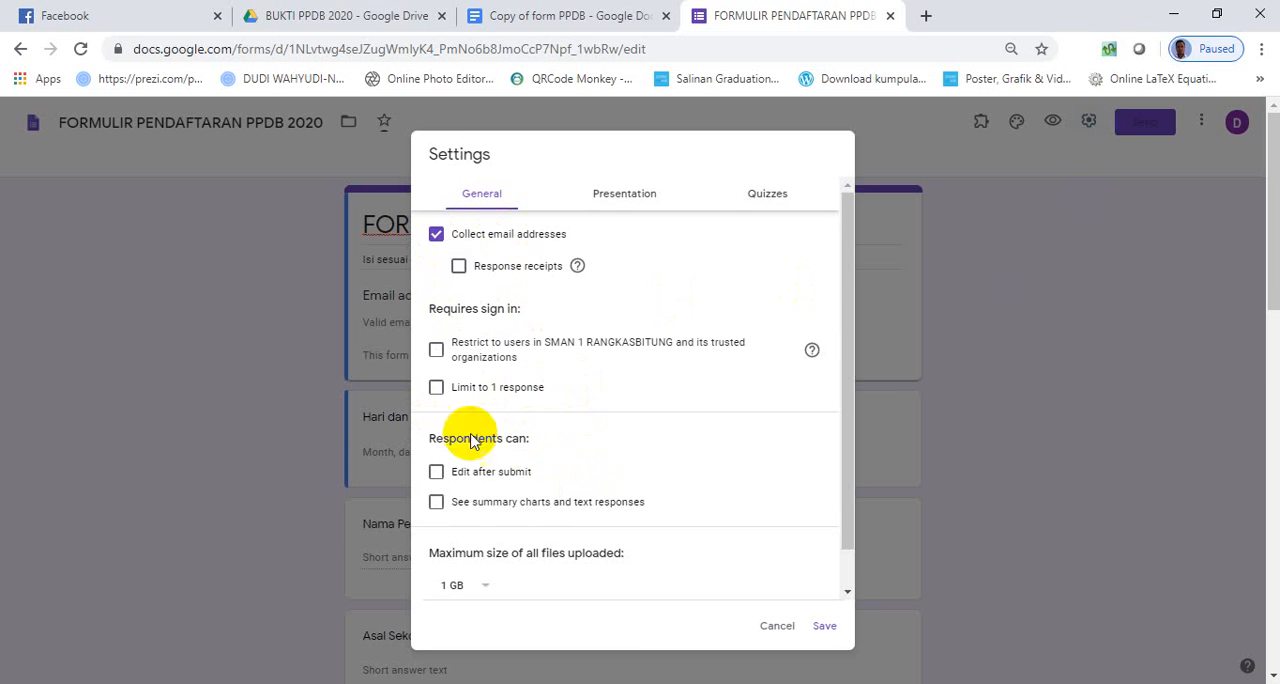
pyautogui.click(625, 195)
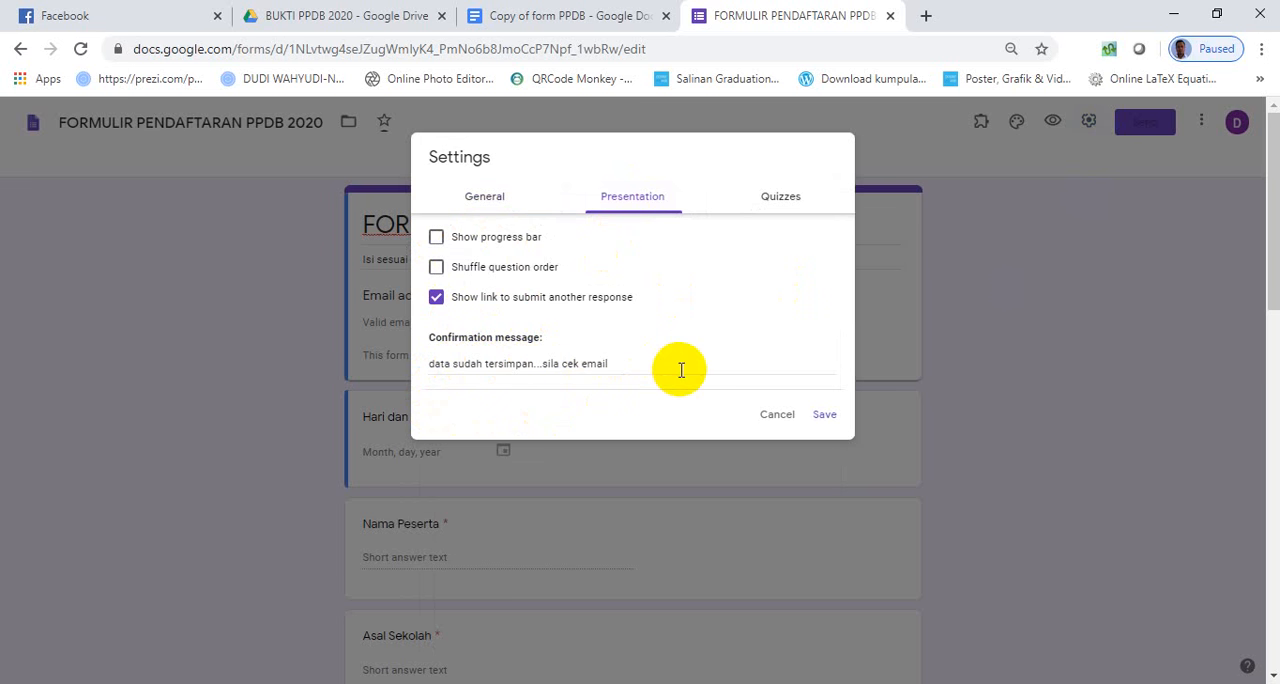
pyautogui.click(826, 416)
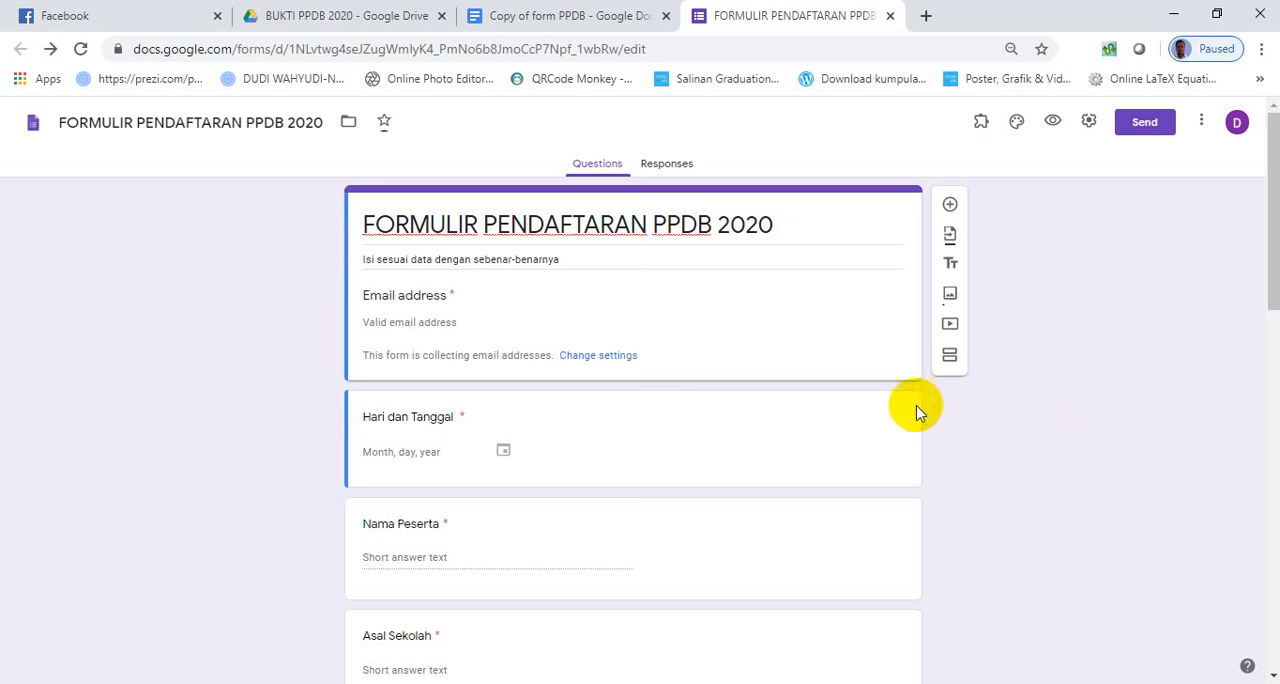
# - Set the form's header image to the orange dotted-light picture from the Work and School themes
pyautogui.click(1017, 126)
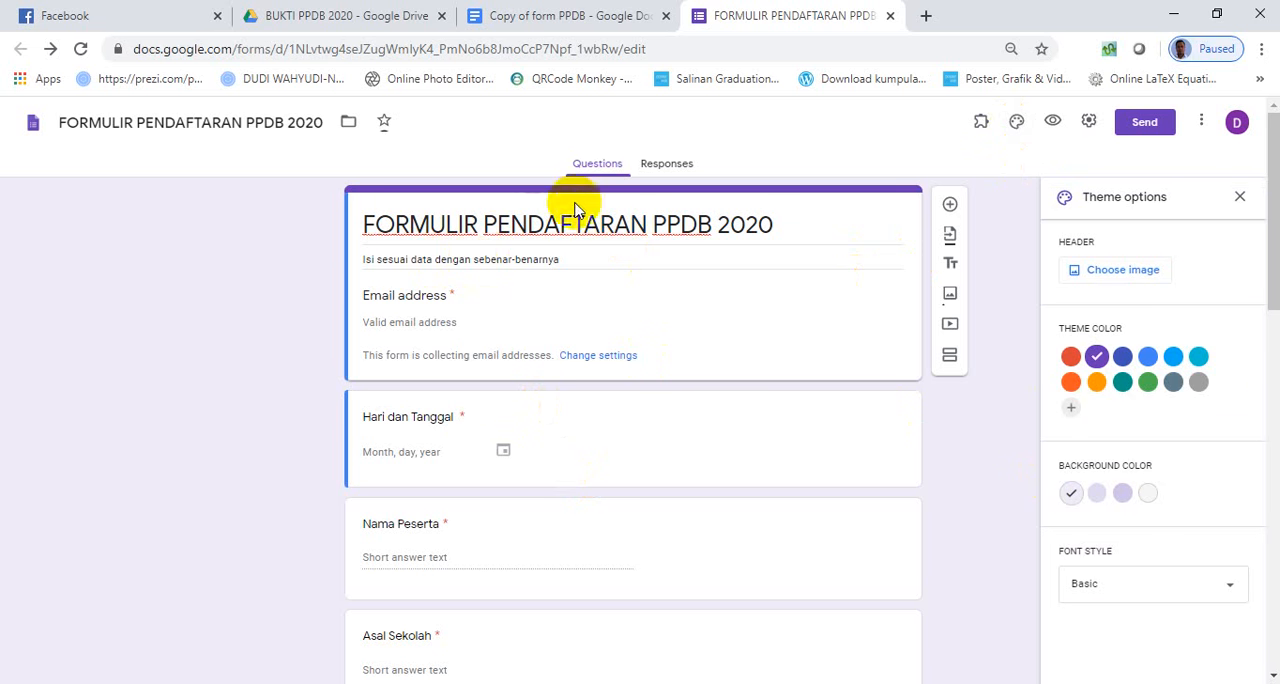
pyautogui.click(1082, 271)
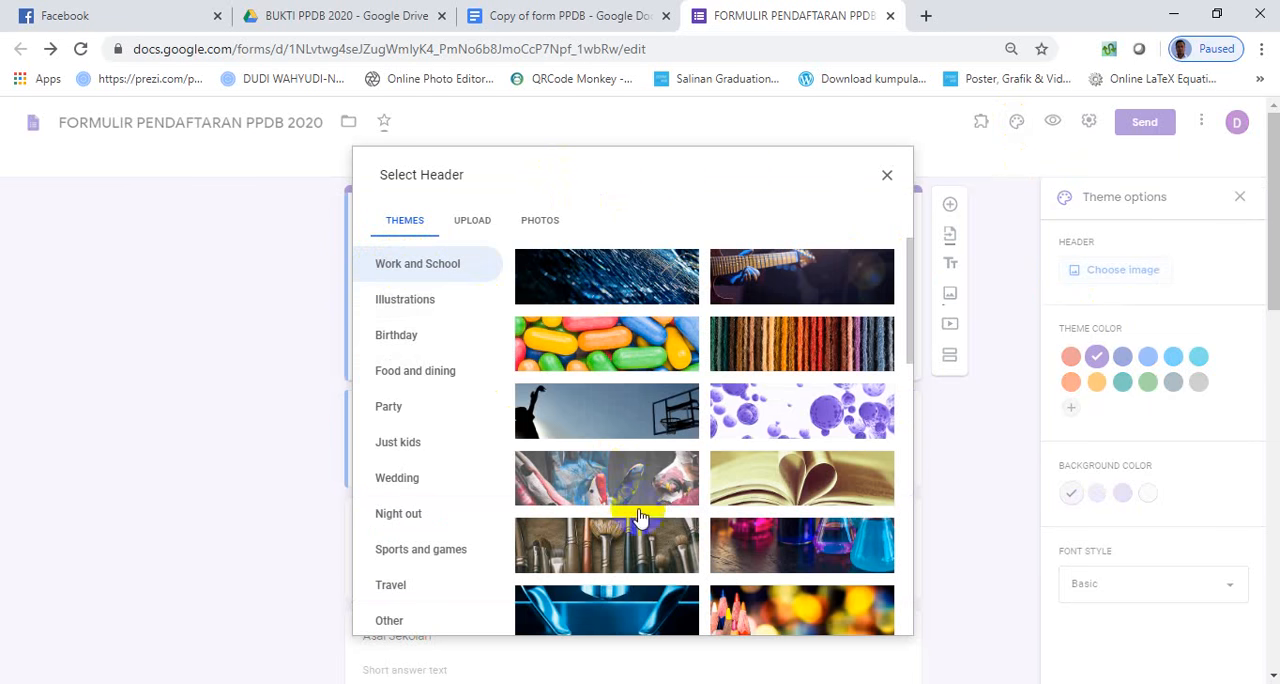
pyautogui.scroll(-3, 629, 493)
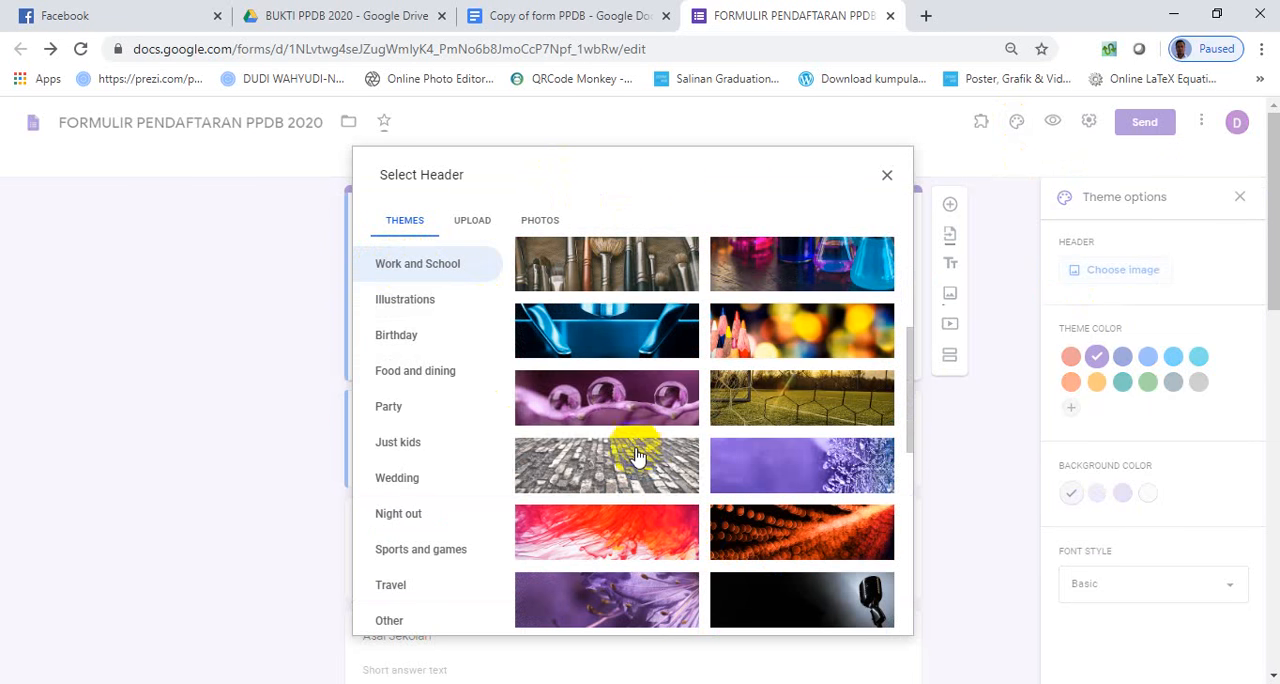
pyautogui.scroll(-2, 657, 529)
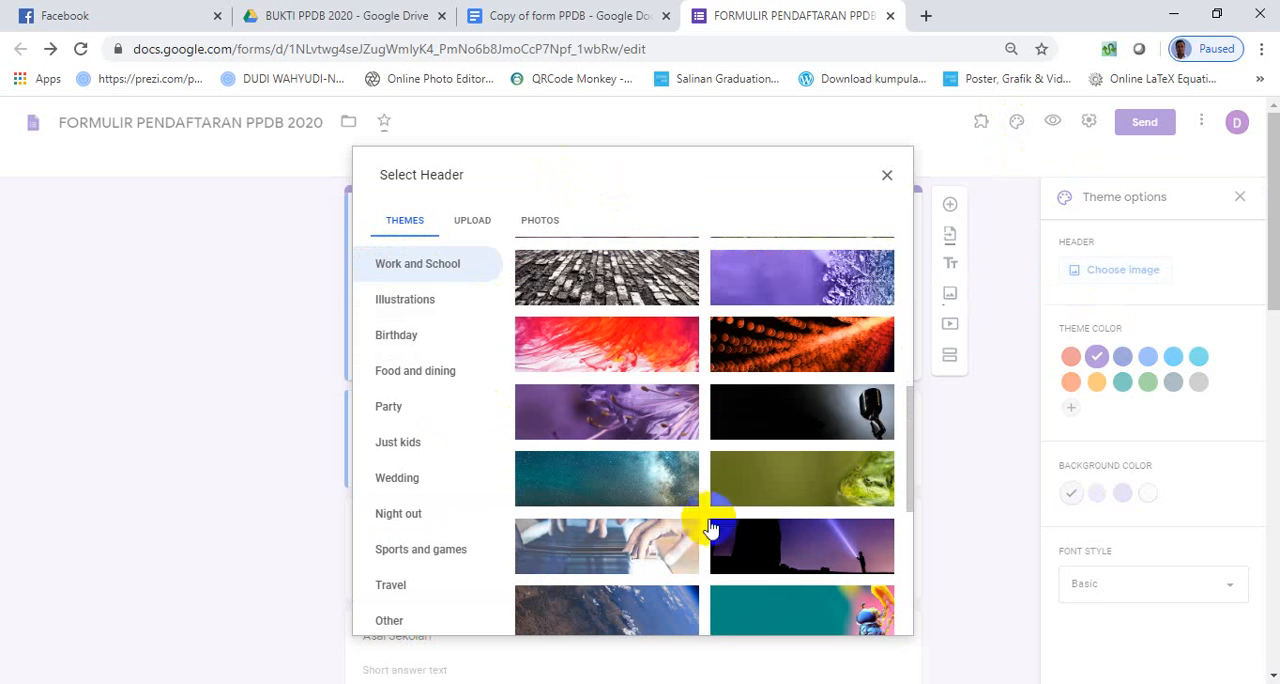
pyautogui.click(810, 342)
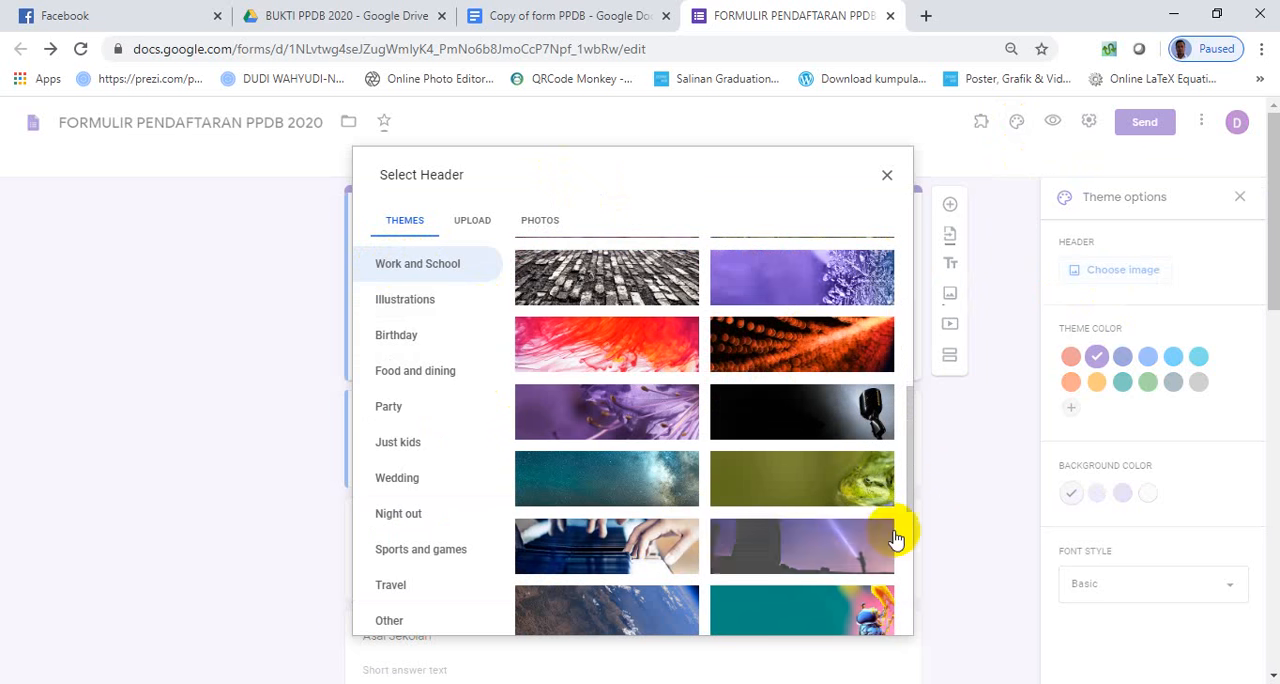
pyautogui.click(877, 621)
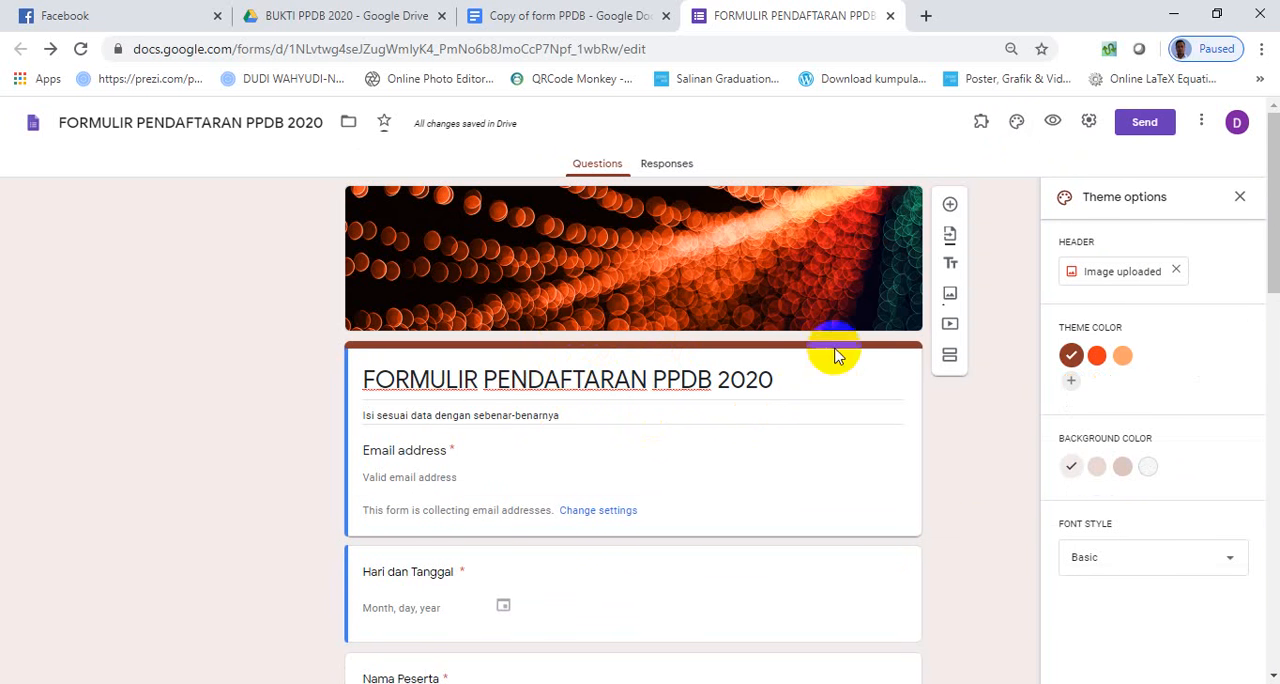
# - Open the form's responses in a linked spreadsheet and review its column headers through Pernyataan
pyautogui.scroll(-7, 634, 475)
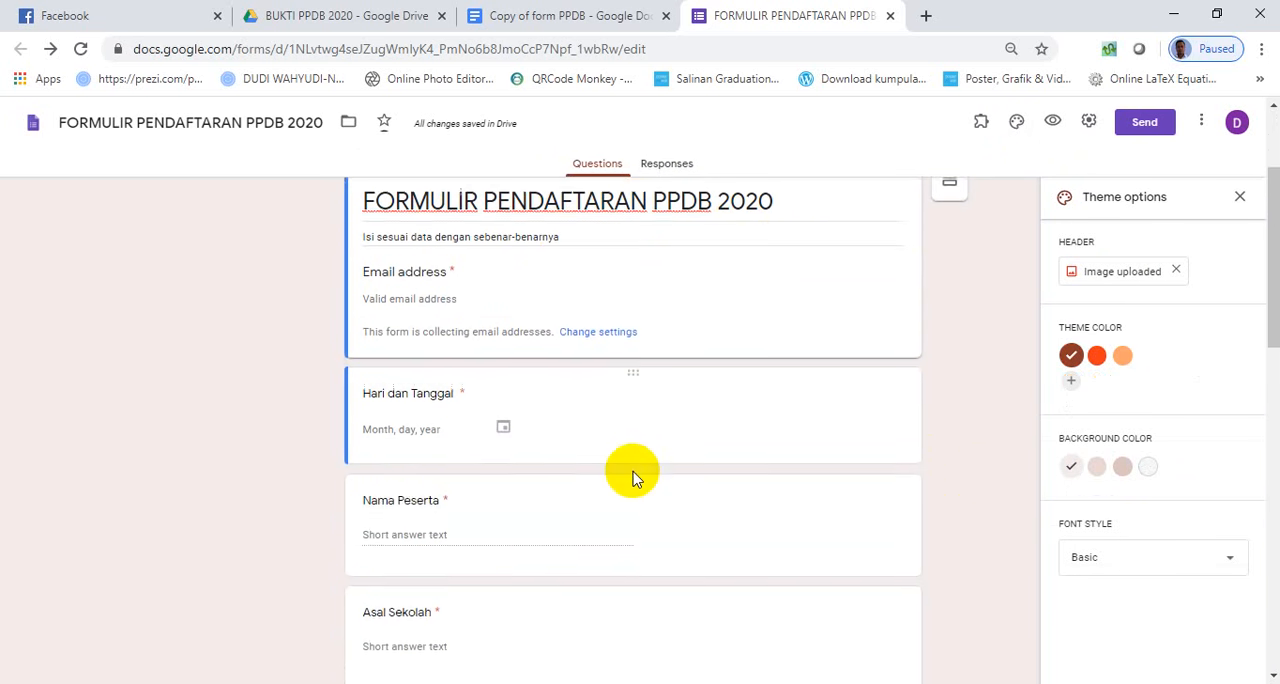
pyautogui.scroll(-5, 632, 470)
pyautogui.scroll(8, 632, 465)
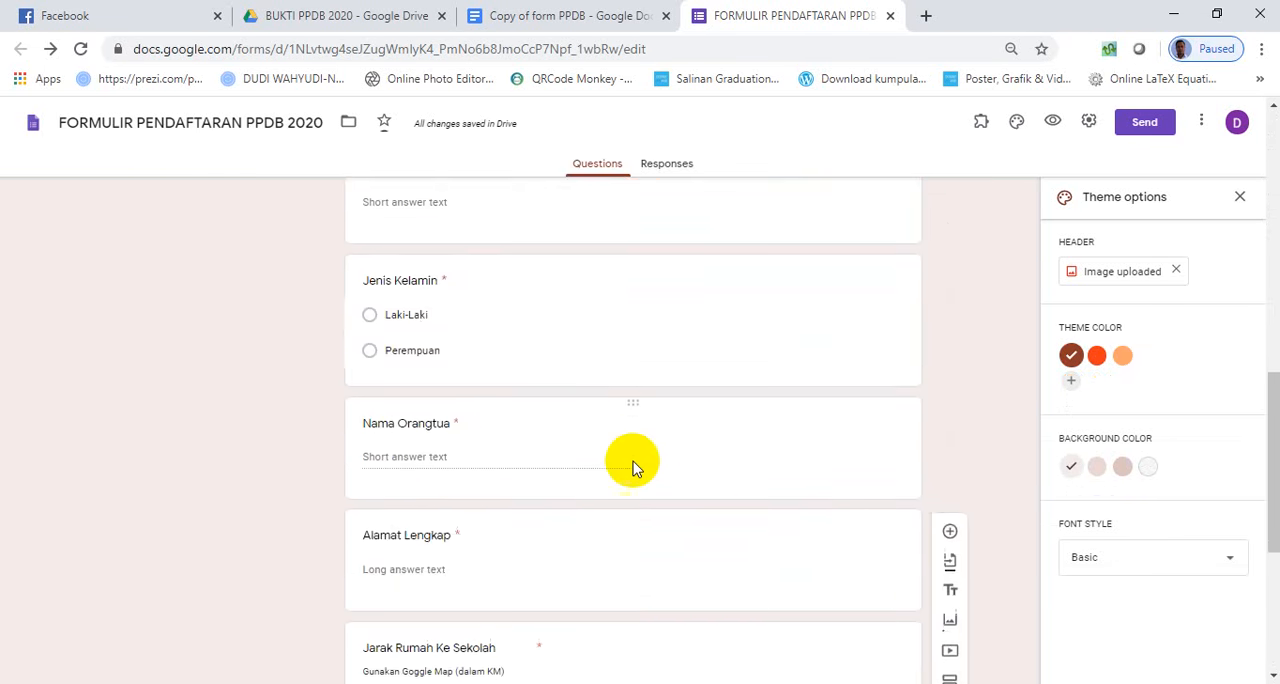
pyautogui.scroll(4, 632, 458)
pyautogui.click(660, 164)
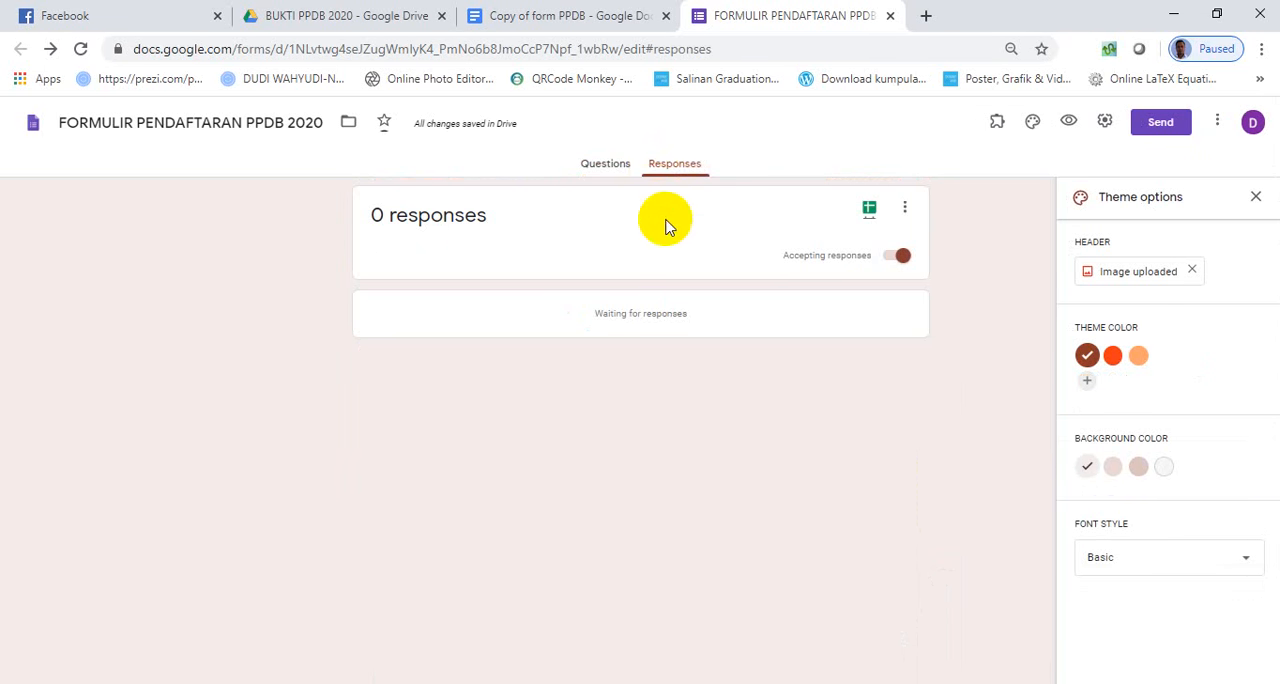
pyautogui.click(870, 210)
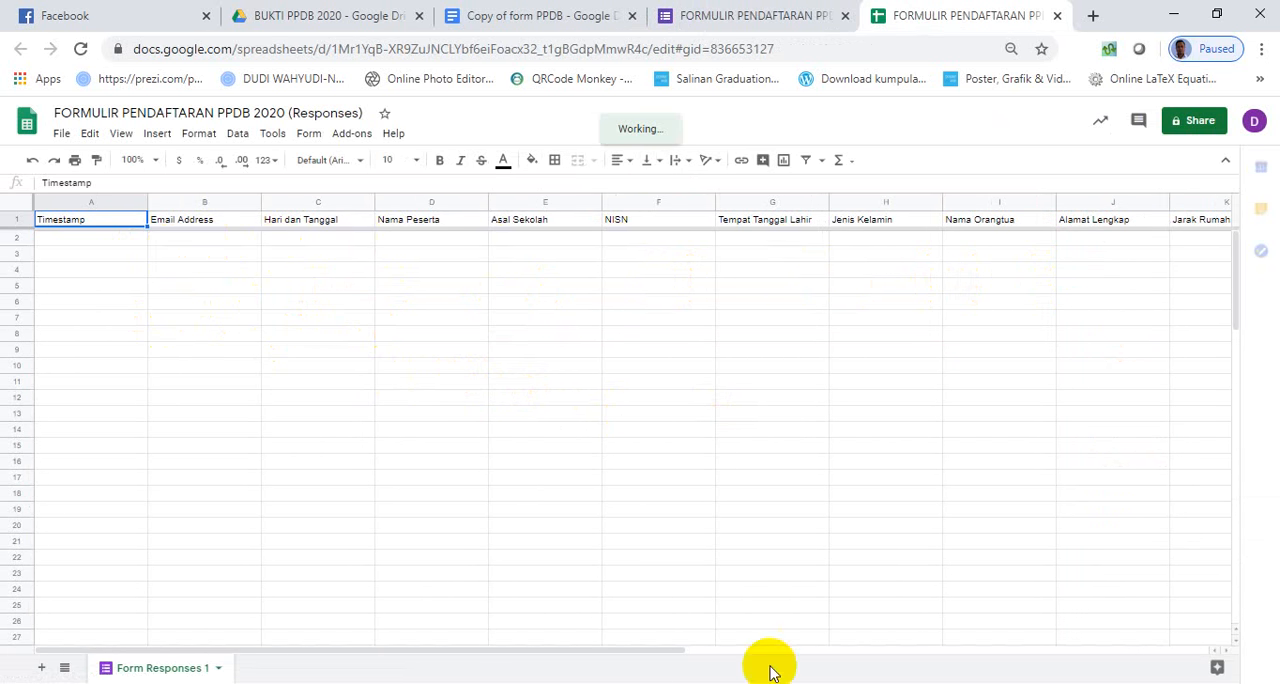
pyautogui.moveTo(593, 652); pyautogui.dragTo(743, 529)
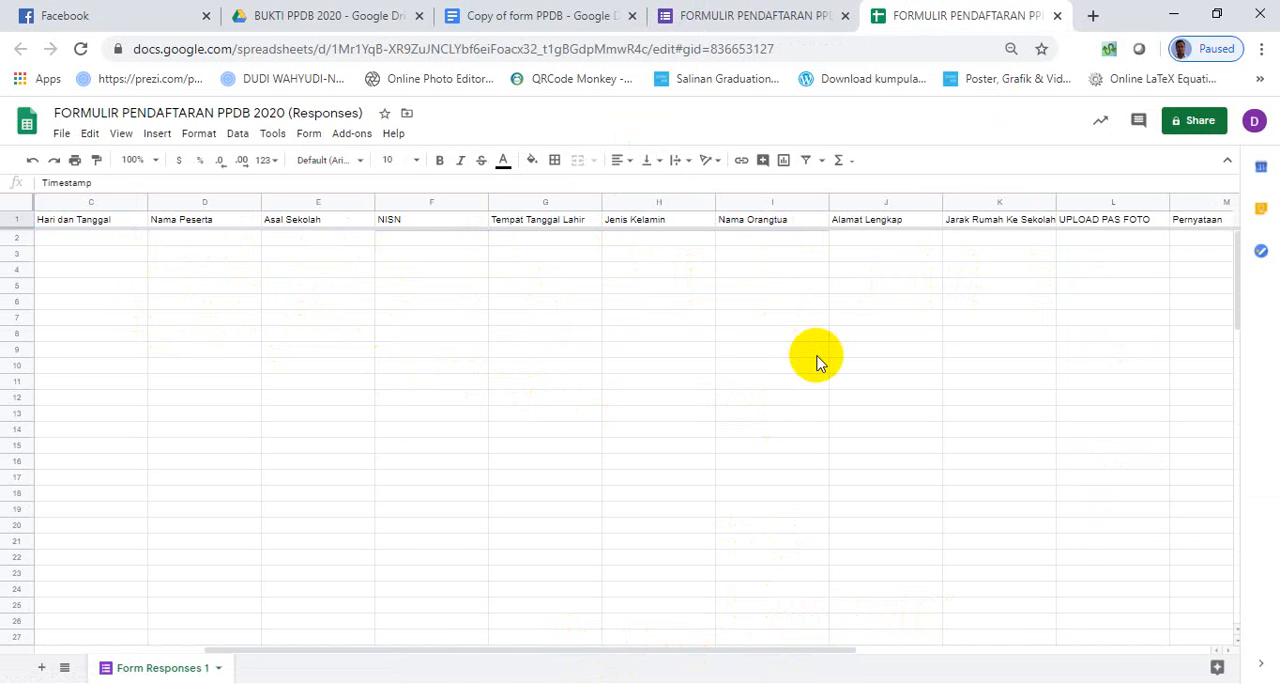
# - Switch to the BUKTI PPDB 2020 folder in Google Drive and open the advanced sharing settings of its FORMULIR PENDAFTARAN PPDB 2020 subfolder
pyautogui.click(320, 18)
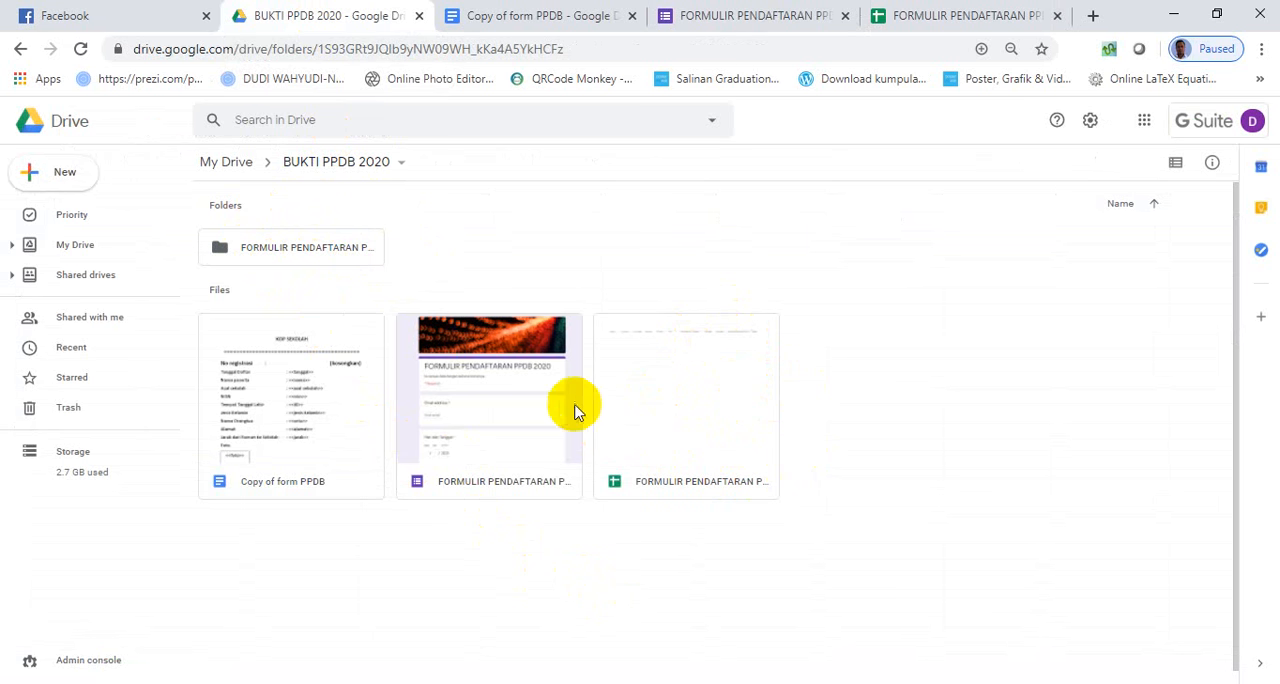
pyautogui.click(250, 253)
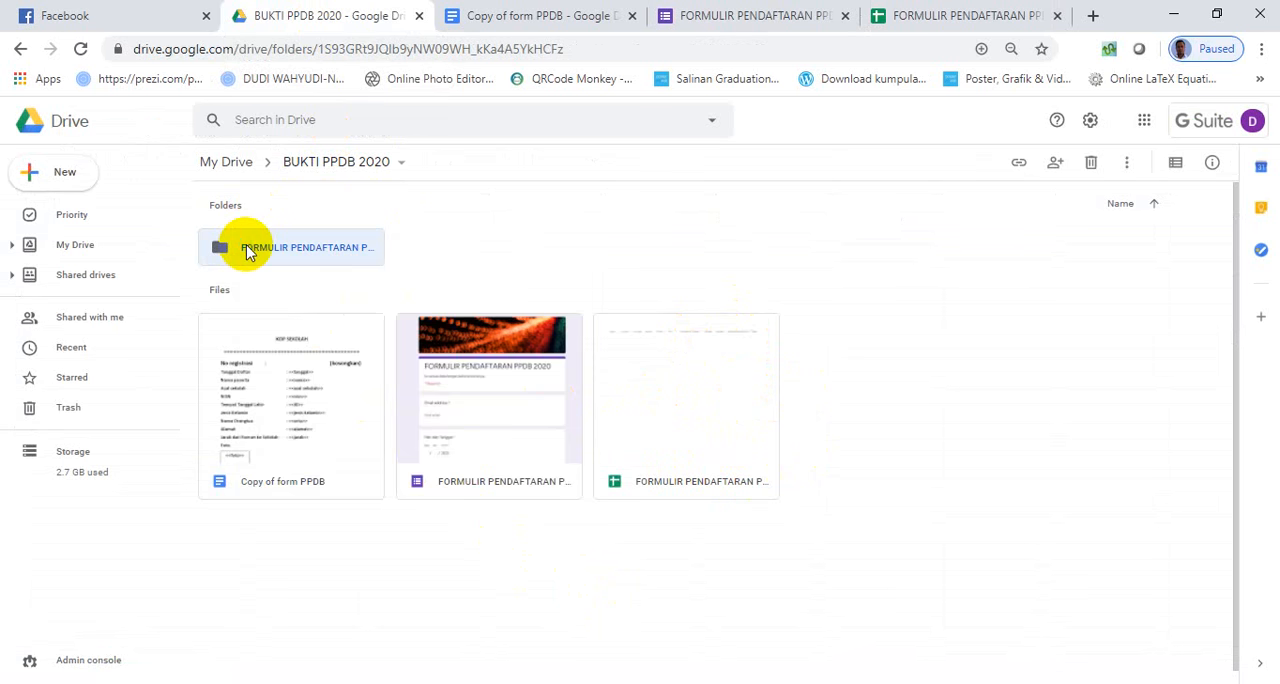
pyautogui.rightClick(250, 253)
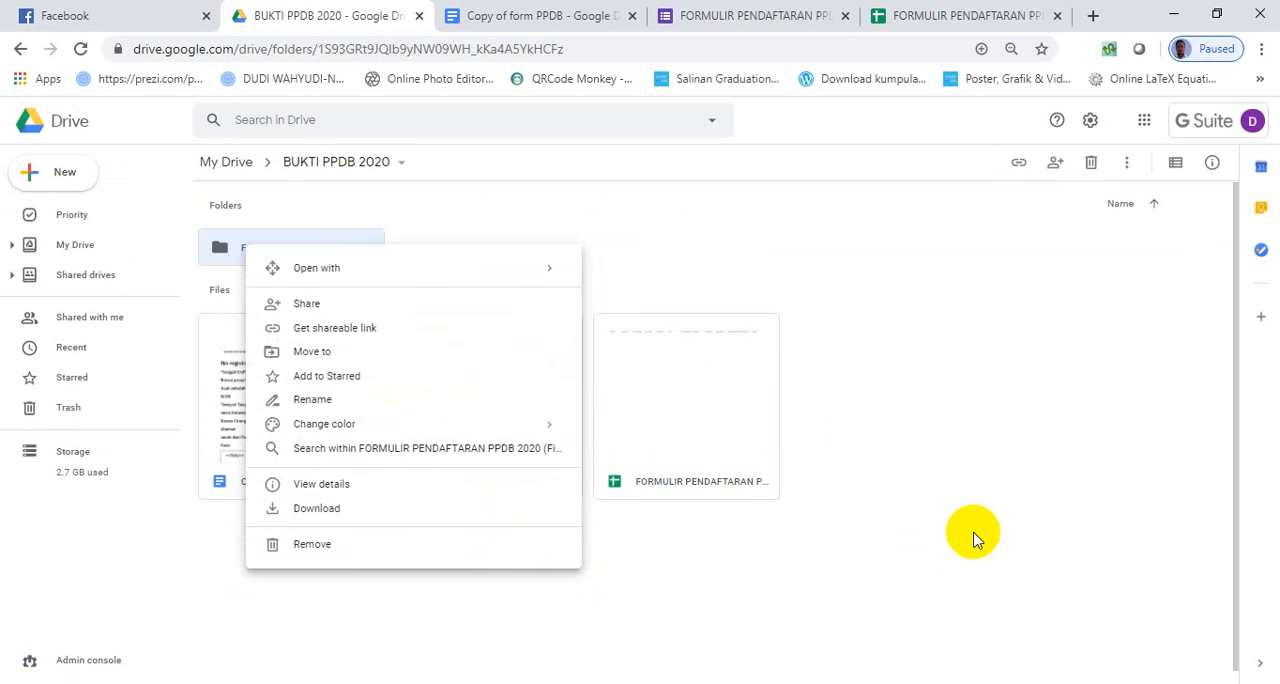
pyautogui.click(975, 533)
pyautogui.rightClick(266, 259)
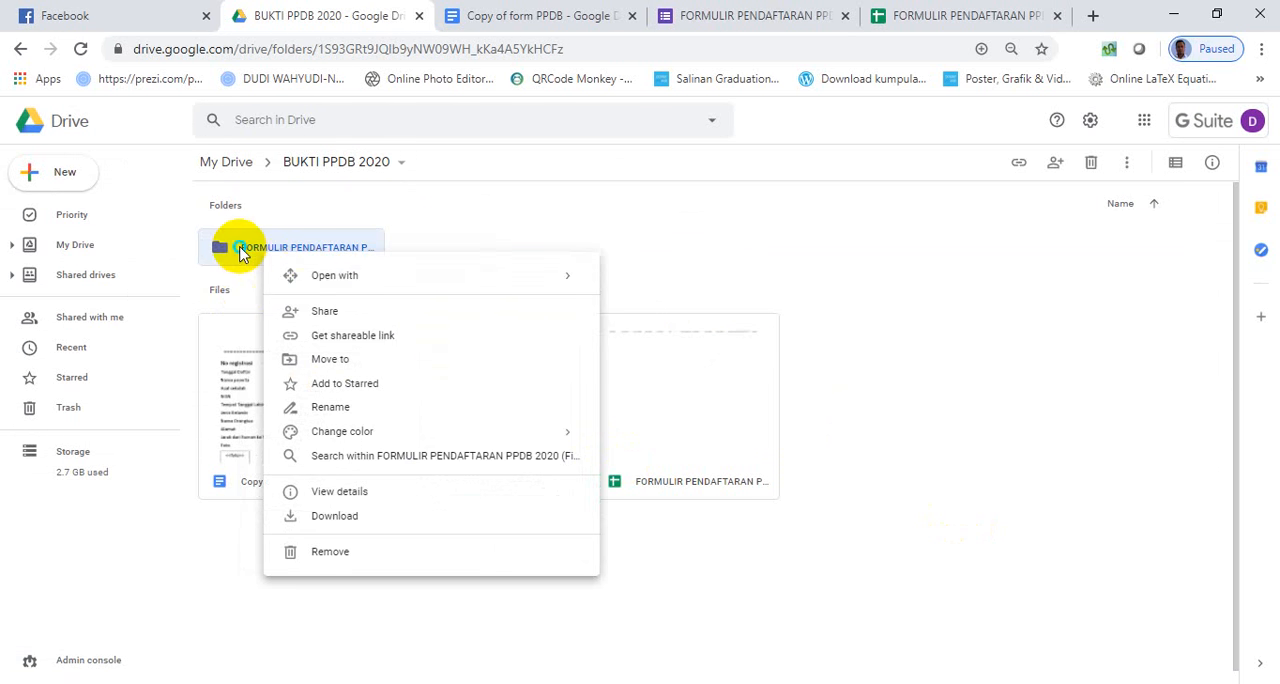
pyautogui.rightClick(238, 251)
pyautogui.click(346, 304)
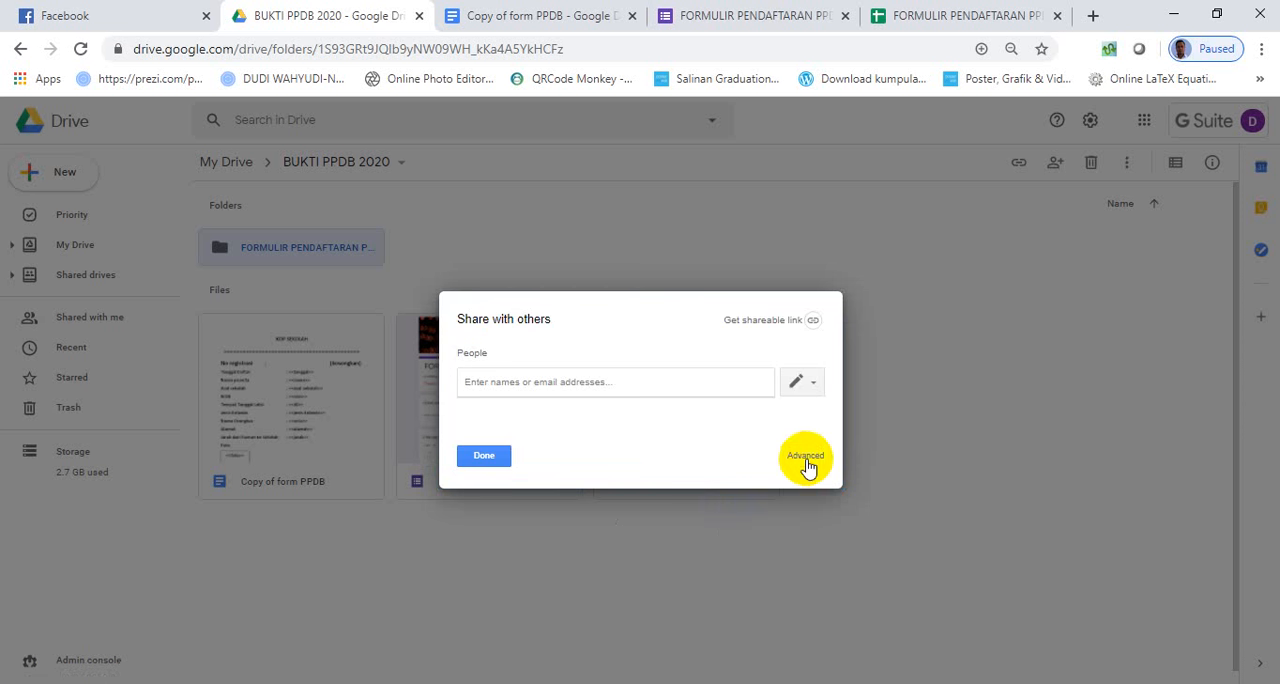
pyautogui.click(806, 457)
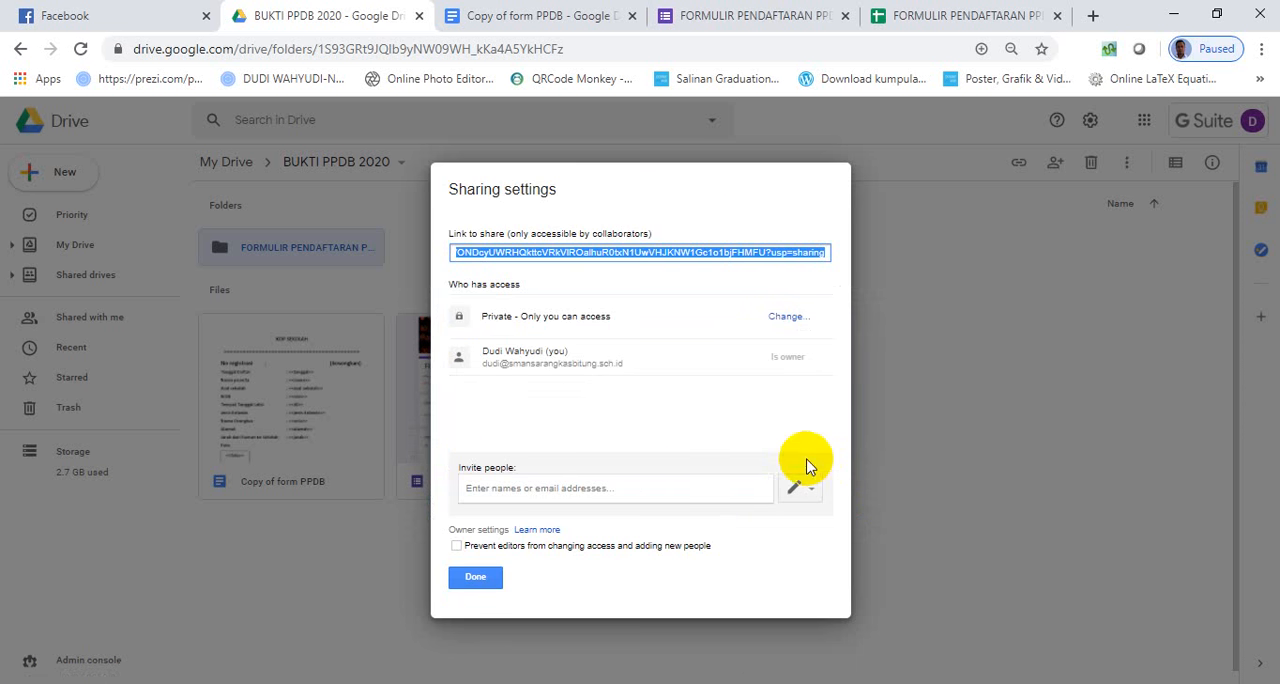
# - Turn on link sharing for anyone with the link, with Can organize, add, & edit access, and finish the sharing settings
pyautogui.click(789, 318)
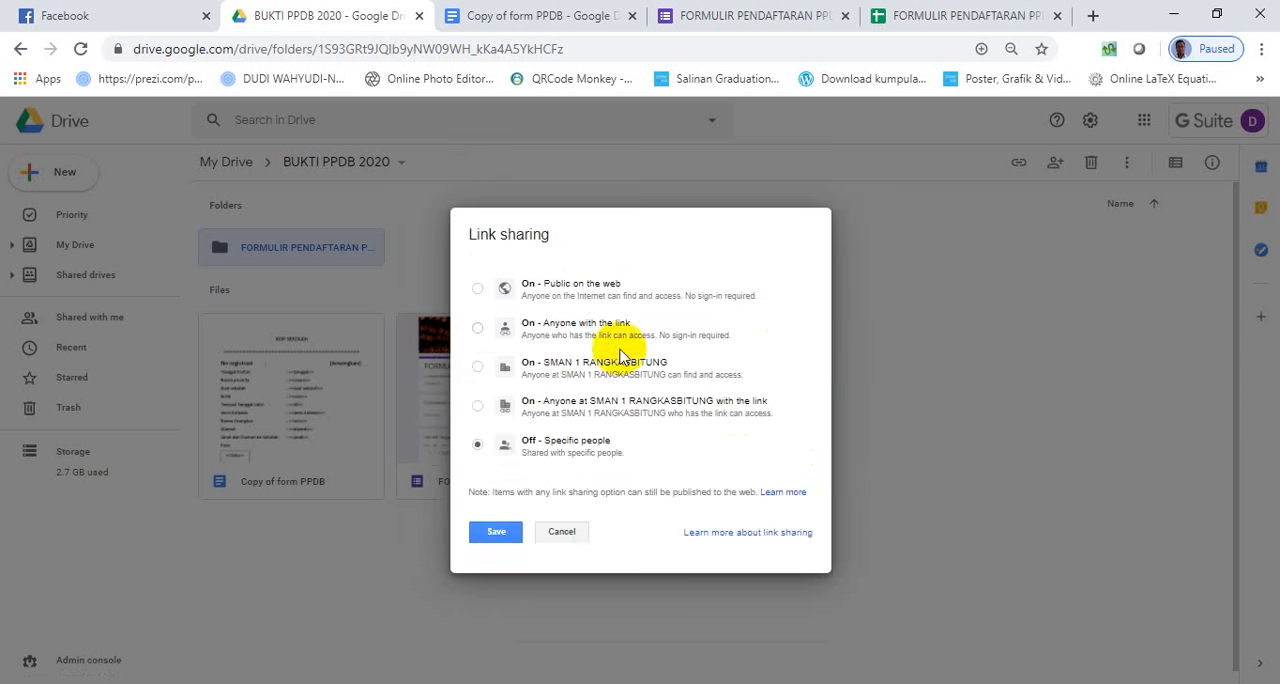
pyautogui.click(479, 330)
pyautogui.click(695, 494)
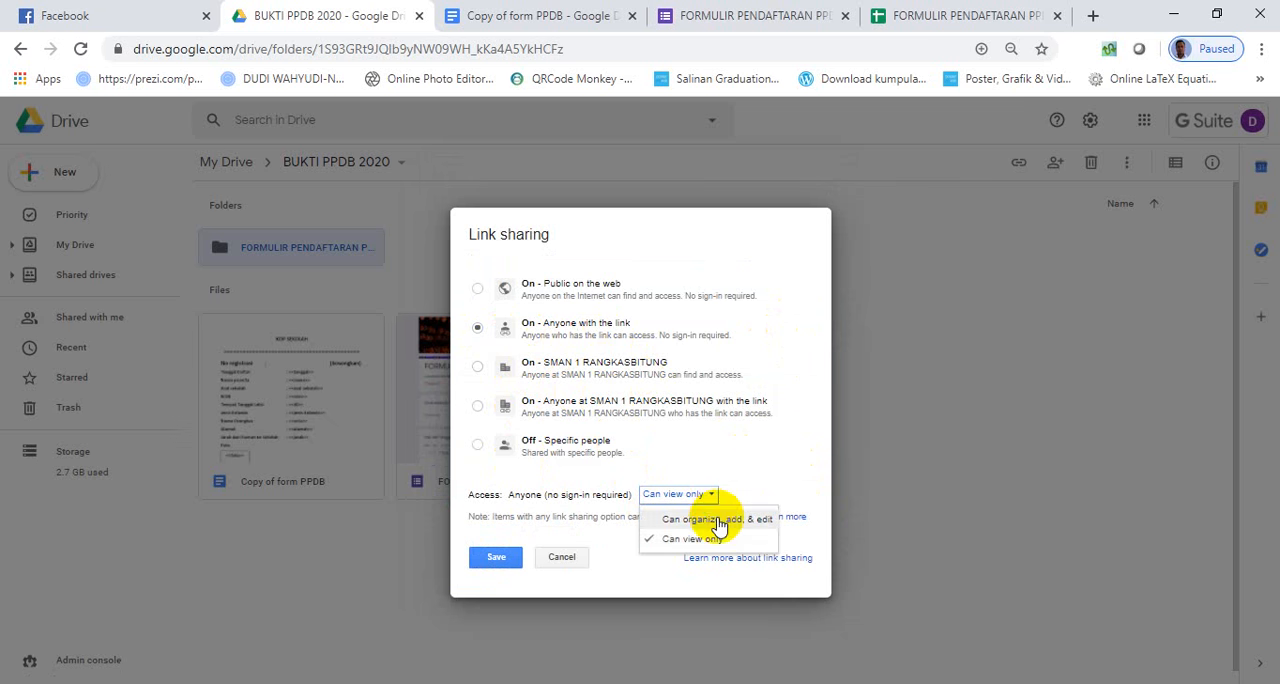
pyautogui.click(720, 518)
pyautogui.click(494, 558)
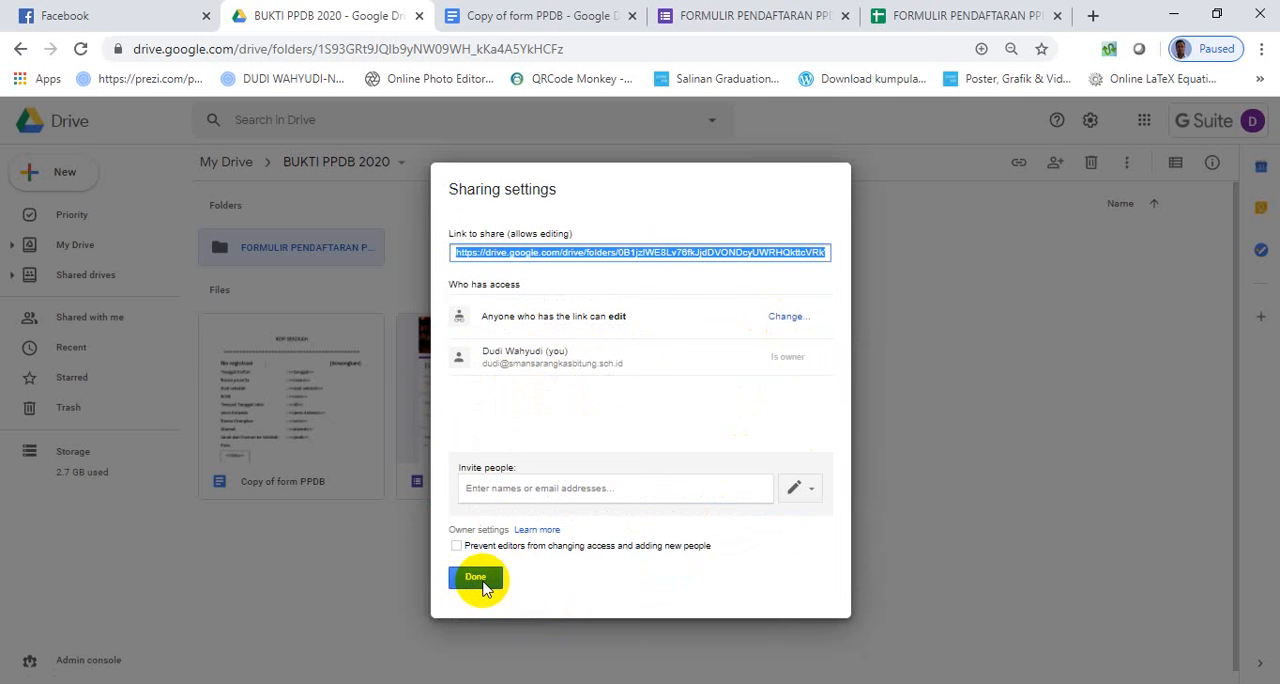
pyautogui.click(480, 580)
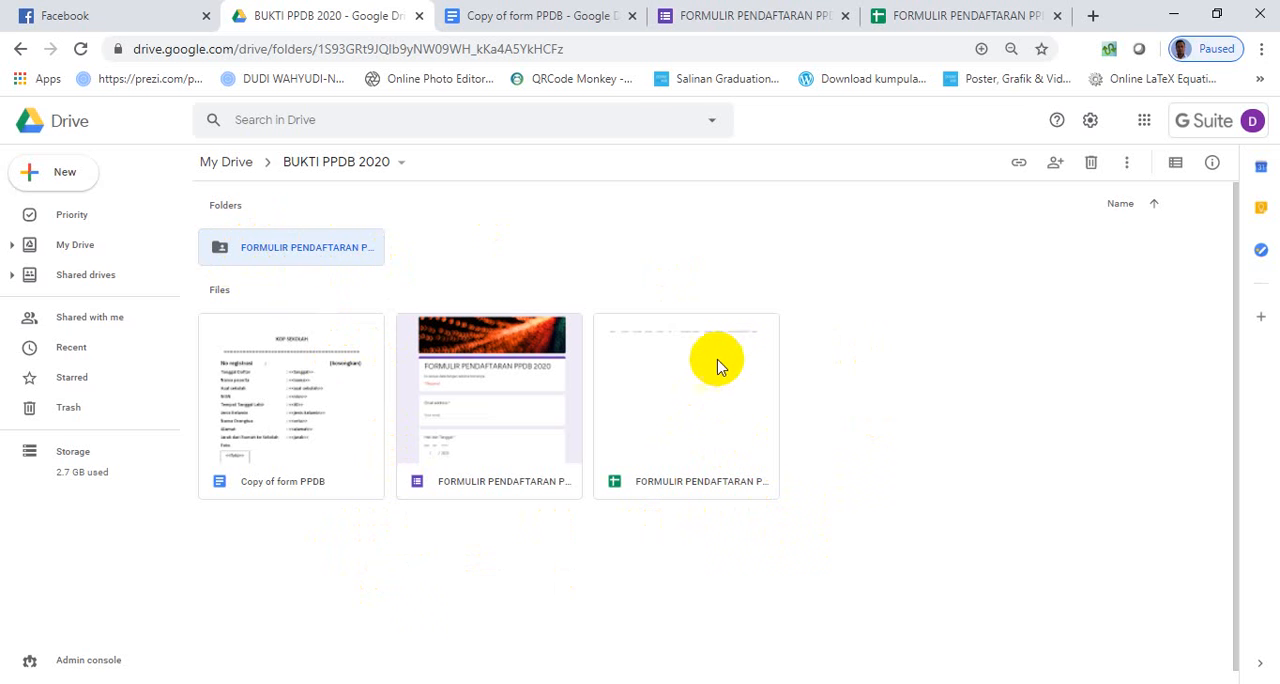
# - Return to the FORMULIR PENDAFTARAN PPDB 2020 (Responses) spreadsheet and select the empty header cell N1 beside Pernyataan
pyautogui.click(914, 15)
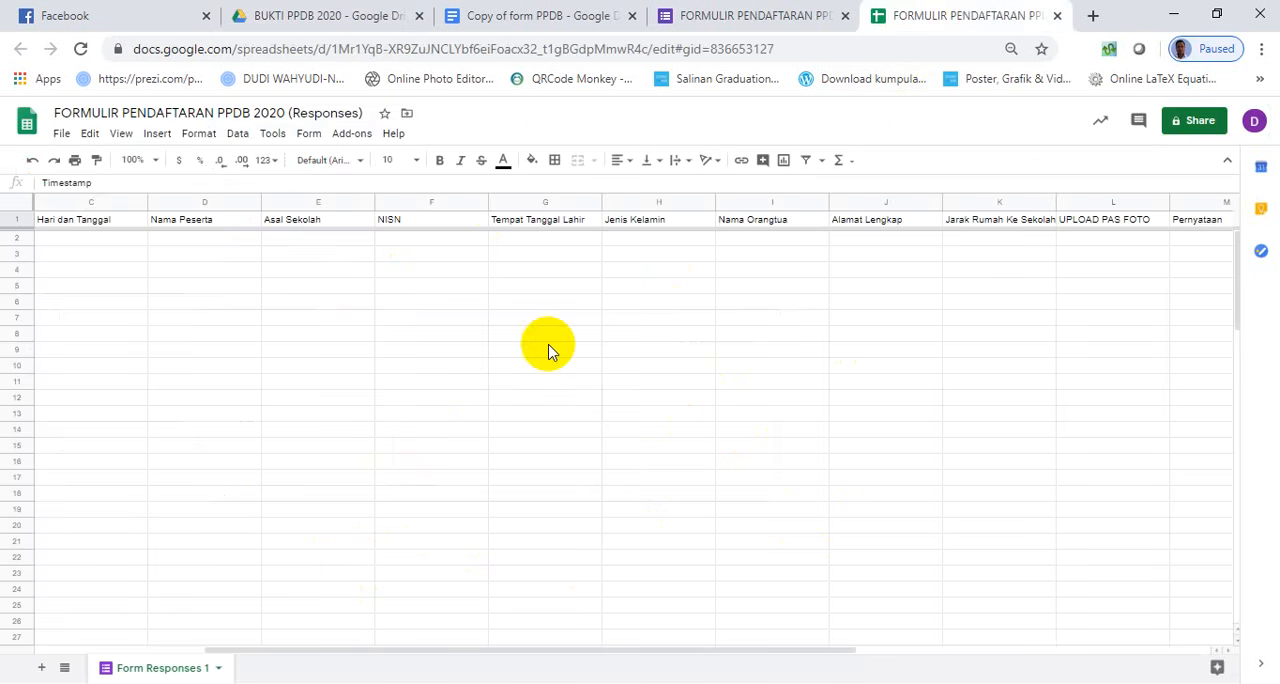
pyautogui.moveTo(703, 658); pyautogui.dragTo(916, 622)
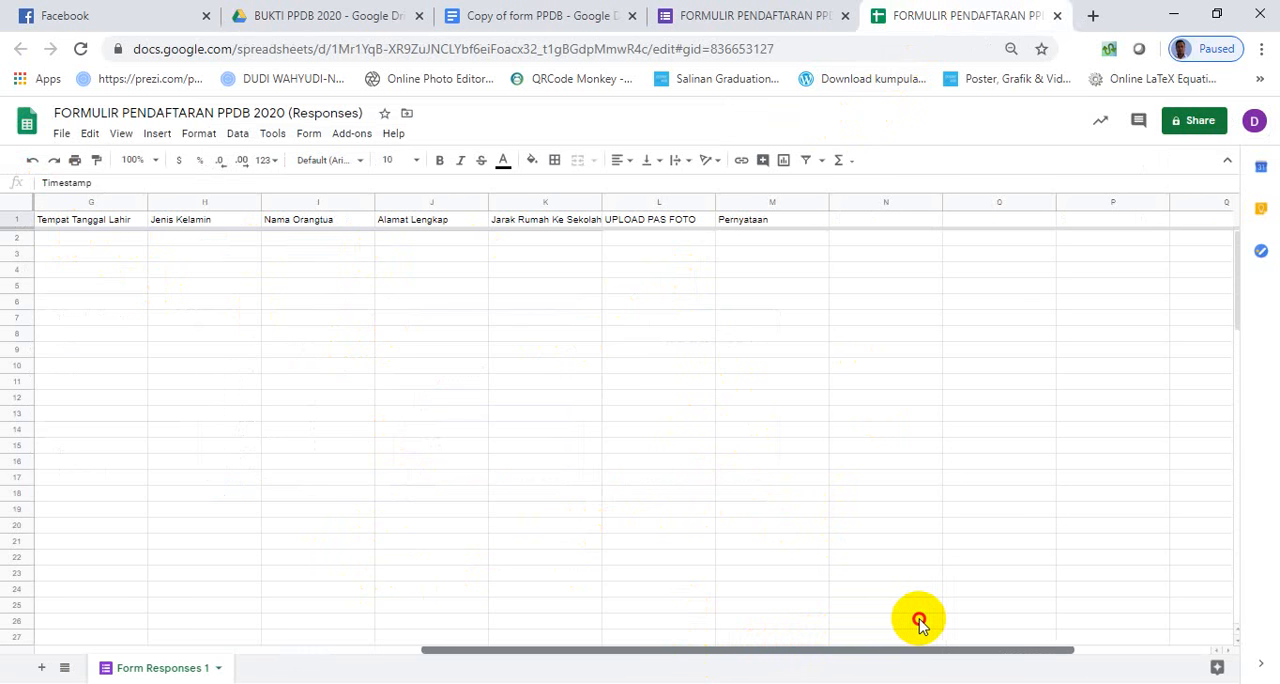
pyautogui.moveTo(928, 622); pyautogui.dragTo(958, 618)
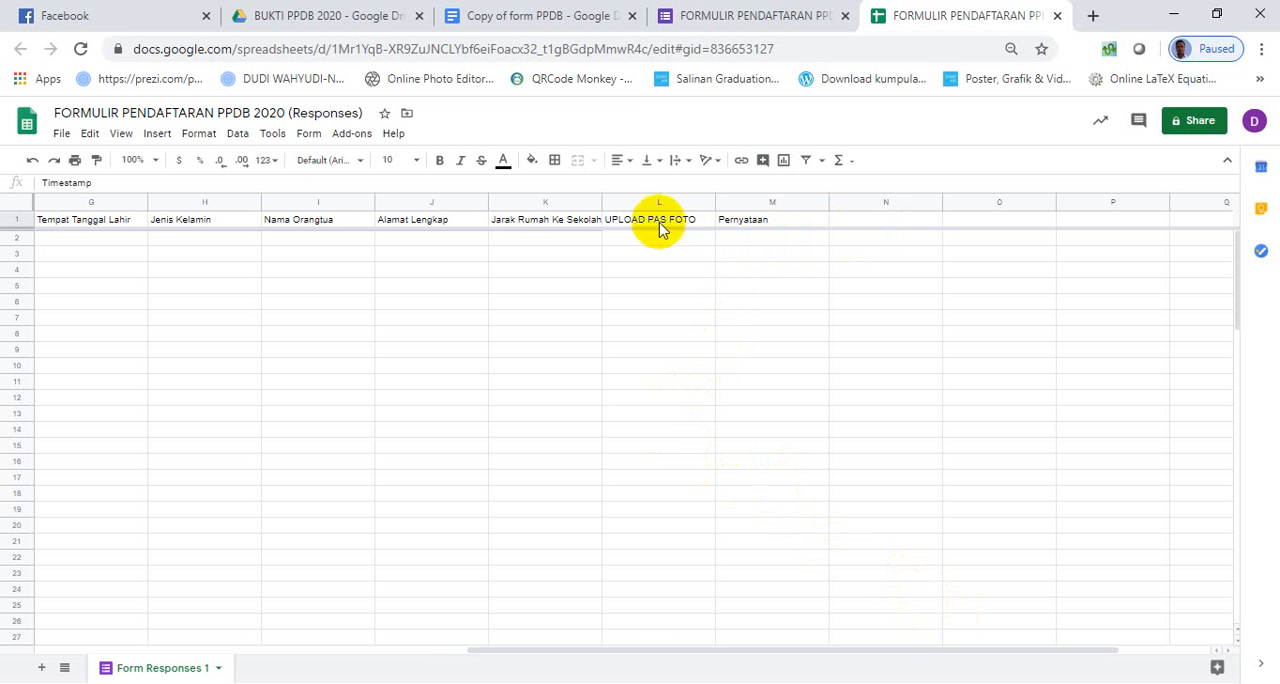
pyautogui.click(882, 220)
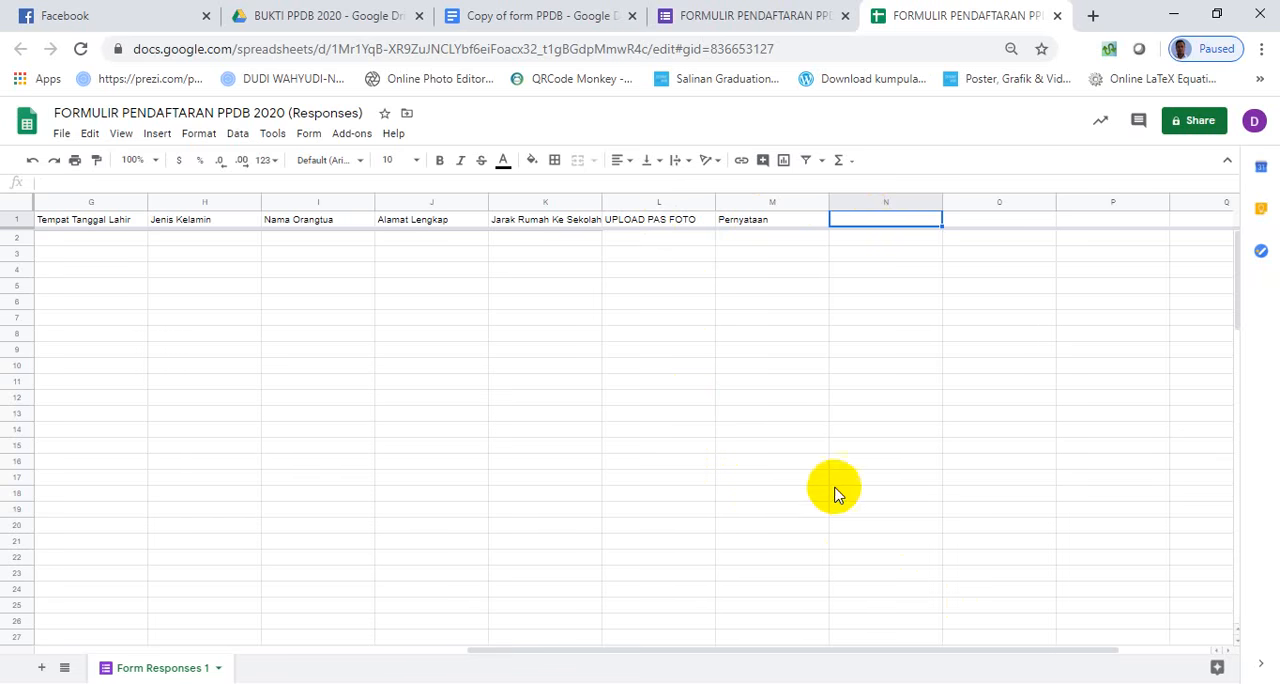
# - Switch to form PPDB.docx in Word, change the PHOTOID formula's substitute range to L:L, and select the whole formula
pyautogui.click(786, 612)
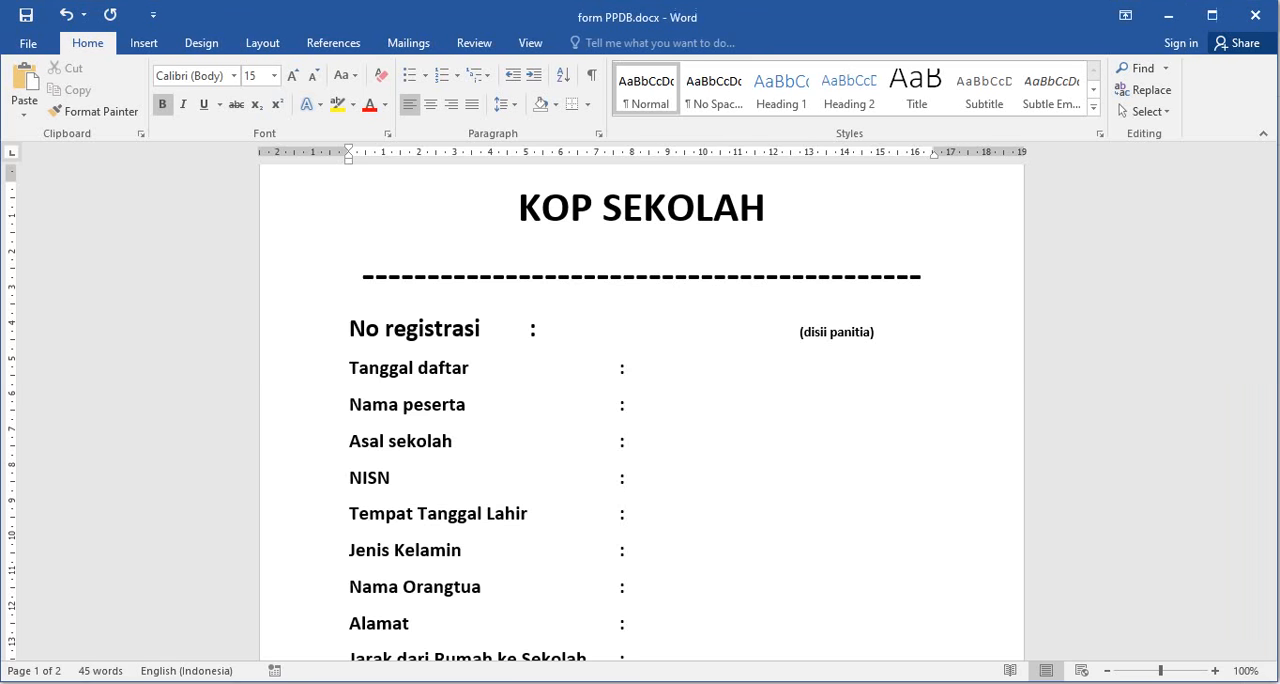
pyautogui.scroll(-5, 686, 505)
pyautogui.scroll(-10, 686, 505)
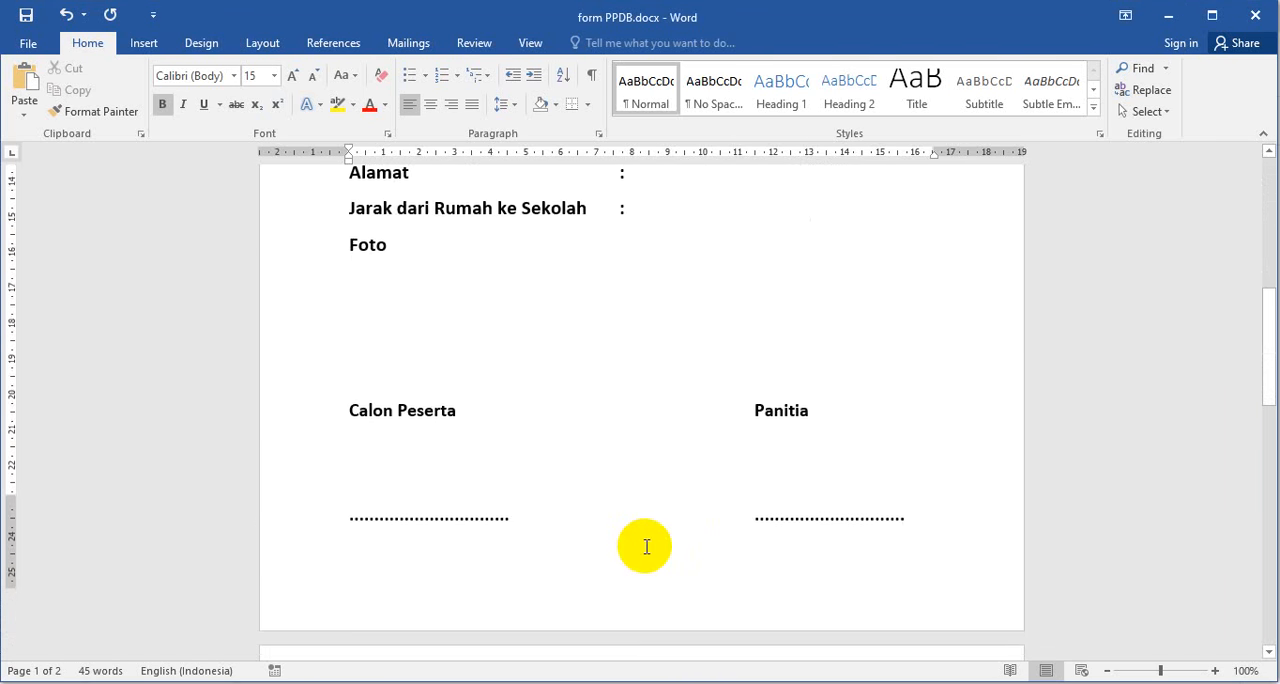
pyautogui.click(701, 517)
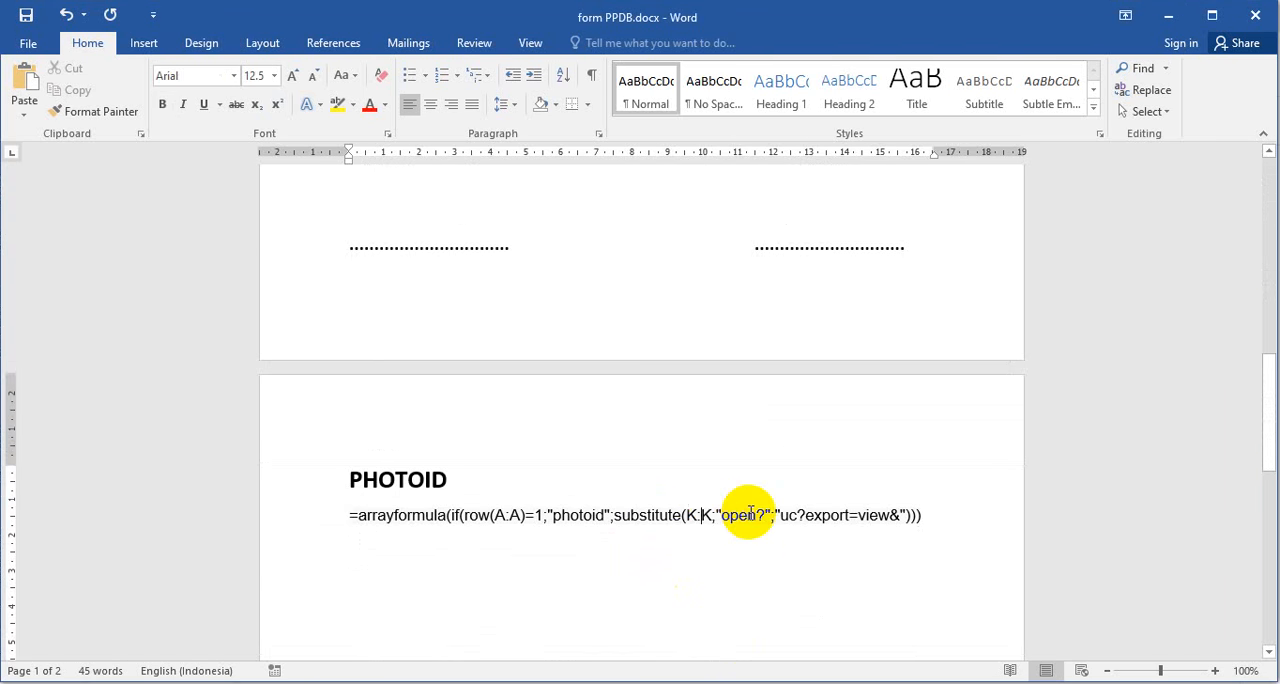
pyautogui.press('BackSpace')
pyautogui.press('BackSpace')
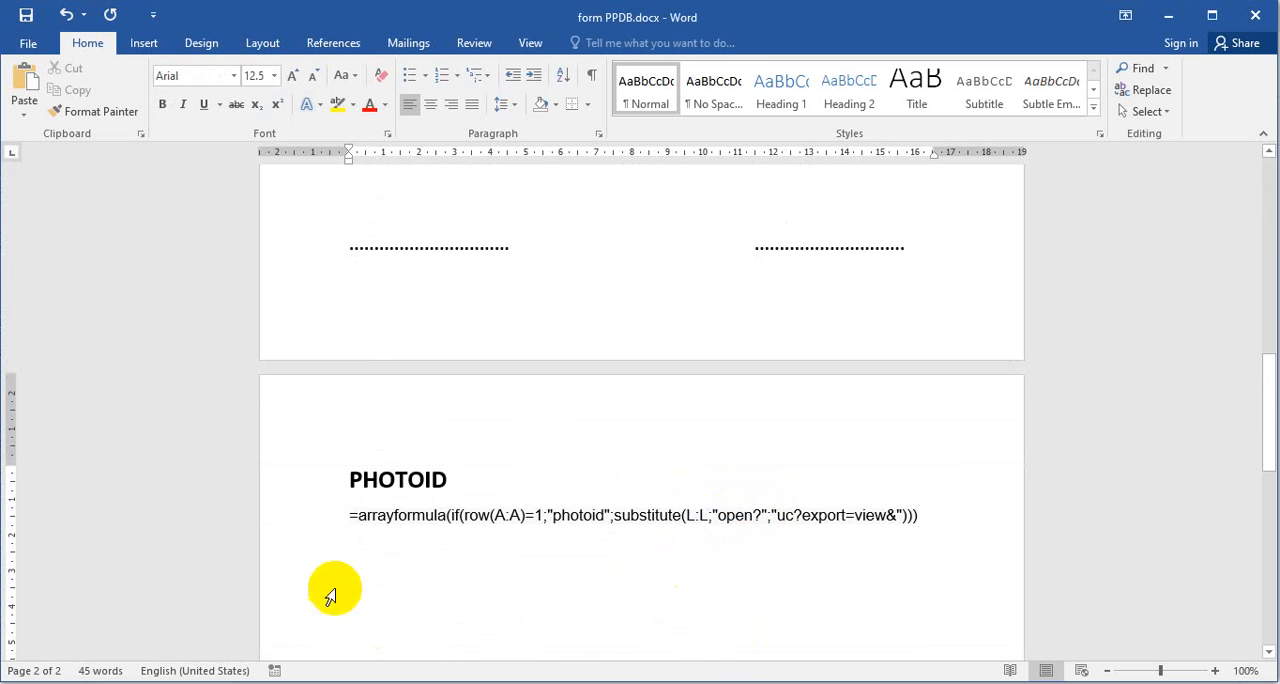
pyautogui.moveTo(350, 514); pyautogui.dragTo(918, 522)
pyautogui.hotkey('ctrl', 'c')
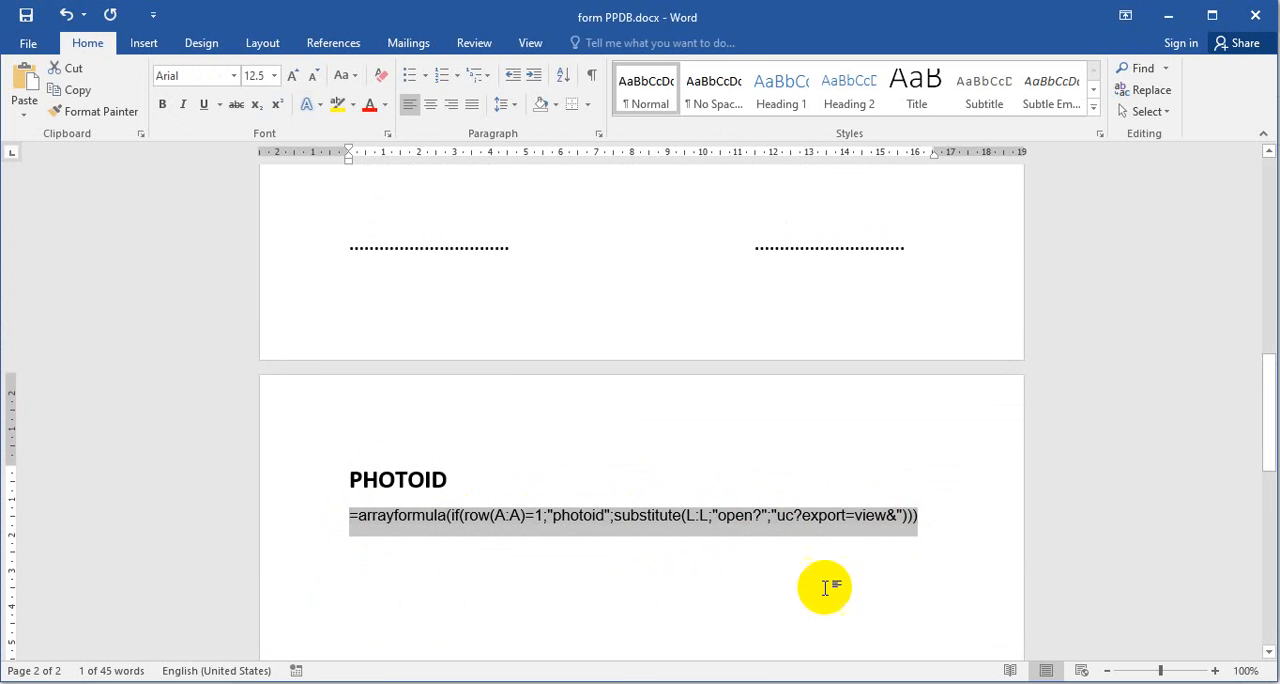
# - Switch to the FORMULIR PENDAFTARAN PPDB 2020 (Responses) spreadsheet and paste the copied photoid array formula into header cell N1
pyautogui.click(768, 682)
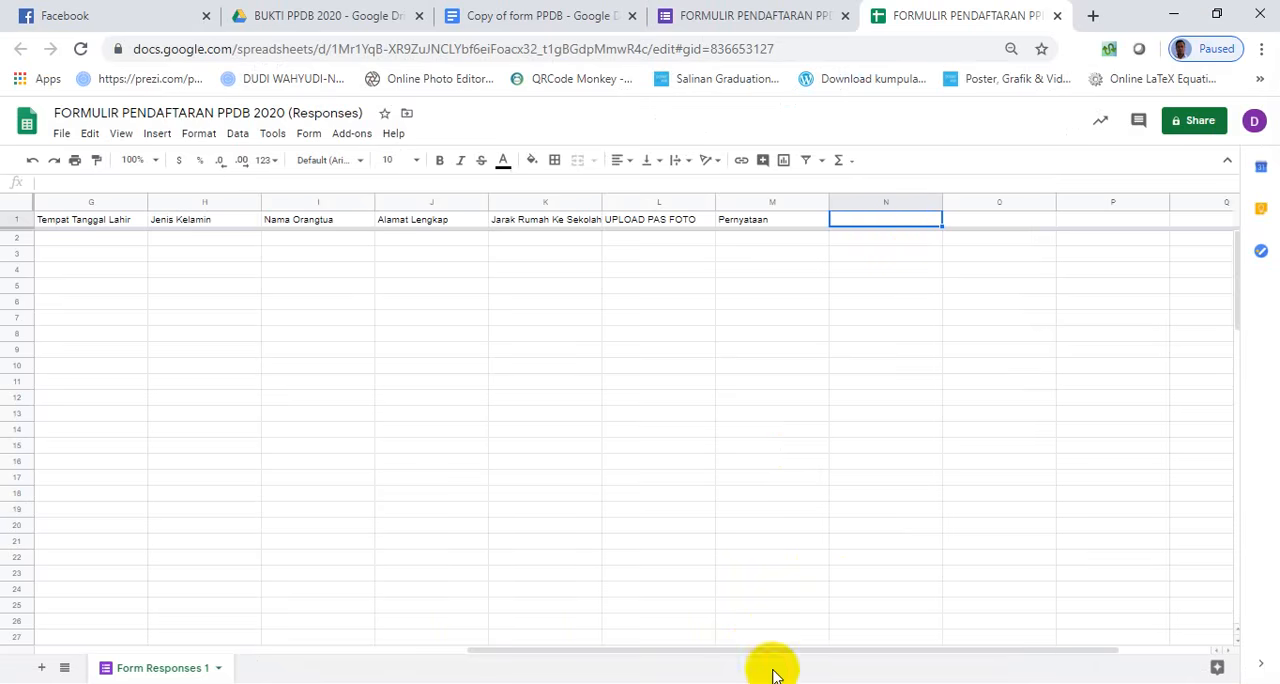
pyautogui.doubleClick(897, 224)
pyautogui.hotkey('ctrl', 'v')
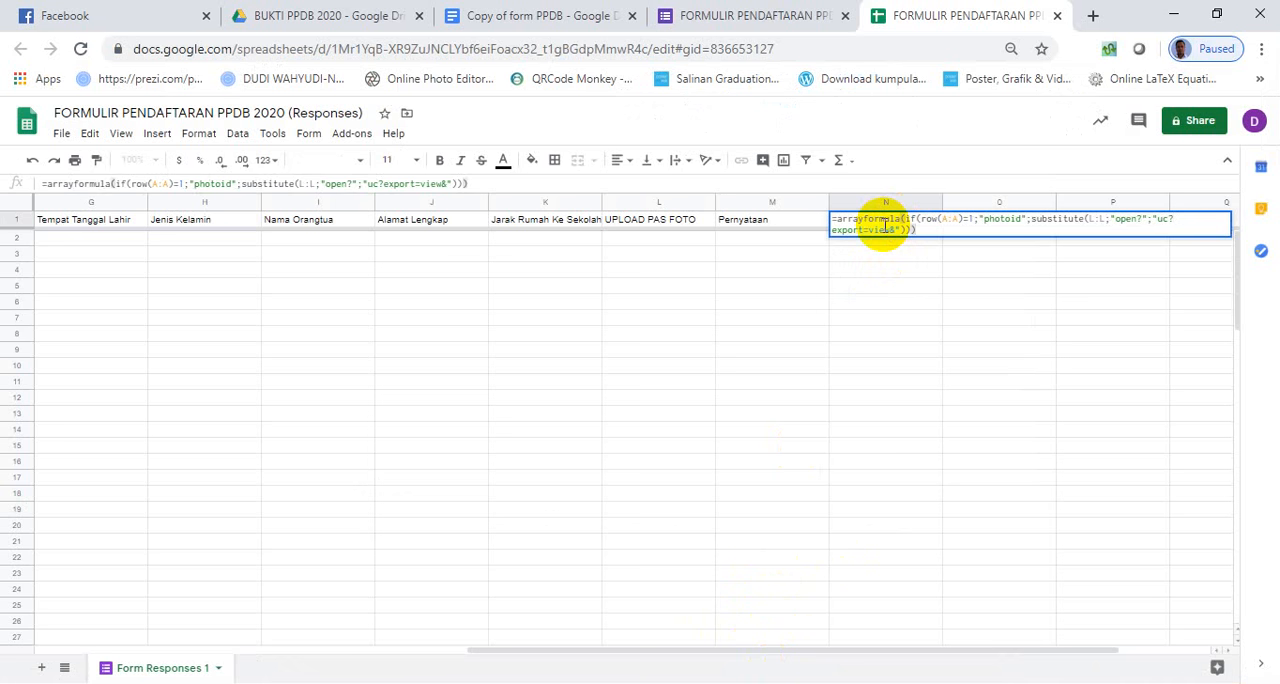
pyautogui.press('Return')
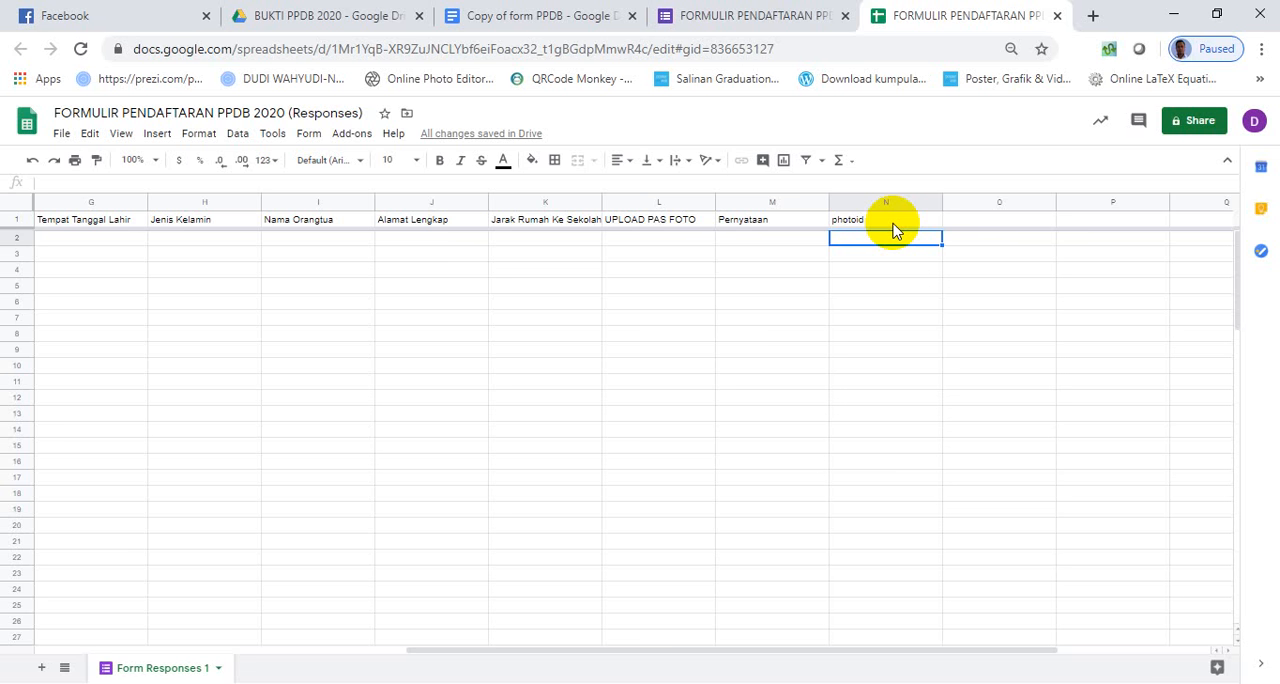
pyautogui.click(616, 338)
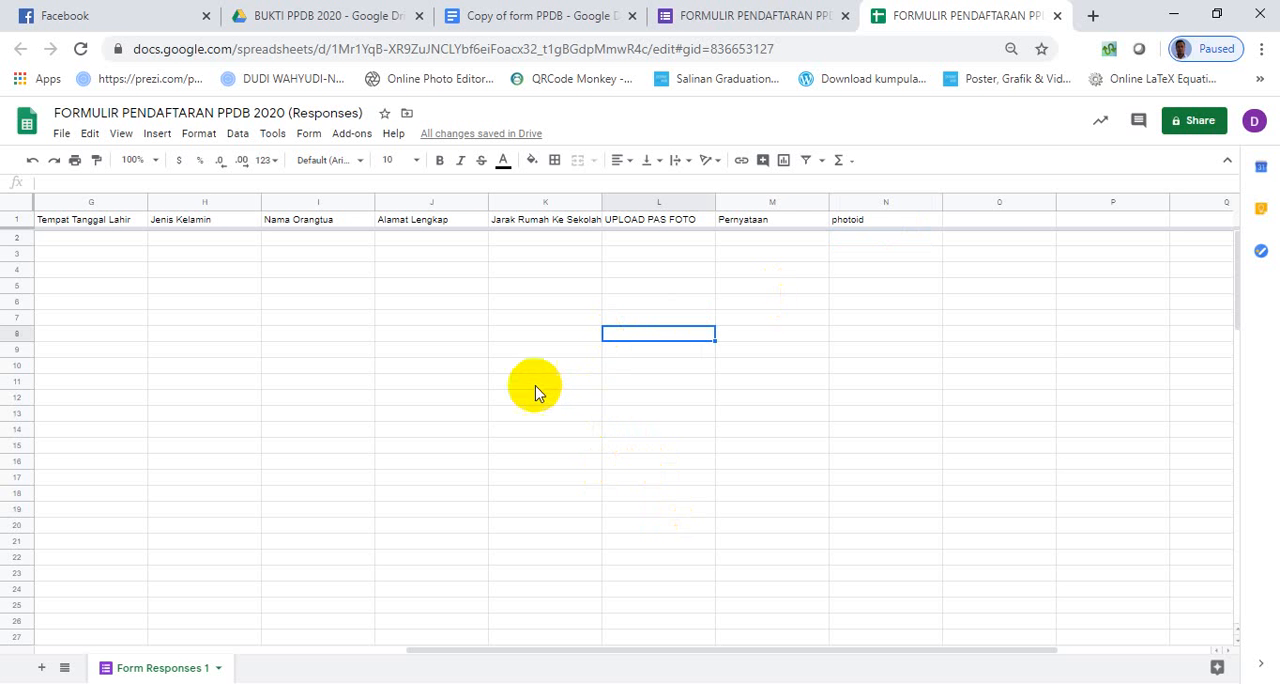
# - Search the G Suite Marketplace for the Autocrat add-on, check its listing, and close the marketplace
pyautogui.click(355, 140)
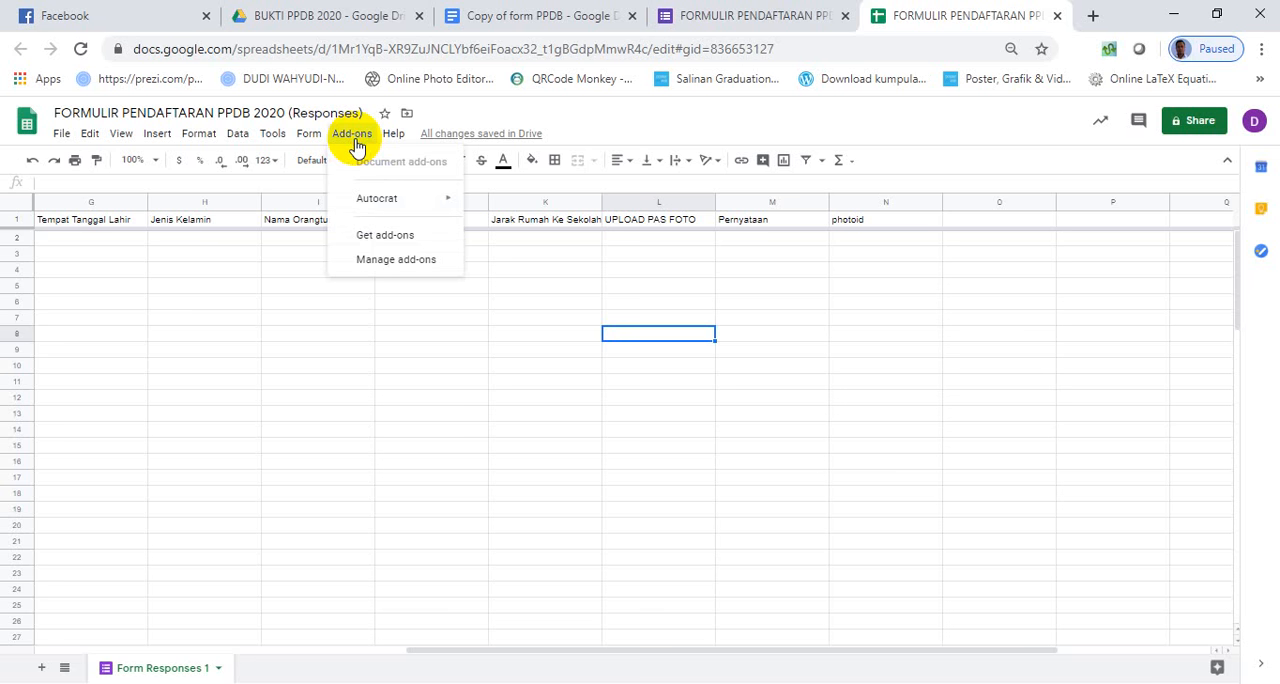
pyautogui.click(372, 234)
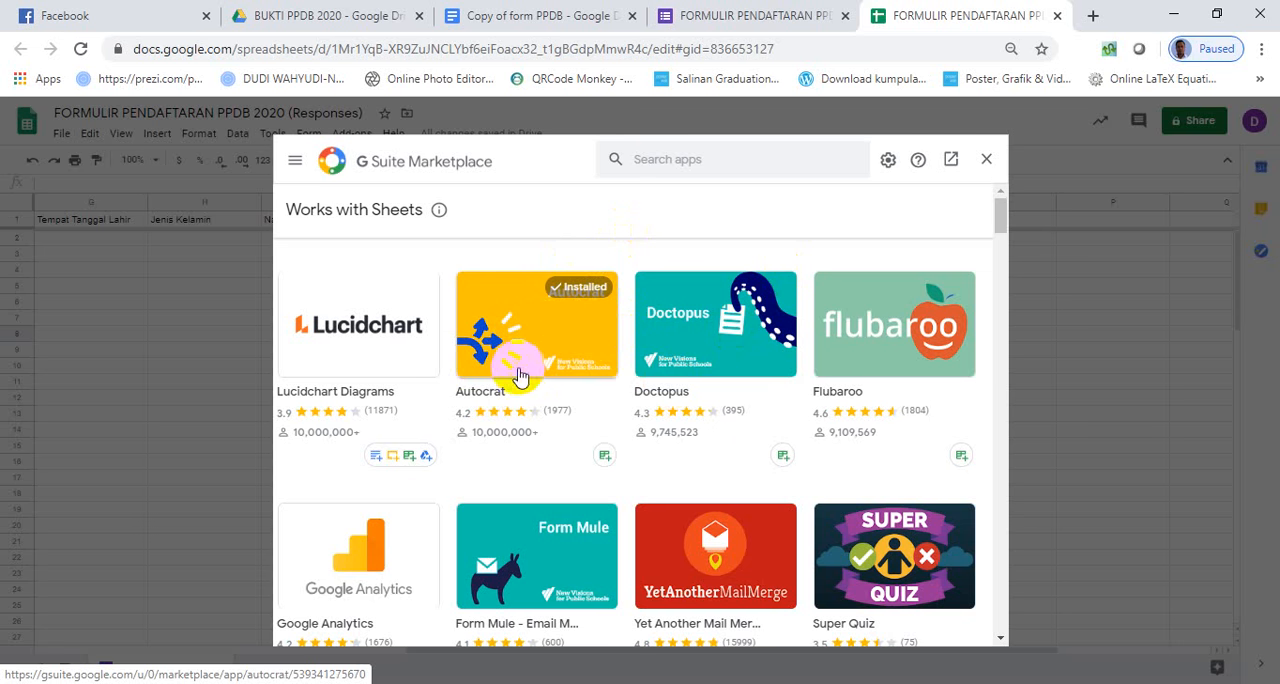
pyautogui.click(668, 160)
pyautogui.write('AUTO')
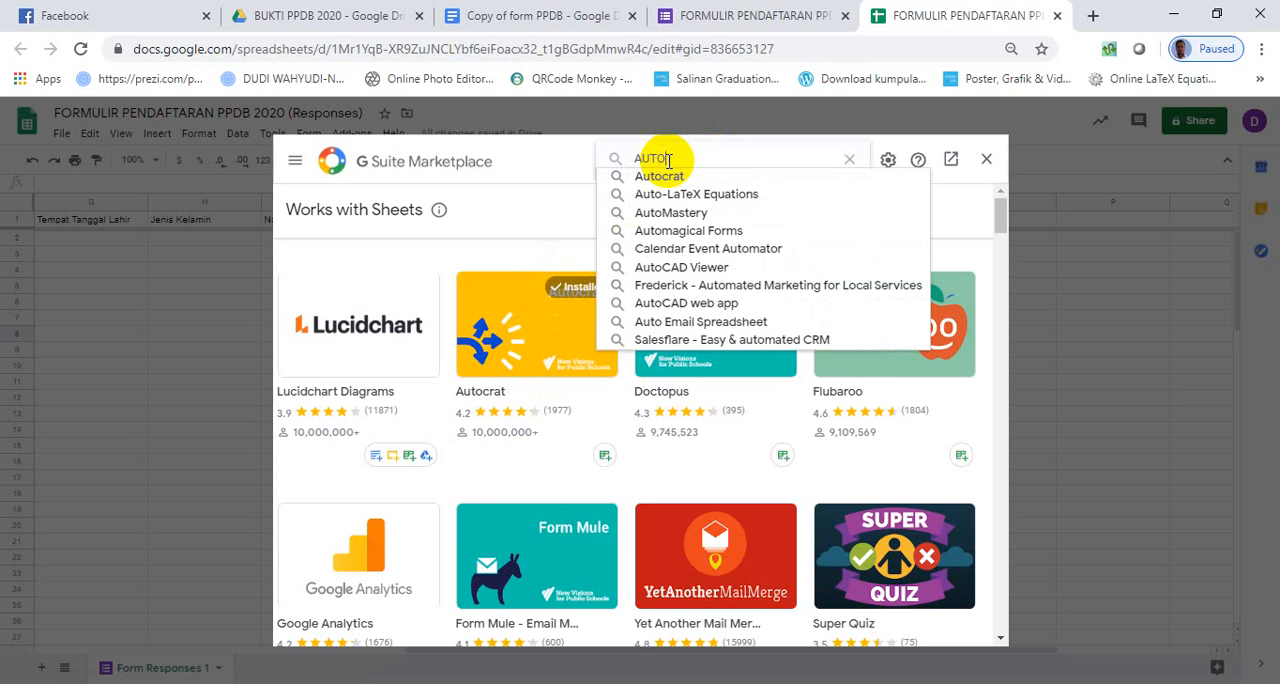
pyautogui.click(660, 176)
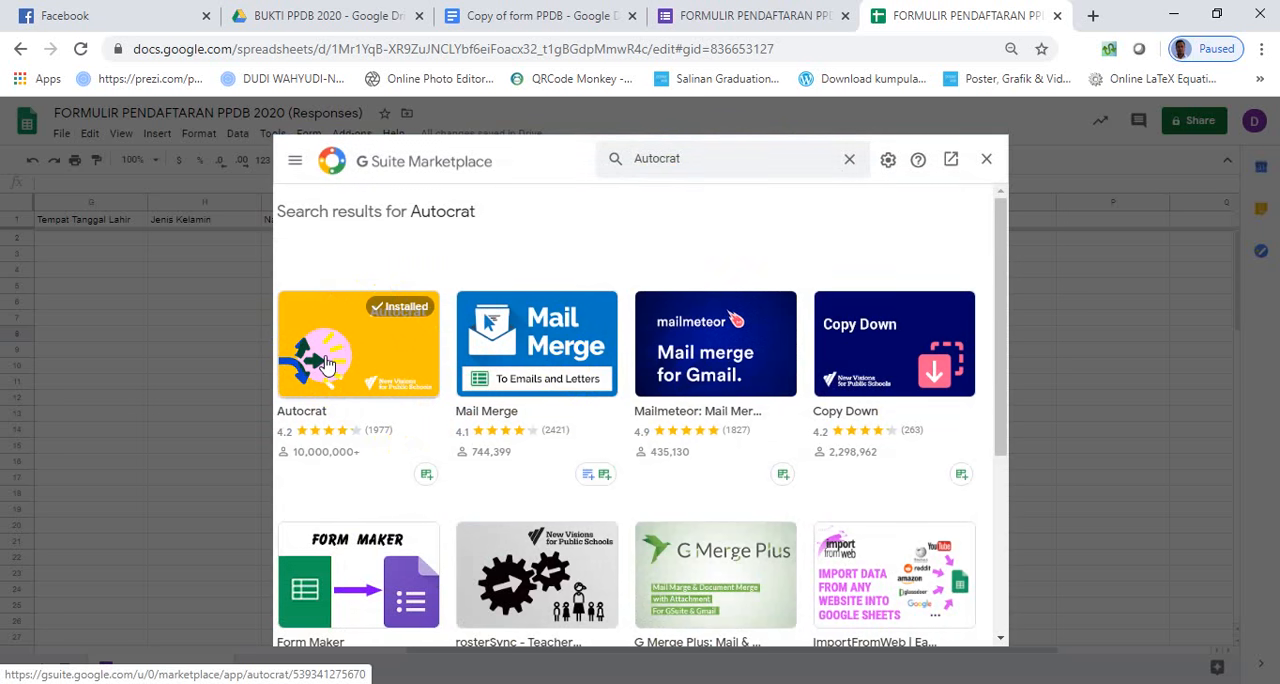
pyautogui.click(986, 159)
pyautogui.click(1096, 382)
# - Launch the Autocrat add-on from the response spreadsheet and start a new merge job
pyautogui.click(355, 135)
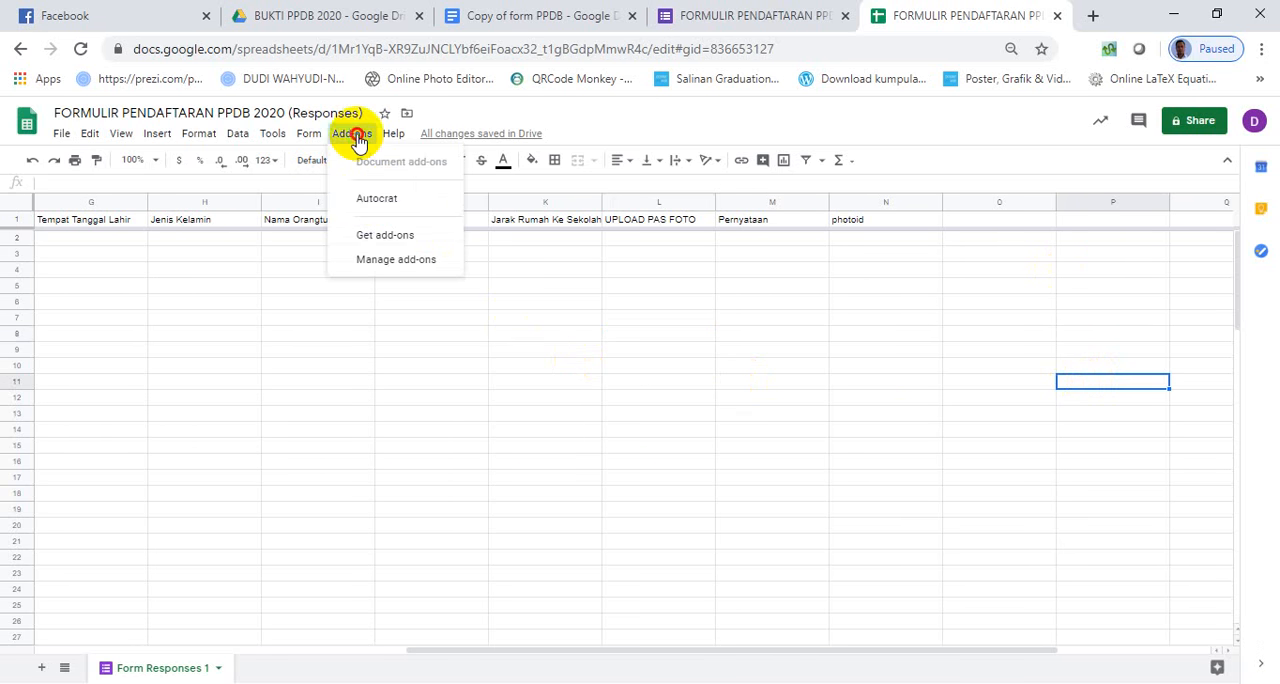
pyautogui.moveTo(385, 202)
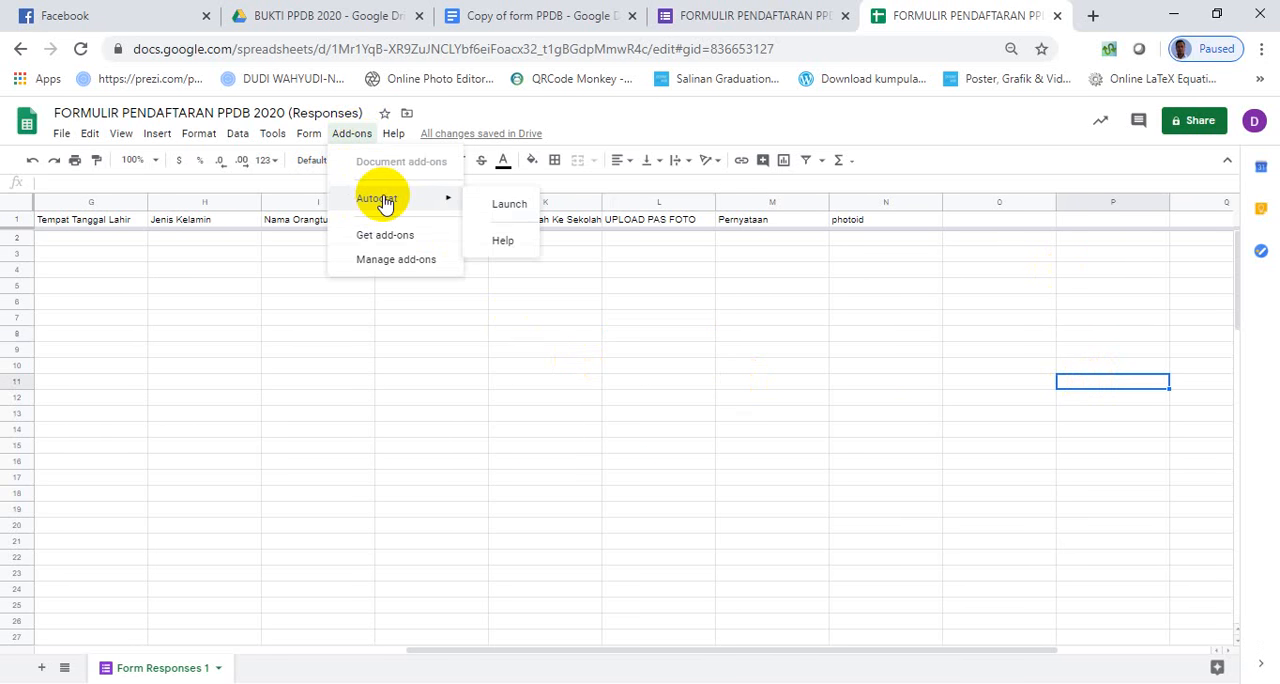
pyautogui.click(509, 204)
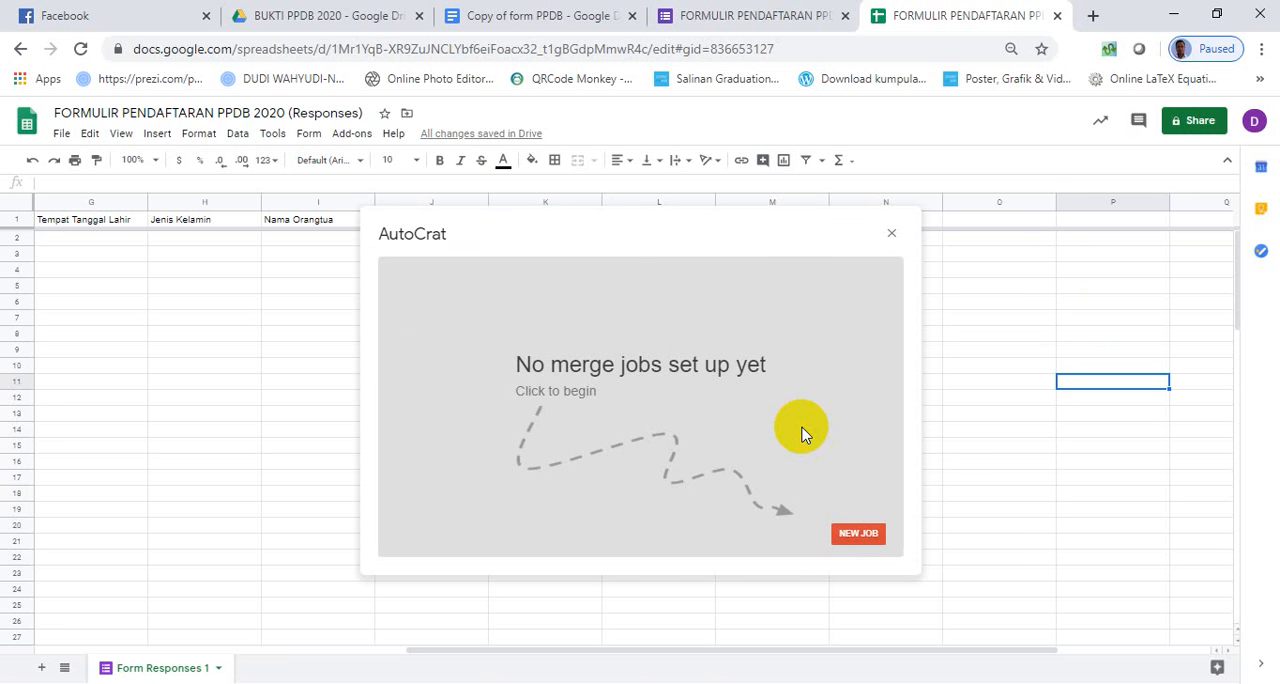
pyautogui.click(848, 532)
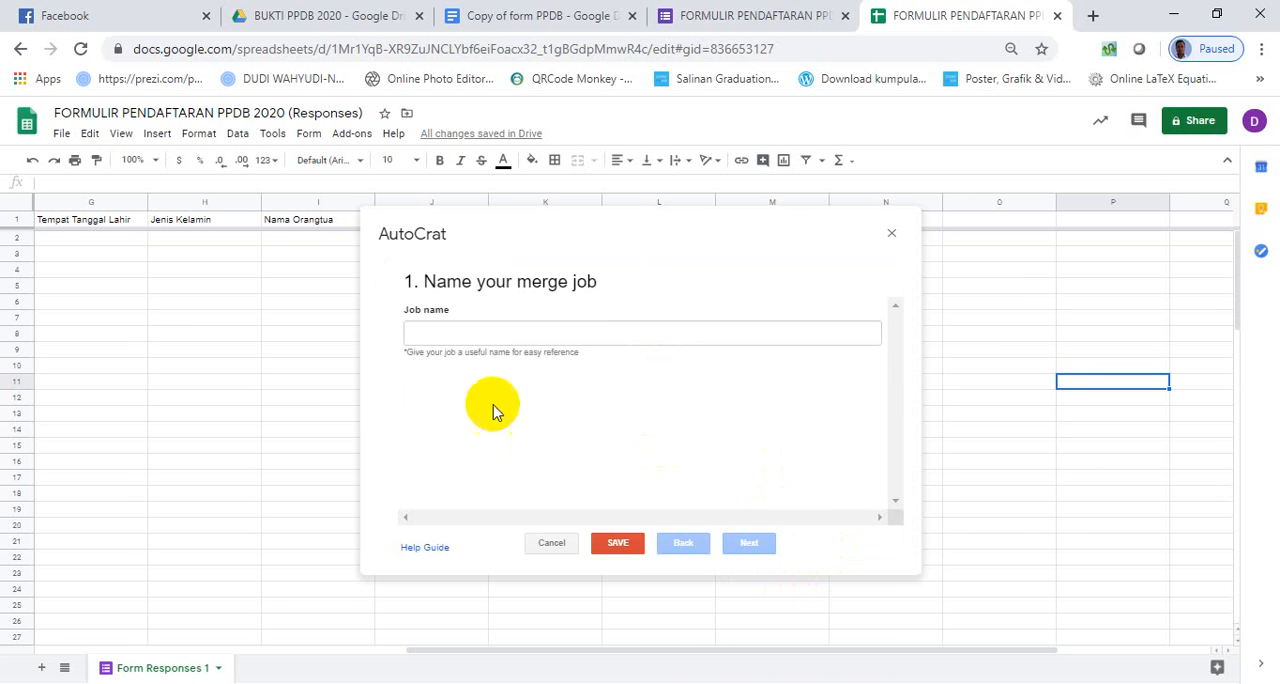
# - Name the merge job FORMULIR PPDB+FOTO and continue to the template choice
pyautogui.click(480, 335)
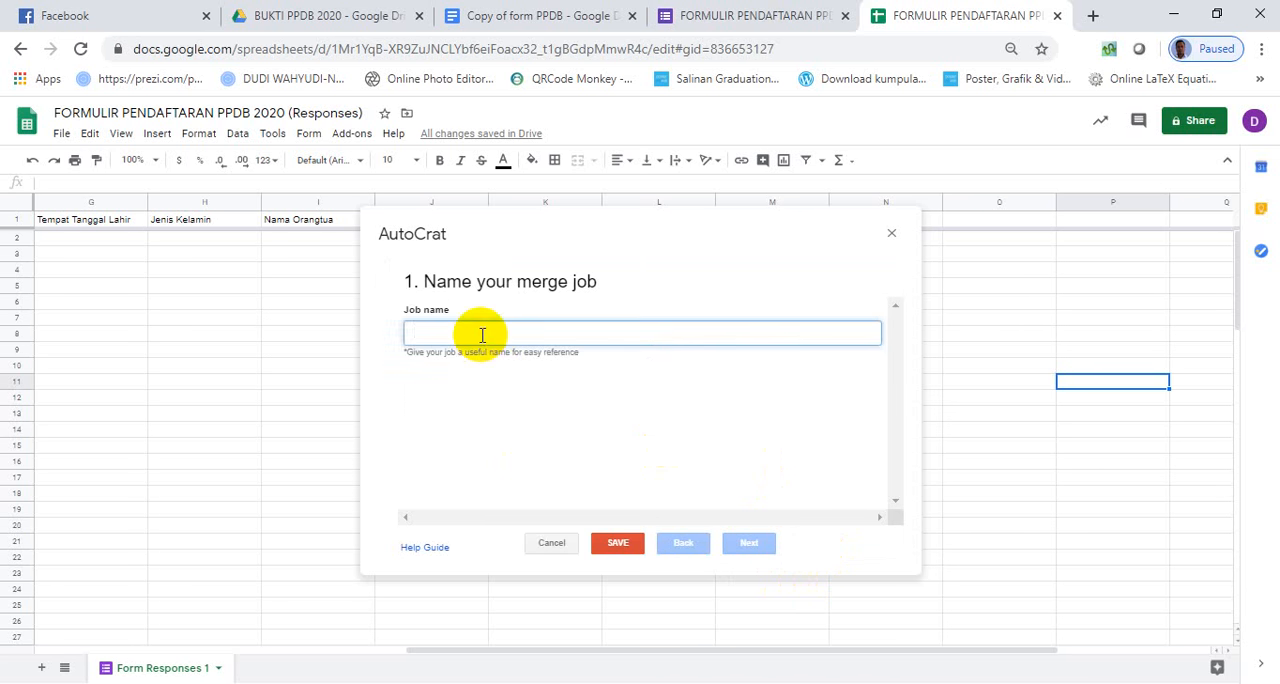
pyautogui.write('FORMULIR ')
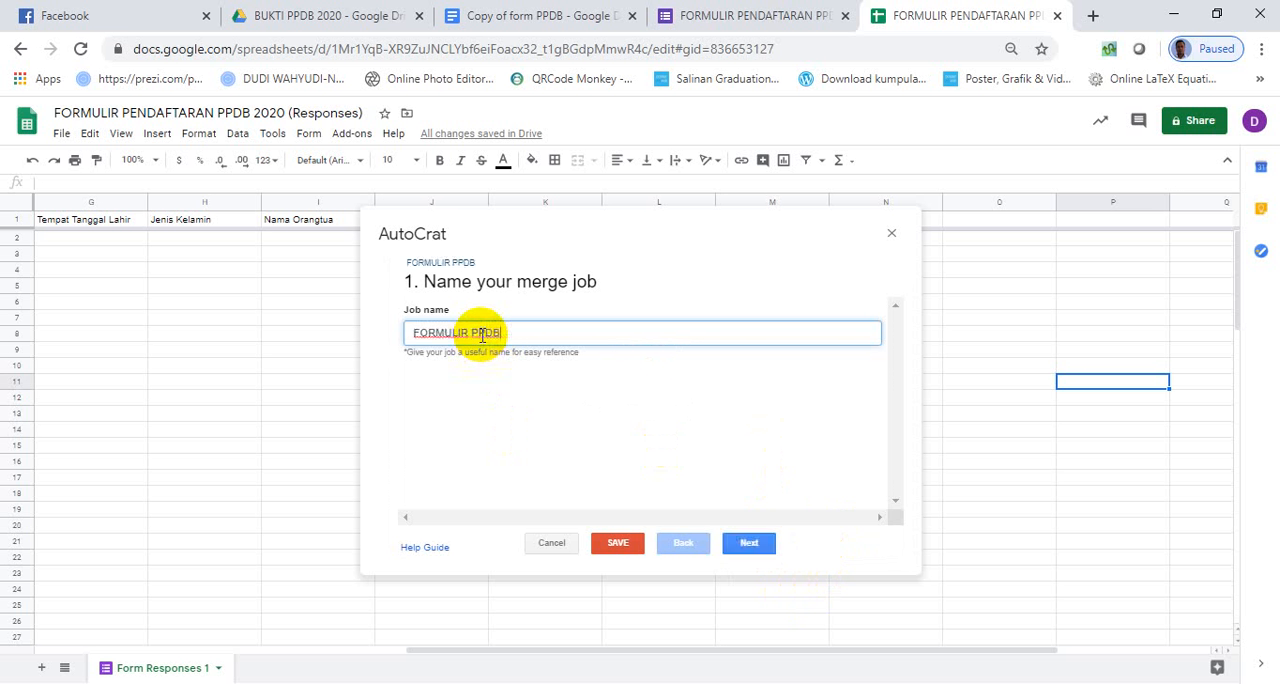
pyautogui.write('PPDB+FOTO')
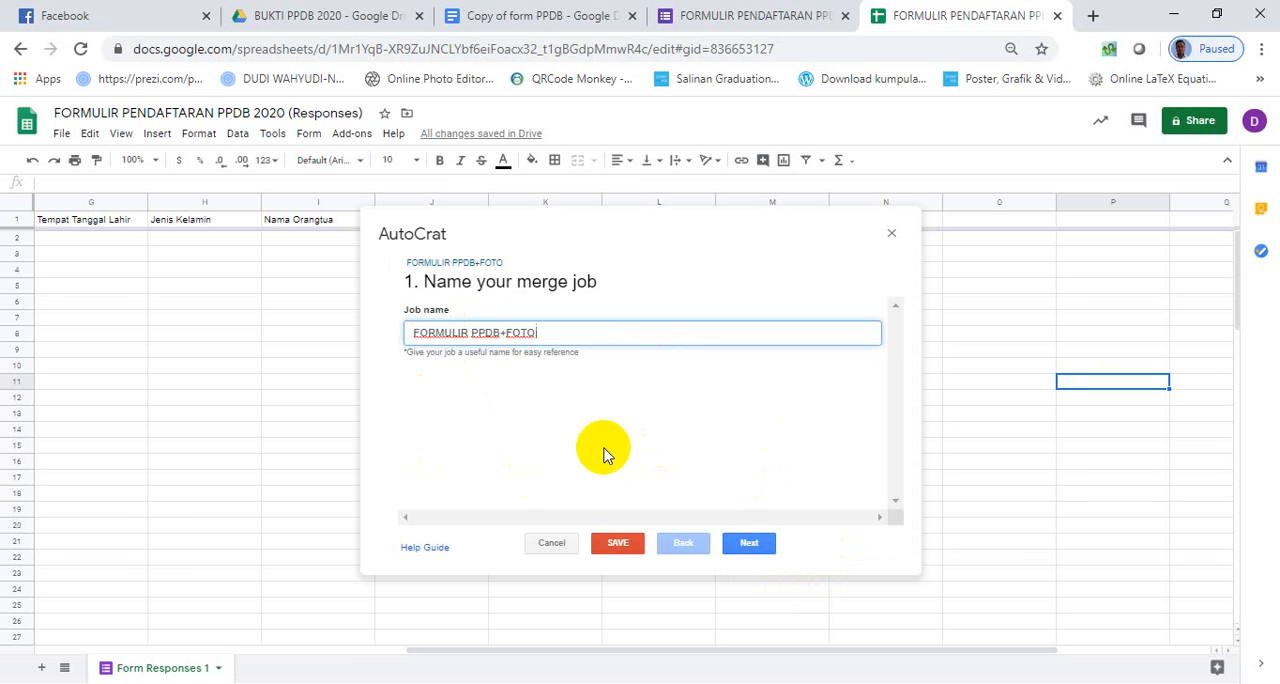
pyautogui.click(749, 542)
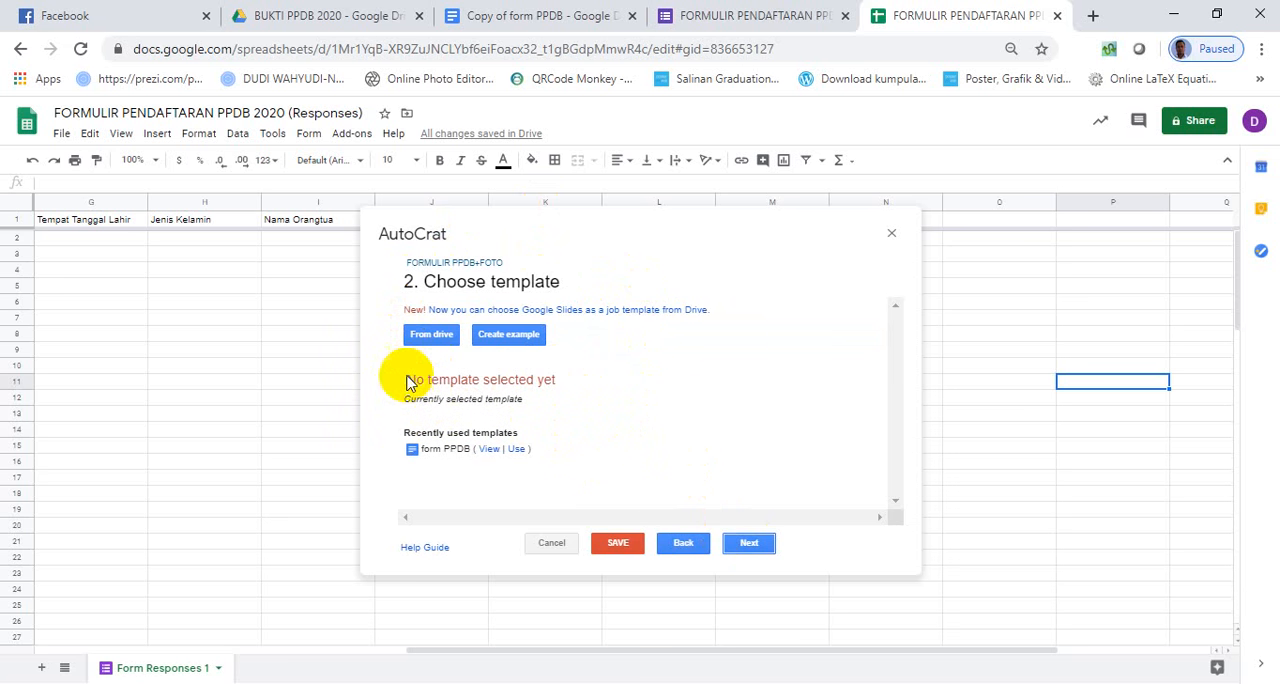
# - Choose the Copy of form PPDB document from Drive as the job's template and continue to the data mapping
pyautogui.click(430, 340)
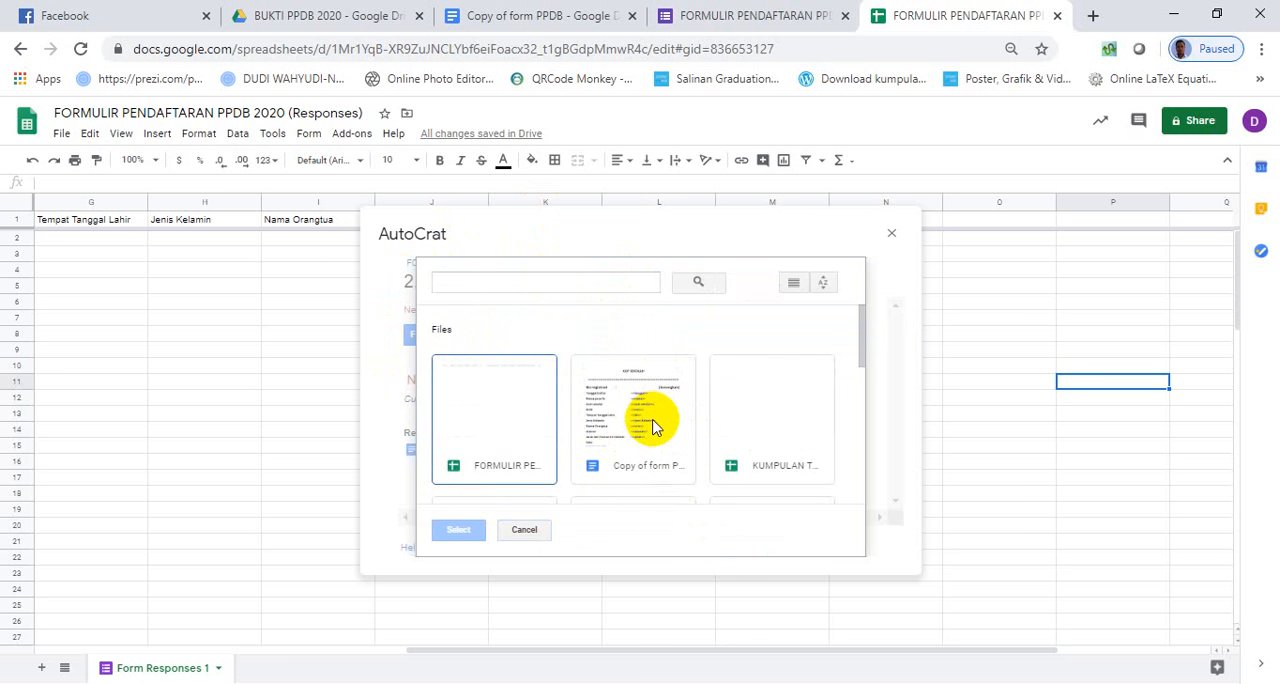
pyautogui.moveTo(861, 334)
pyautogui.mouseDown()
pyautogui.moveTo(862, 400)
pyautogui.moveTo(857, 338)
pyautogui.mouseUp()
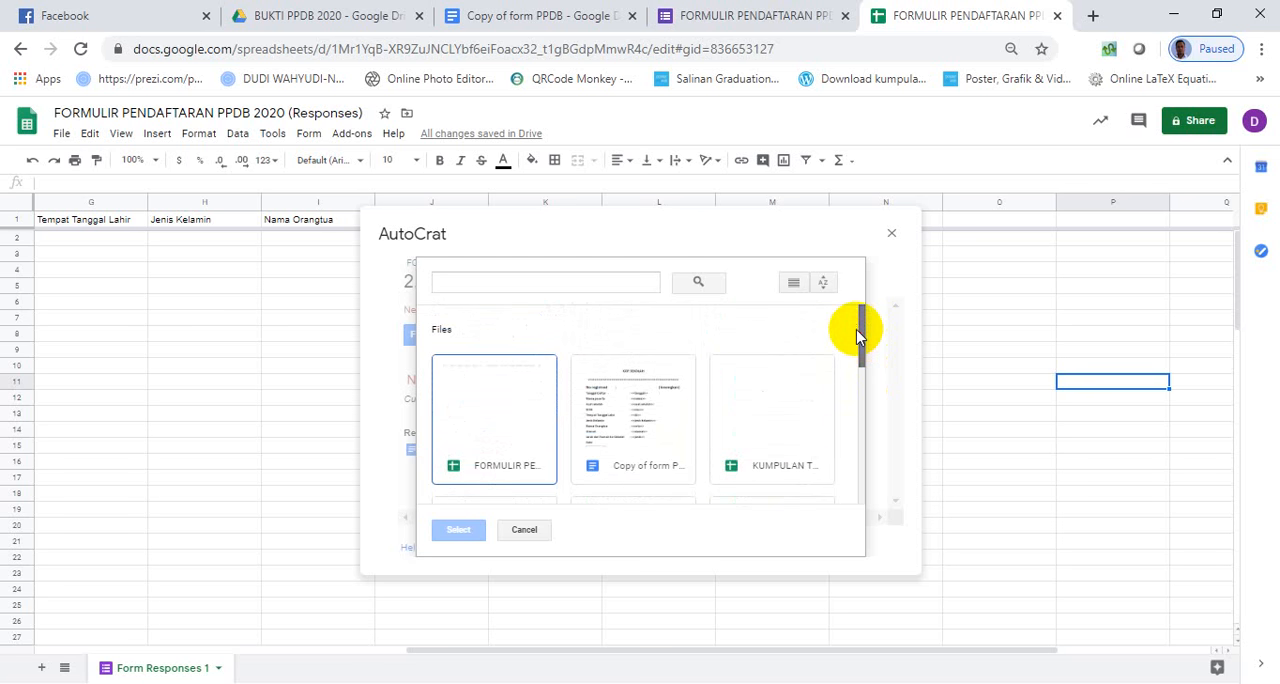
pyautogui.doubleClick(632, 430)
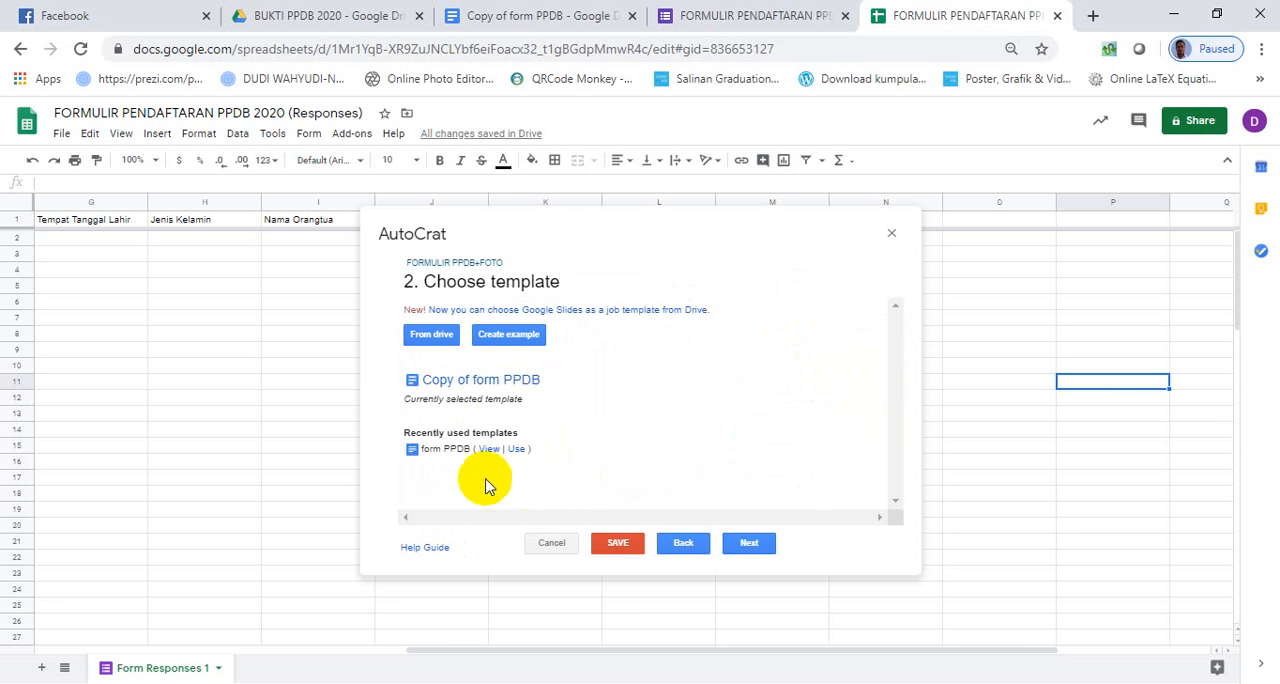
pyautogui.click(757, 545)
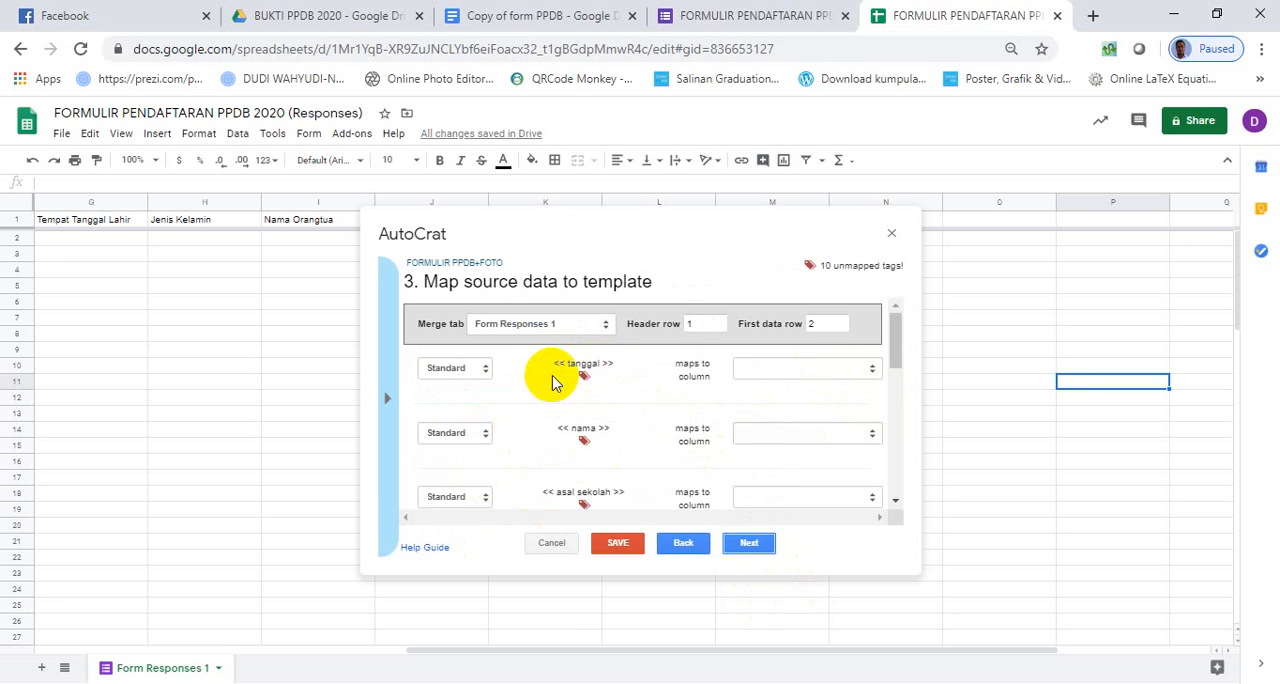
# - Map the tanggal tag to Hari dan Tanggal, nama to Nama Peserta, and asal sekolah to Asal Sekolah
pyautogui.click(838, 372)
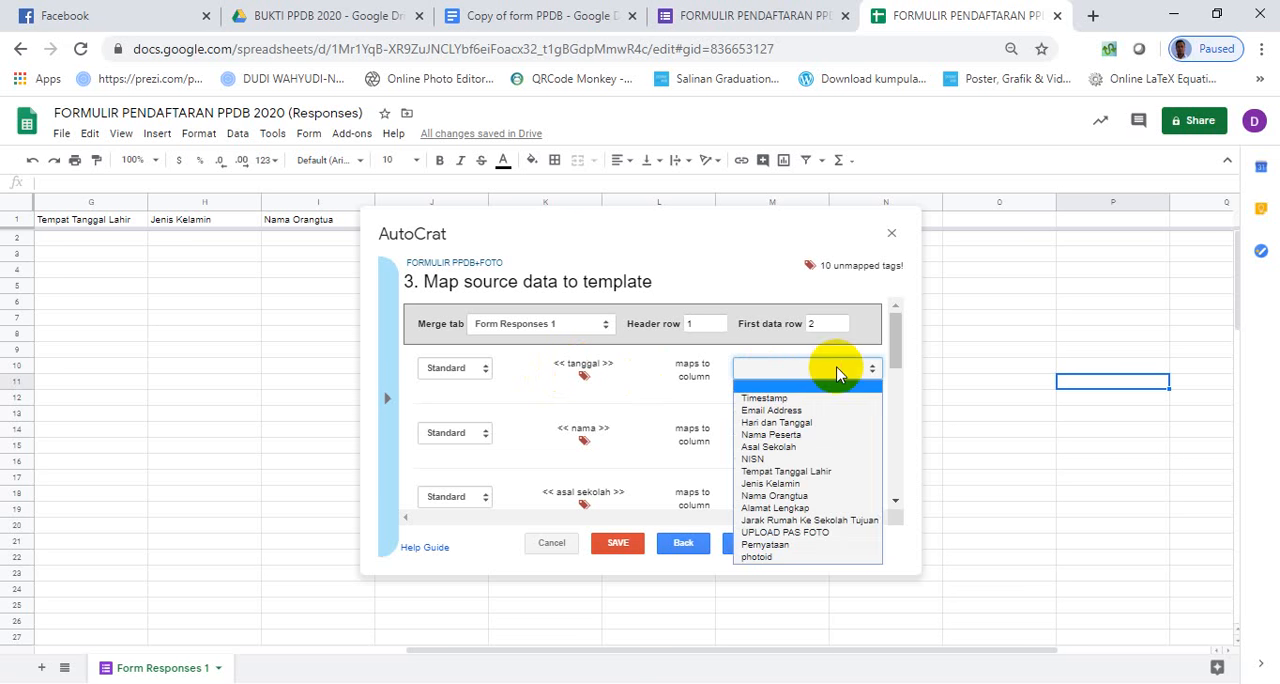
pyautogui.click(810, 423)
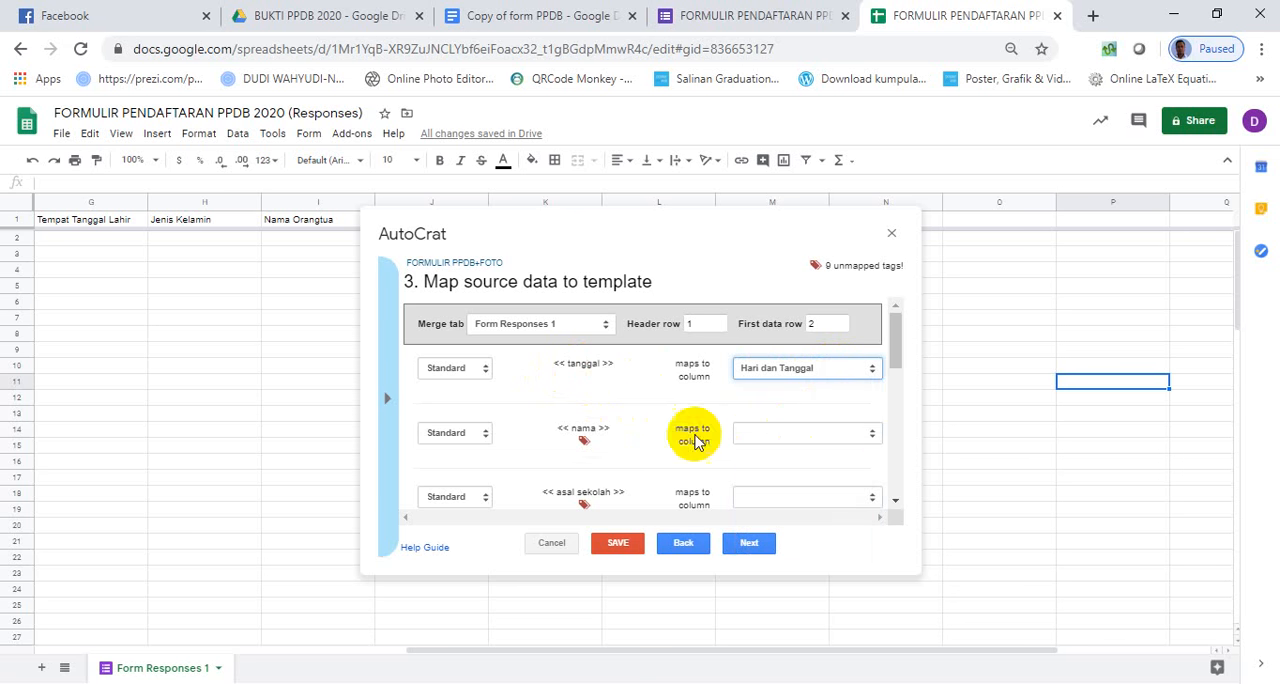
pyautogui.click(781, 438)
pyautogui.click(780, 498)
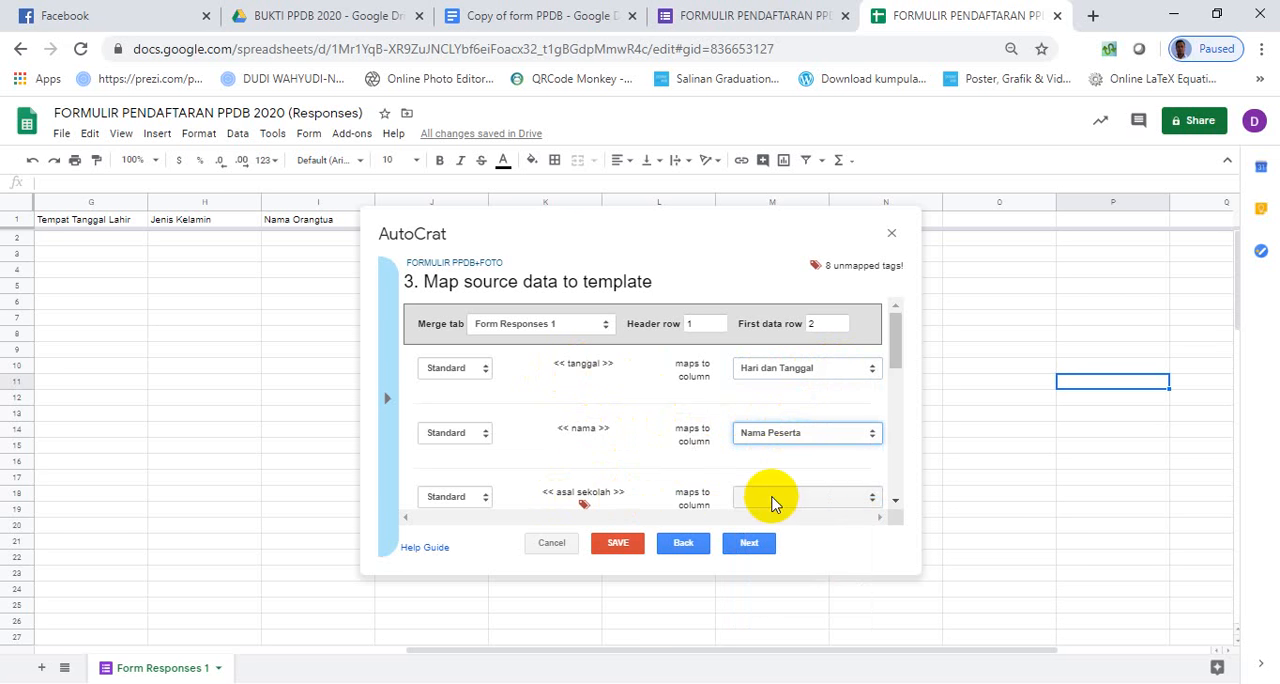
pyautogui.click(810, 497)
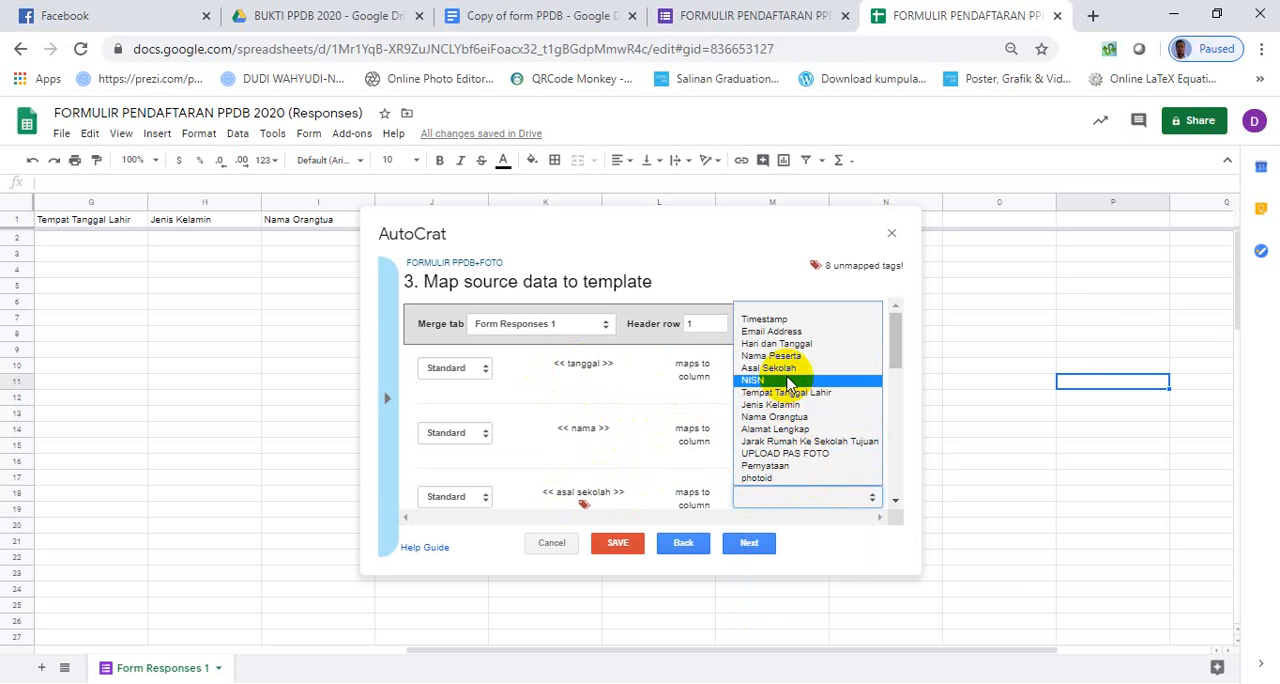
pyautogui.click(788, 378)
# - Map the nisn tag to the NISN column and the ttl tag to Tempat Tanggal Lahir
pyautogui.scroll(-2, 703, 490)
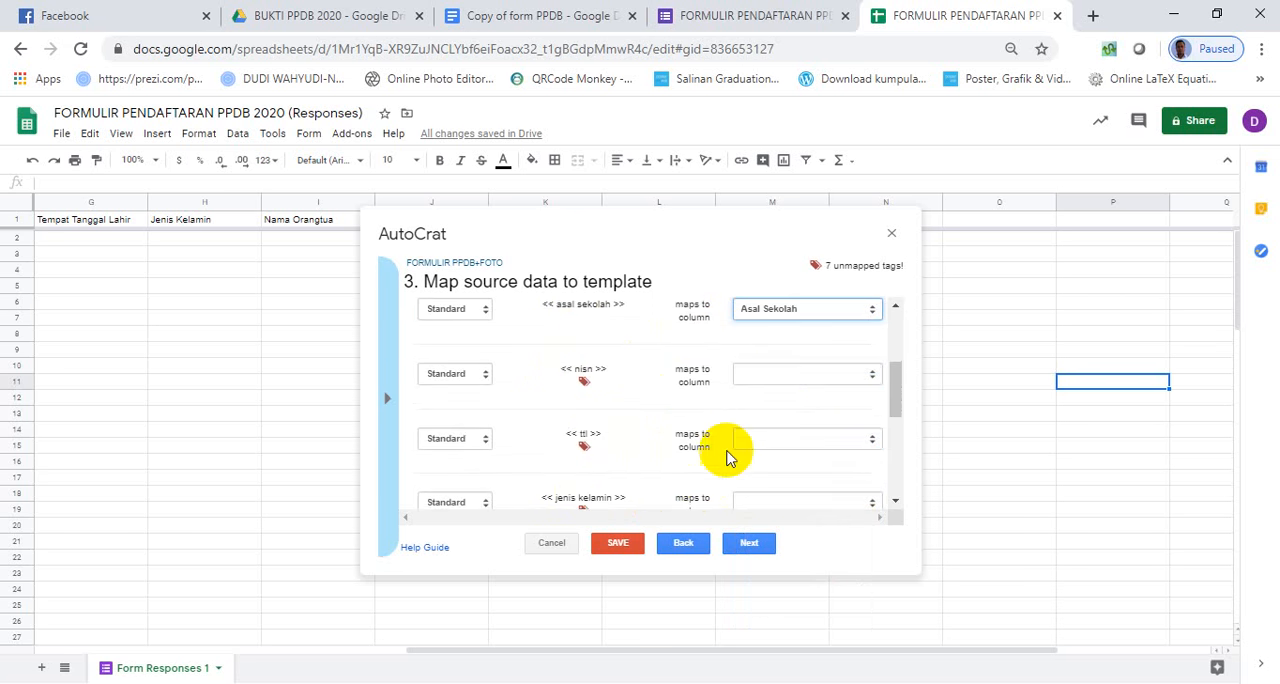
pyautogui.click(779, 383)
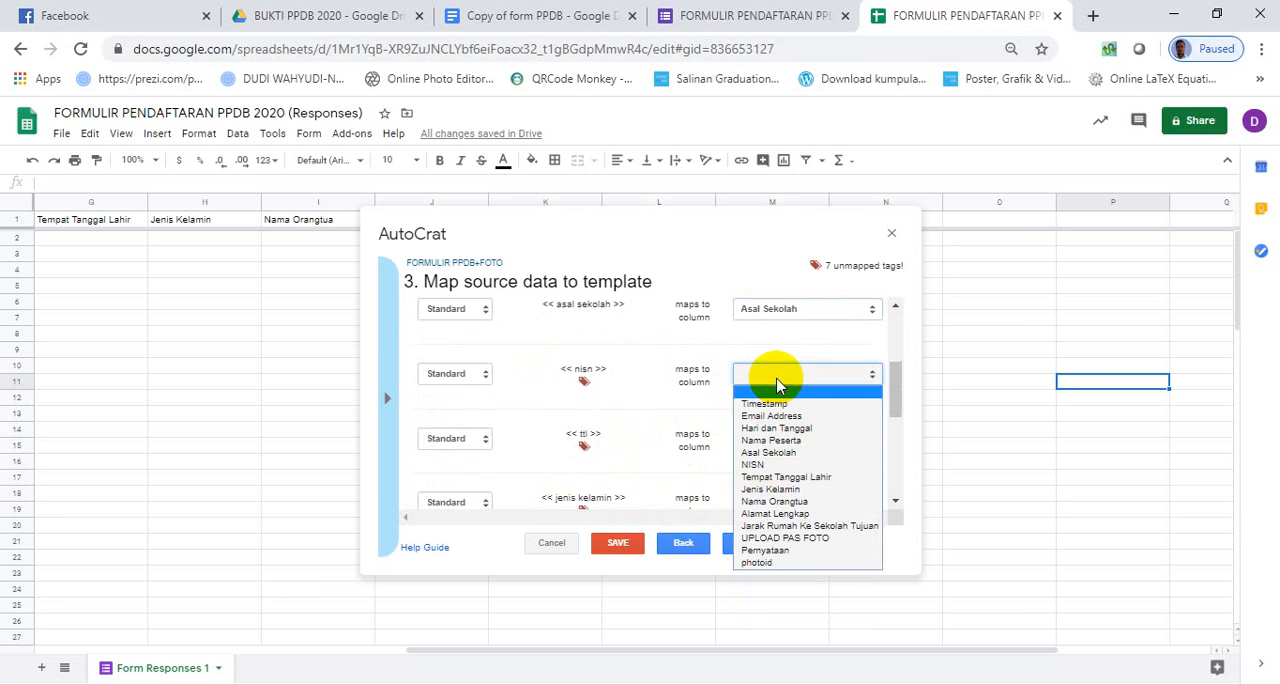
pyautogui.click(795, 456)
pyautogui.click(783, 444)
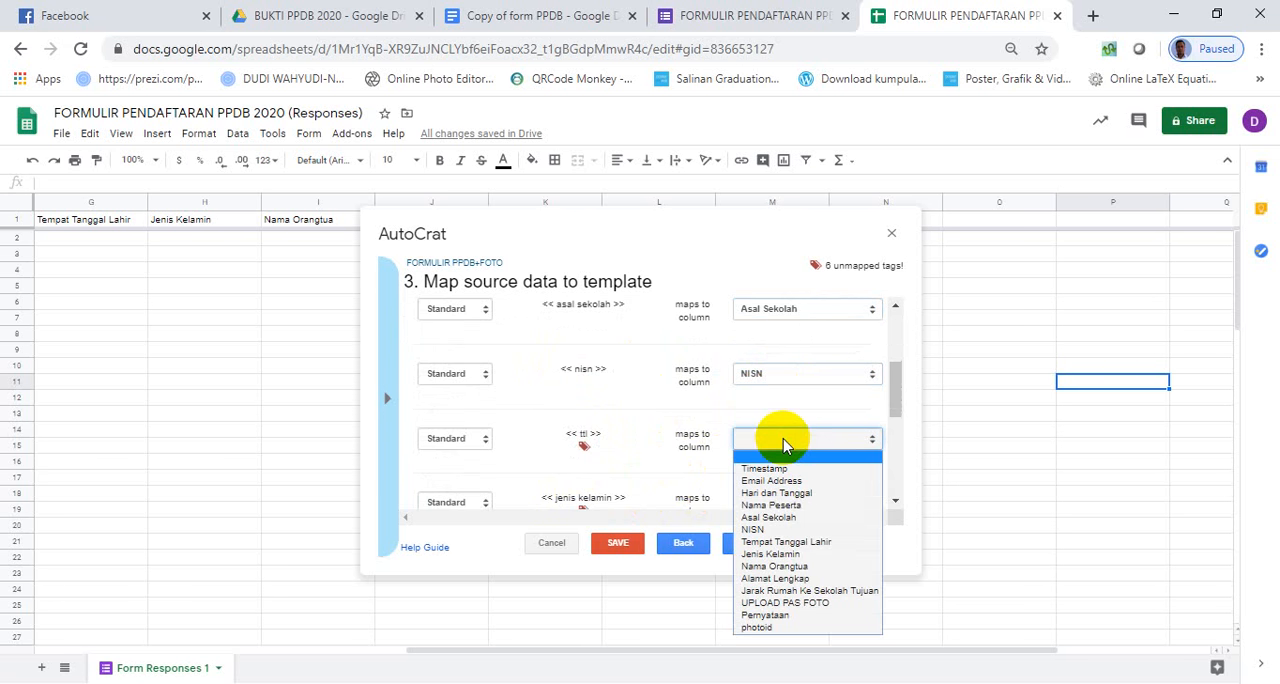
pyautogui.click(800, 541)
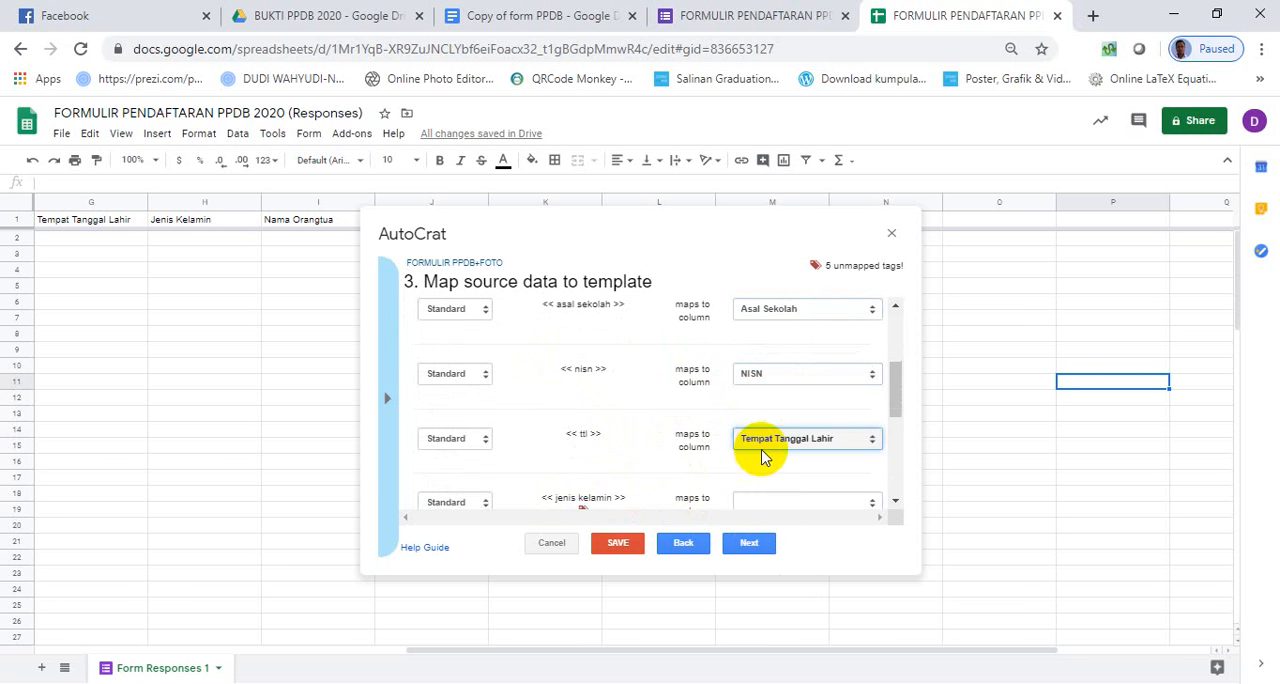
# - Map the jenis kelamin tag to the Jenis Kelamin column and the ortu tag to Nama Orangtua
pyautogui.scroll(-1, 763, 454)
pyautogui.click(780, 408)
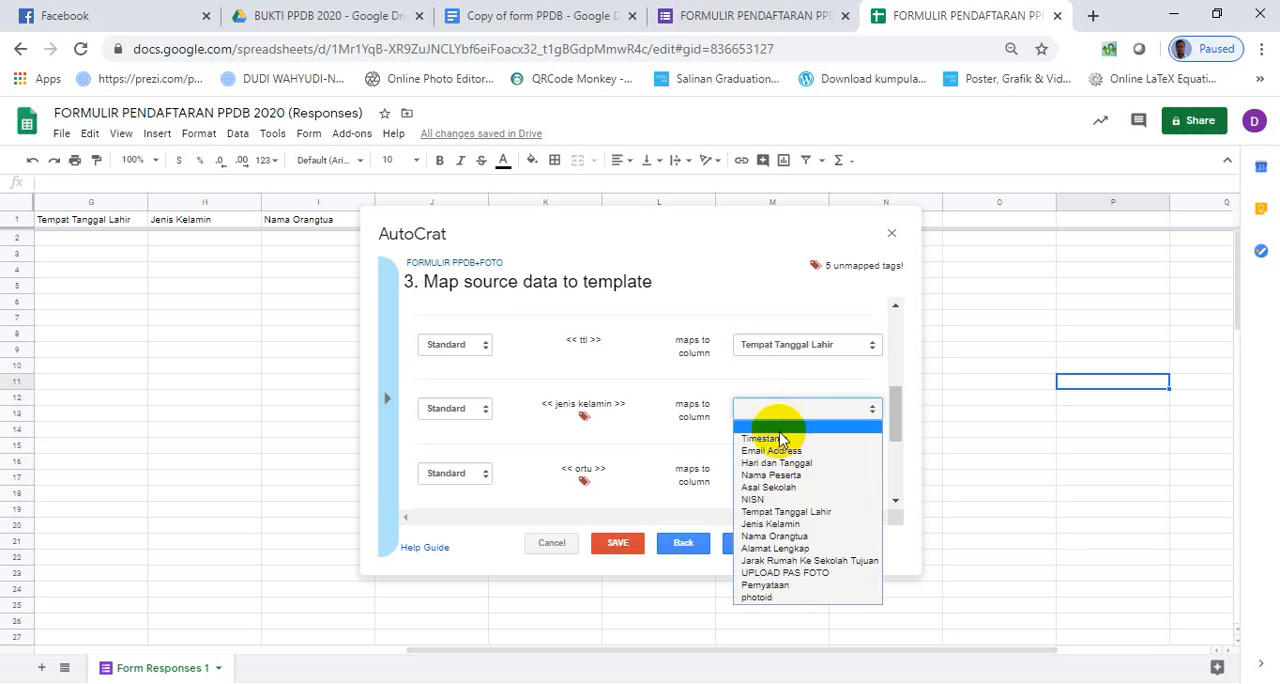
pyautogui.click(797, 525)
pyautogui.click(776, 475)
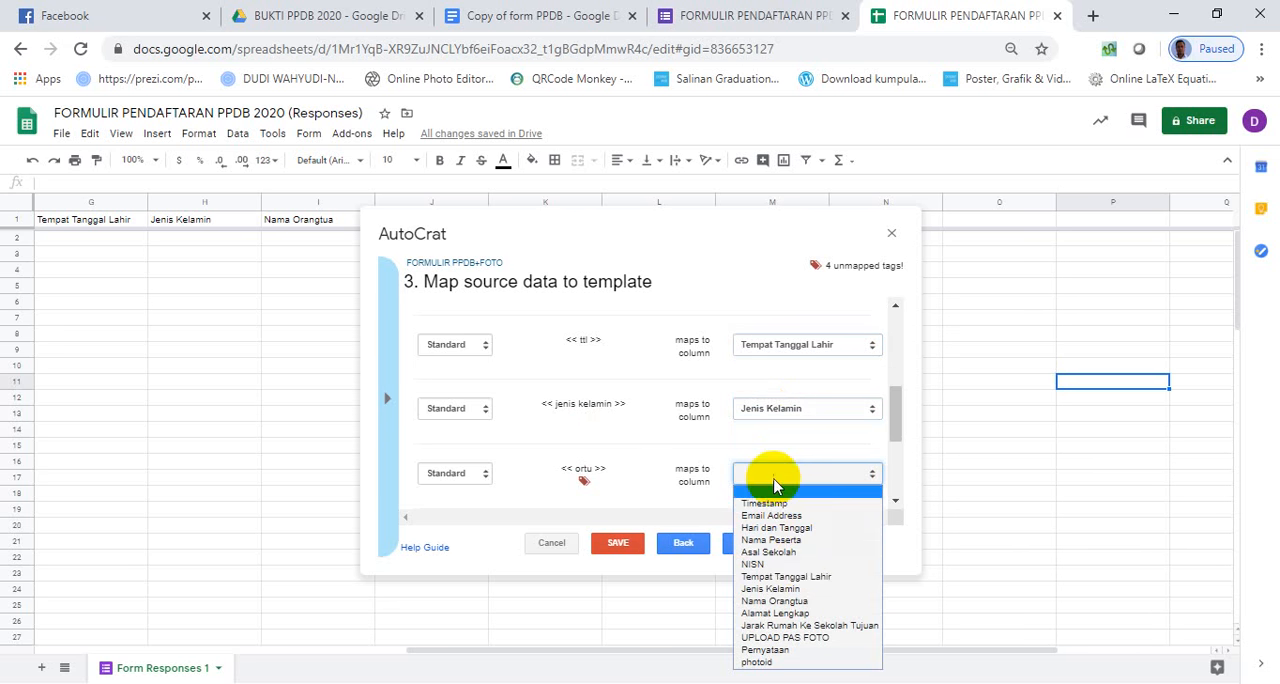
pyautogui.click(790, 600)
# - Map the alamat tag to Alamat Lengkap and the jarak tag to Jarak Rumah Ke Sekolah Tujuan
pyautogui.scroll(-2, 740, 449)
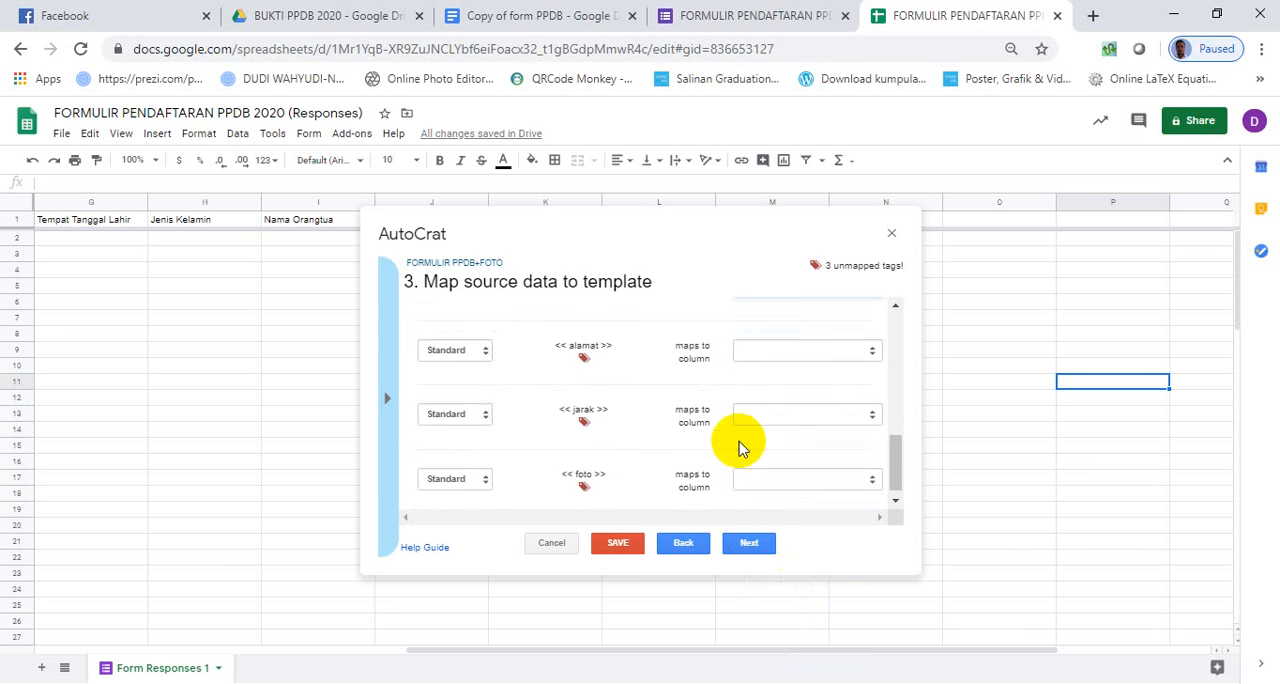
pyautogui.click(777, 352)
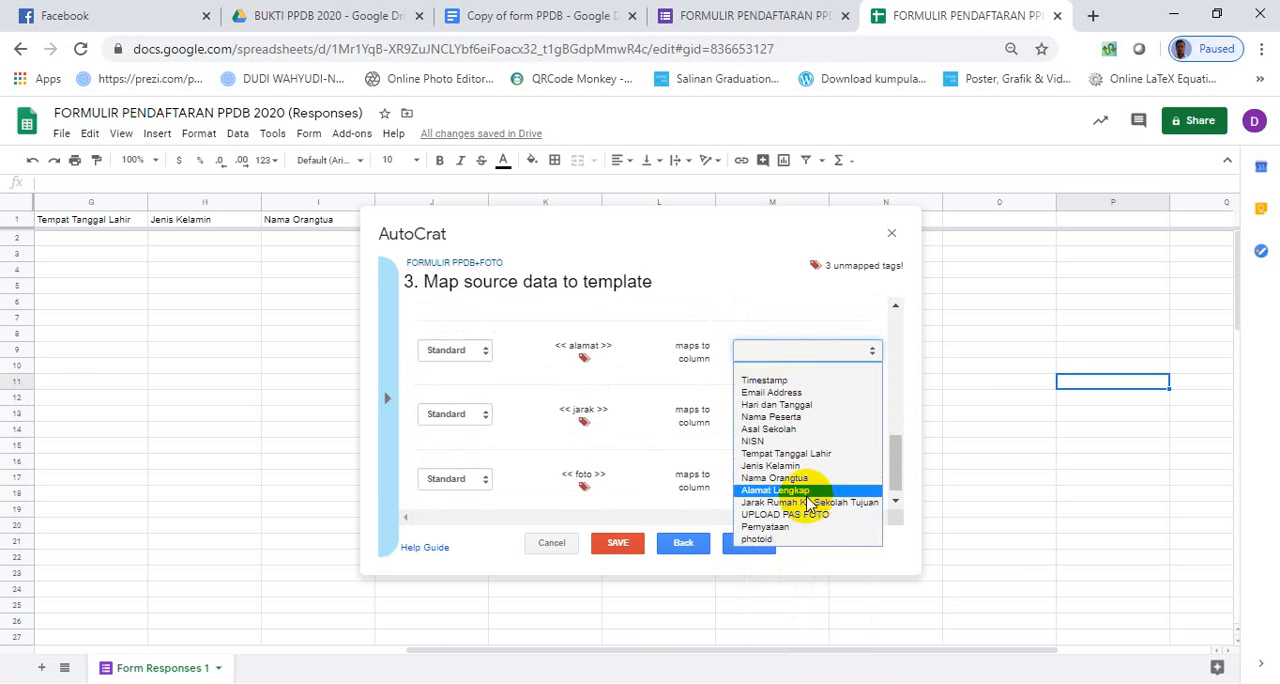
pyautogui.click(806, 492)
pyautogui.click(778, 418)
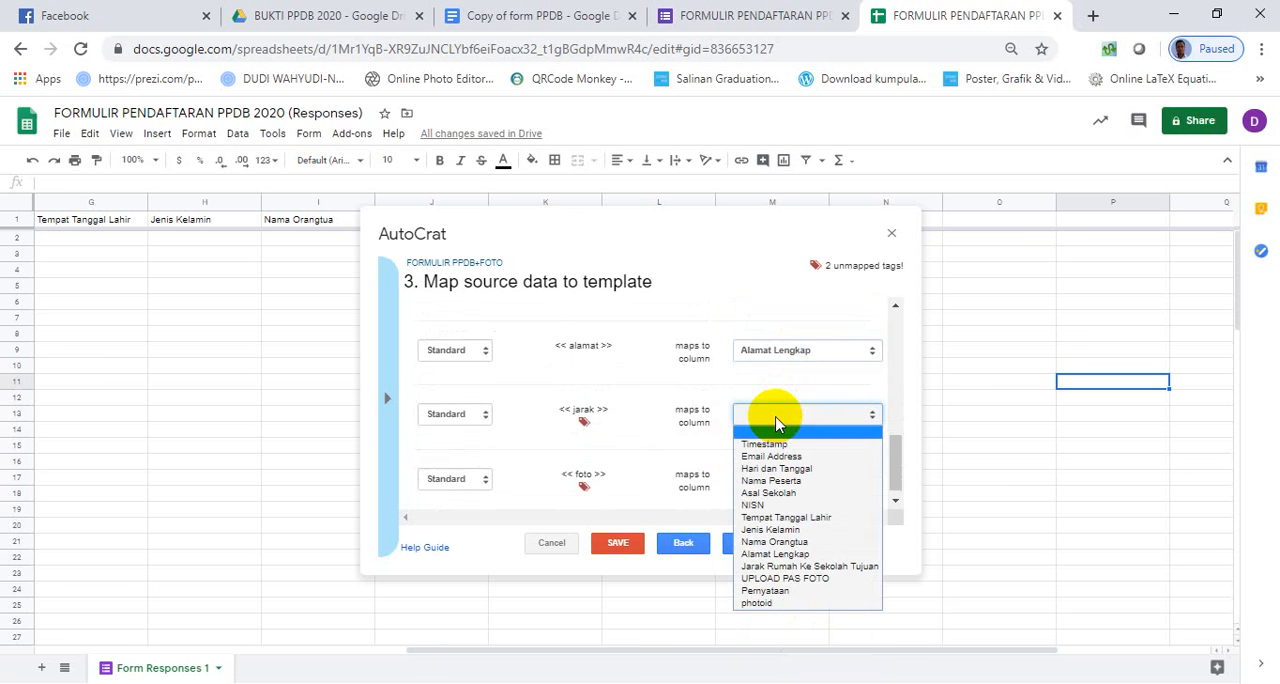
pyautogui.click(855, 566)
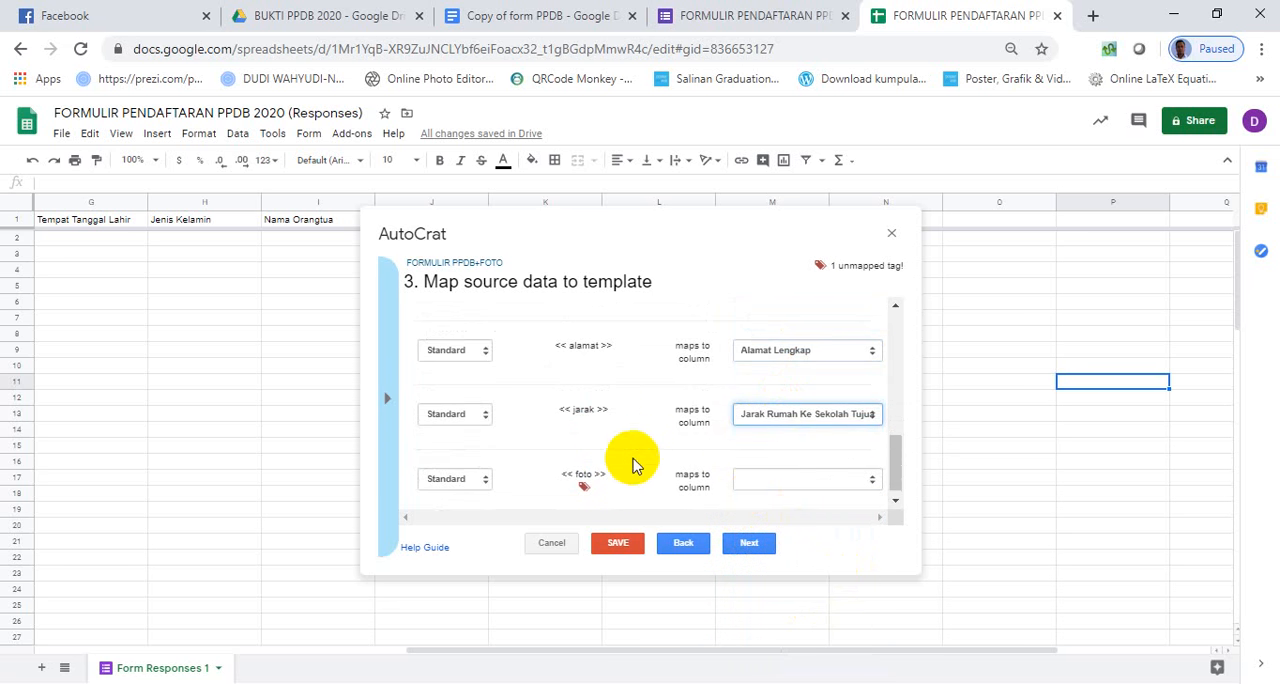
# - Set the foto tag's type to Image and map its image URL to the photoid column
pyautogui.click(795, 472)
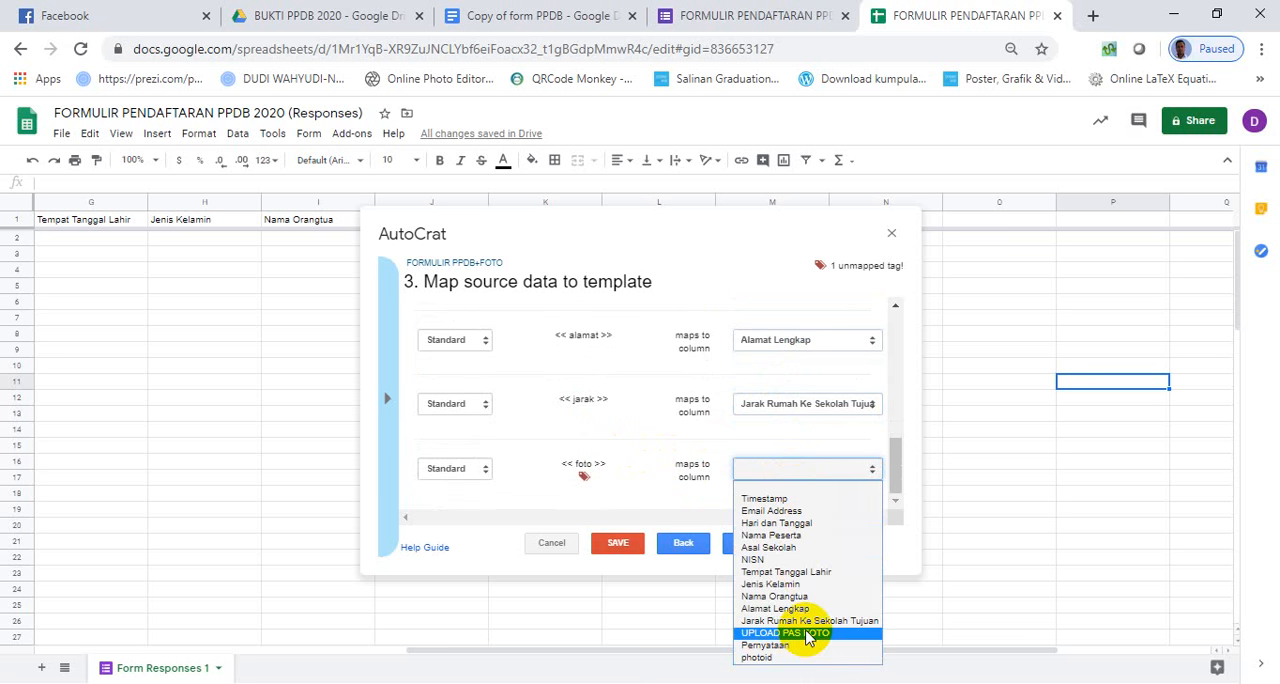
pyautogui.click(724, 446)
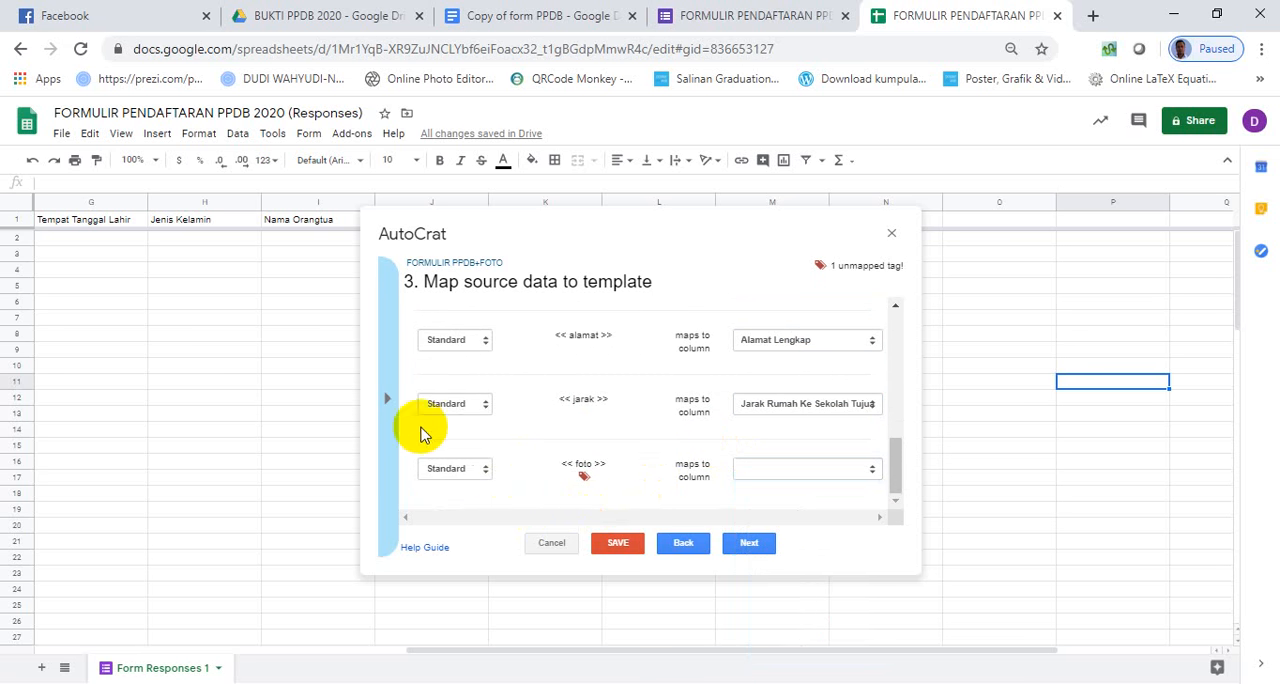
pyautogui.click(485, 470)
pyautogui.click(470, 511)
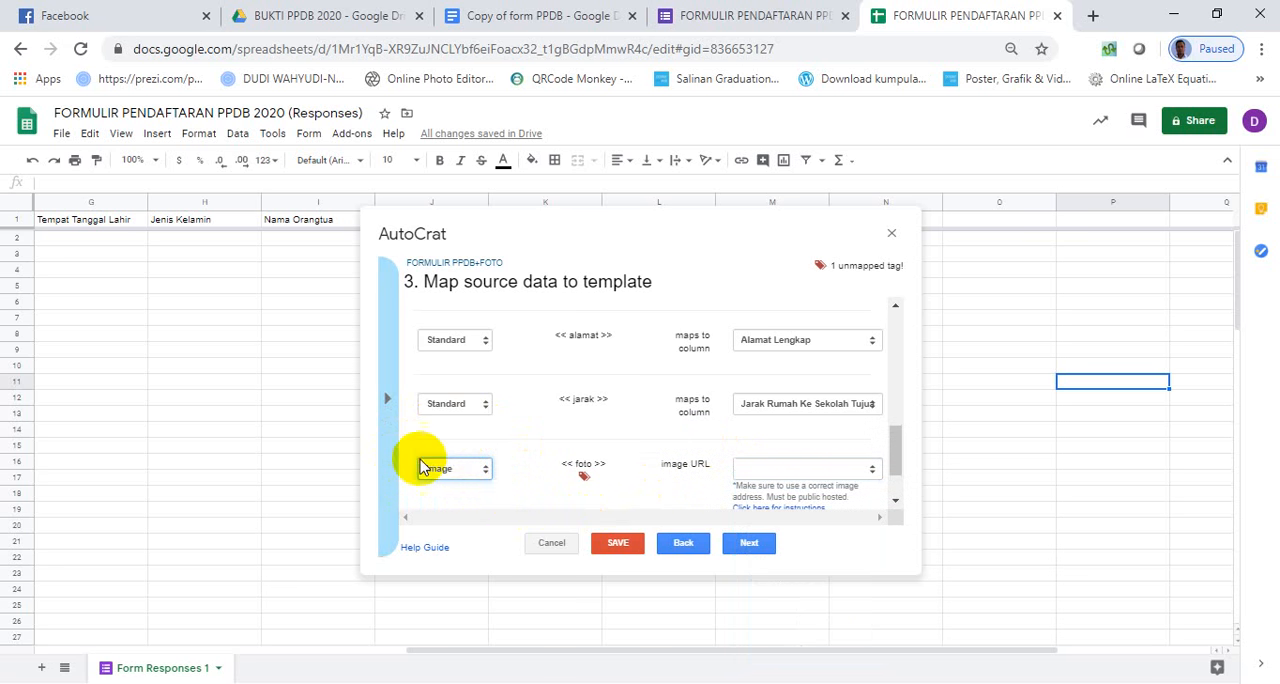
pyautogui.click(869, 471)
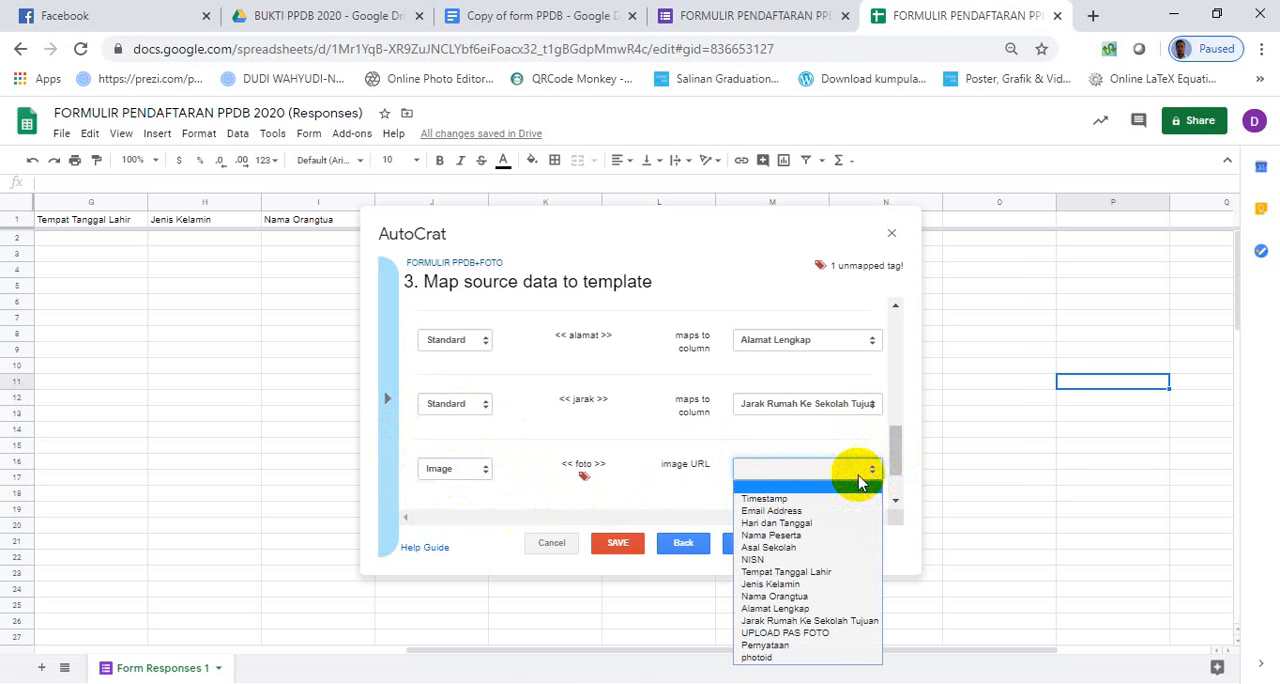
pyautogui.click(812, 658)
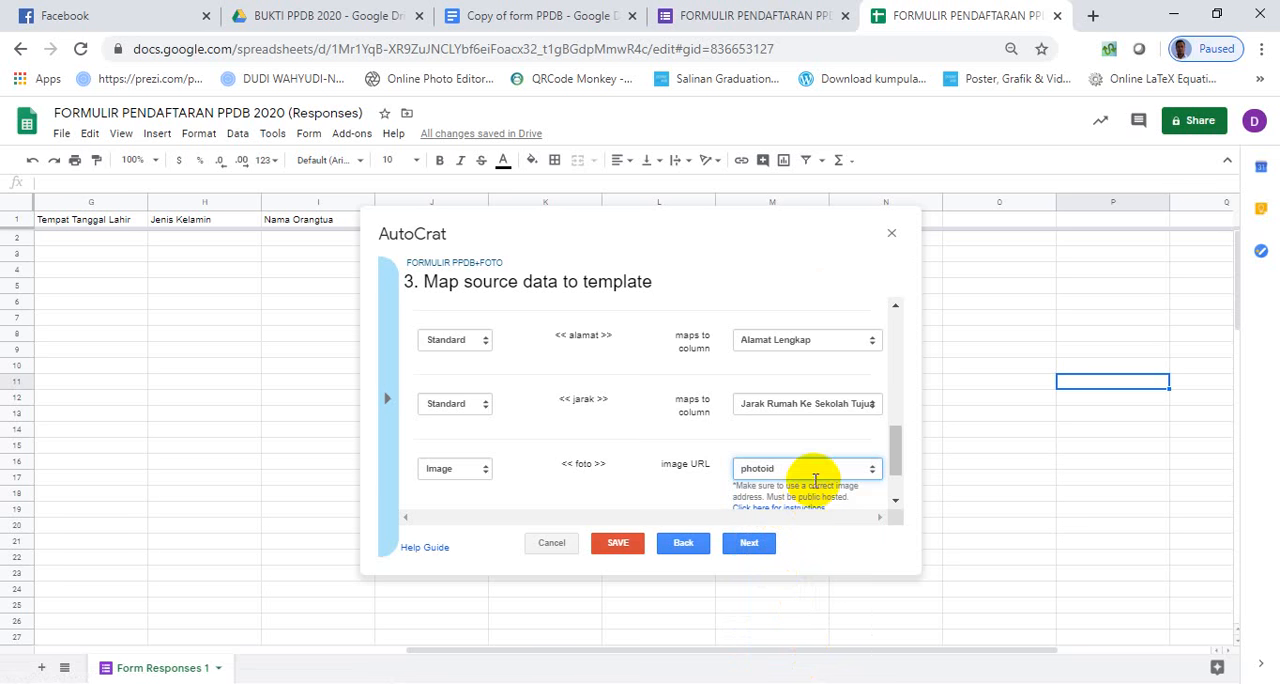
pyautogui.moveTo(810, 233); pyautogui.dragTo(565, 274)
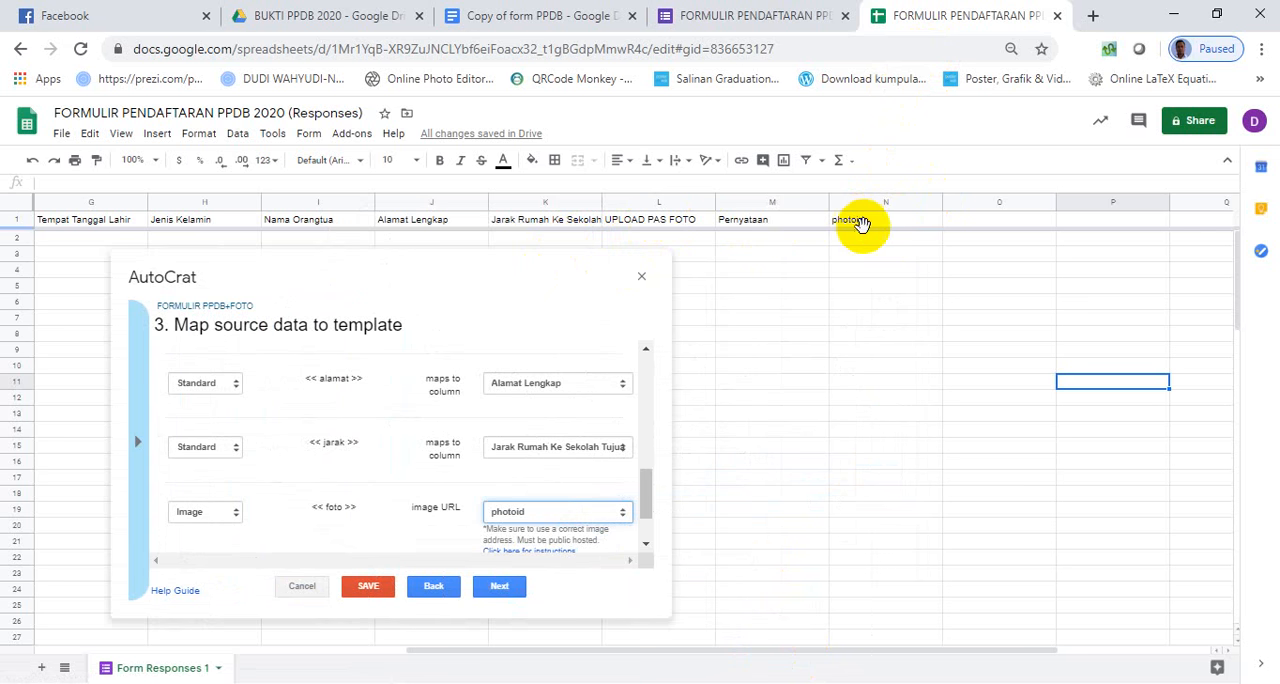
pyautogui.click(563, 279)
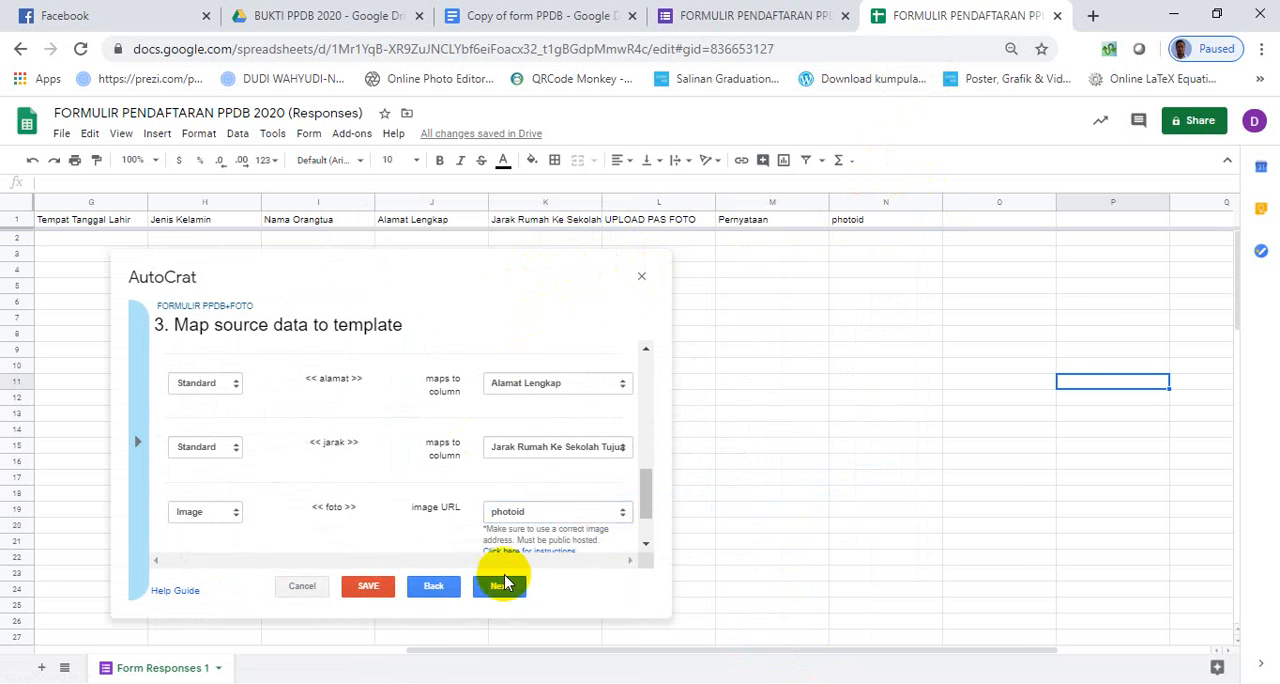
# - Set the foto image width to 120 and height to 140, and continue to the file settings
pyautogui.moveTo(646, 500); pyautogui.dragTo(642, 556)
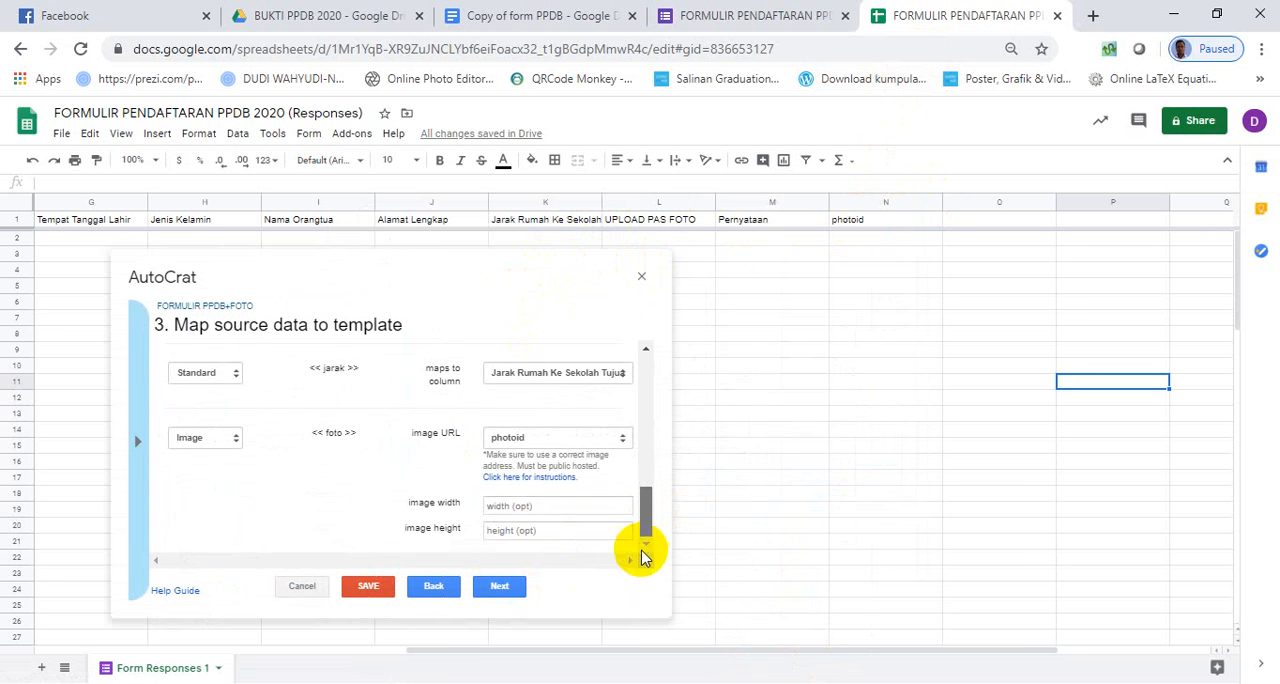
pyautogui.click(537, 508)
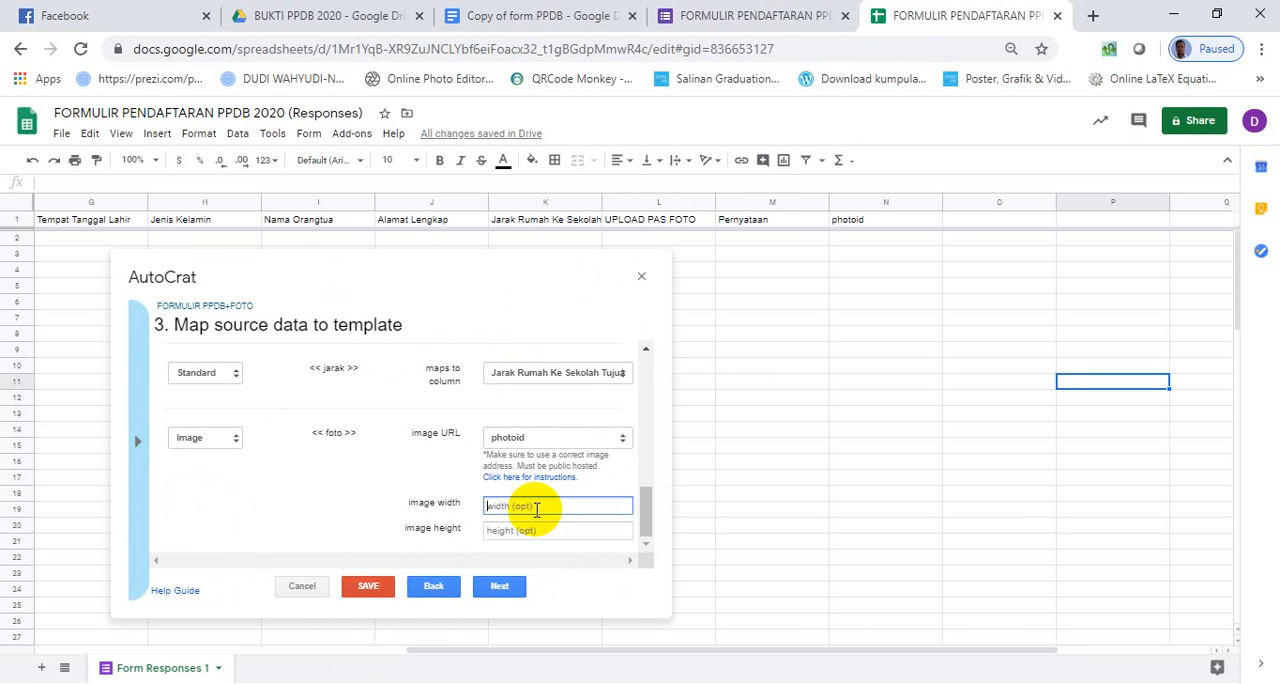
pyautogui.write('120')
pyautogui.click(541, 528)
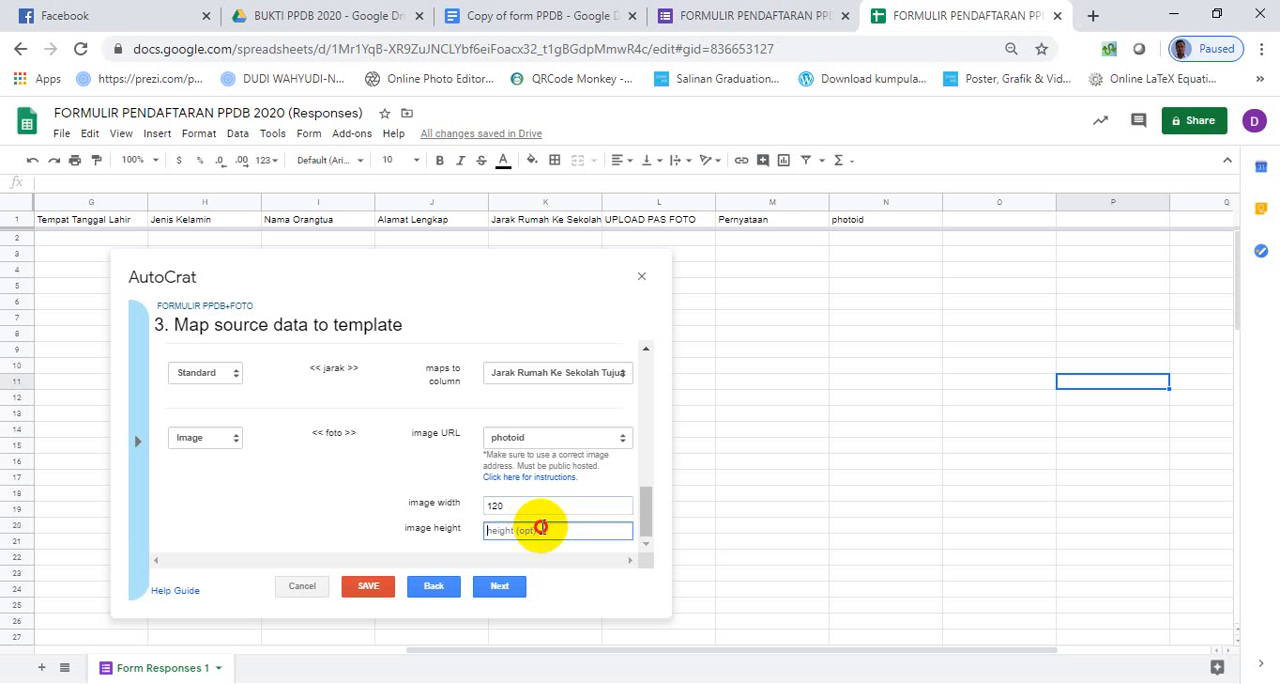
pyautogui.write('140')
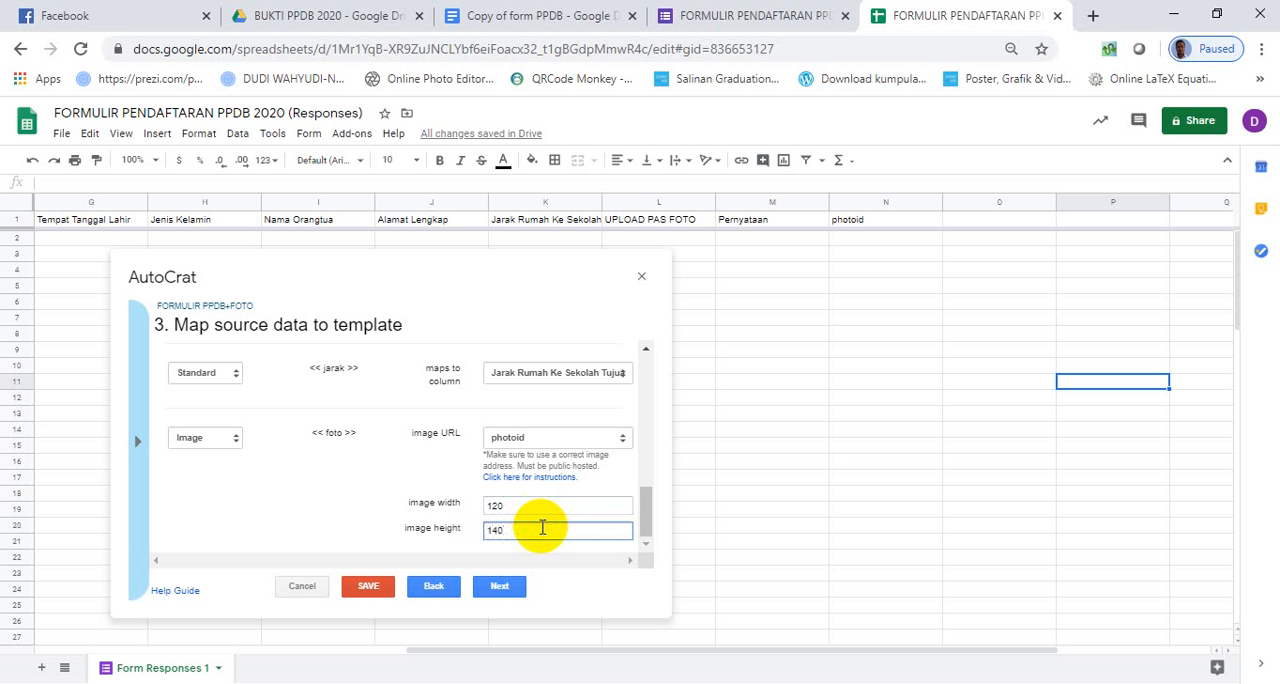
pyautogui.click(500, 587)
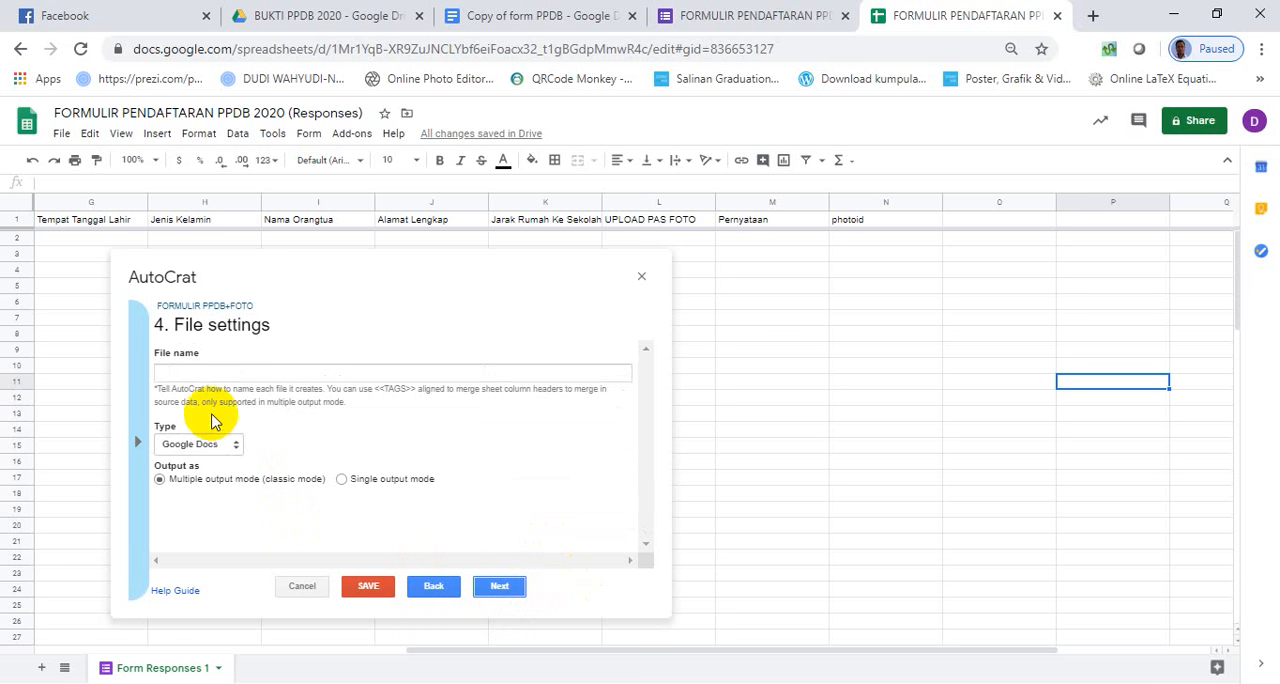
# - Name the output files "Bukti daftar PPDB <<Nama Peserta>>", copying the tag name from the sheet's column header
pyautogui.click(208, 378)
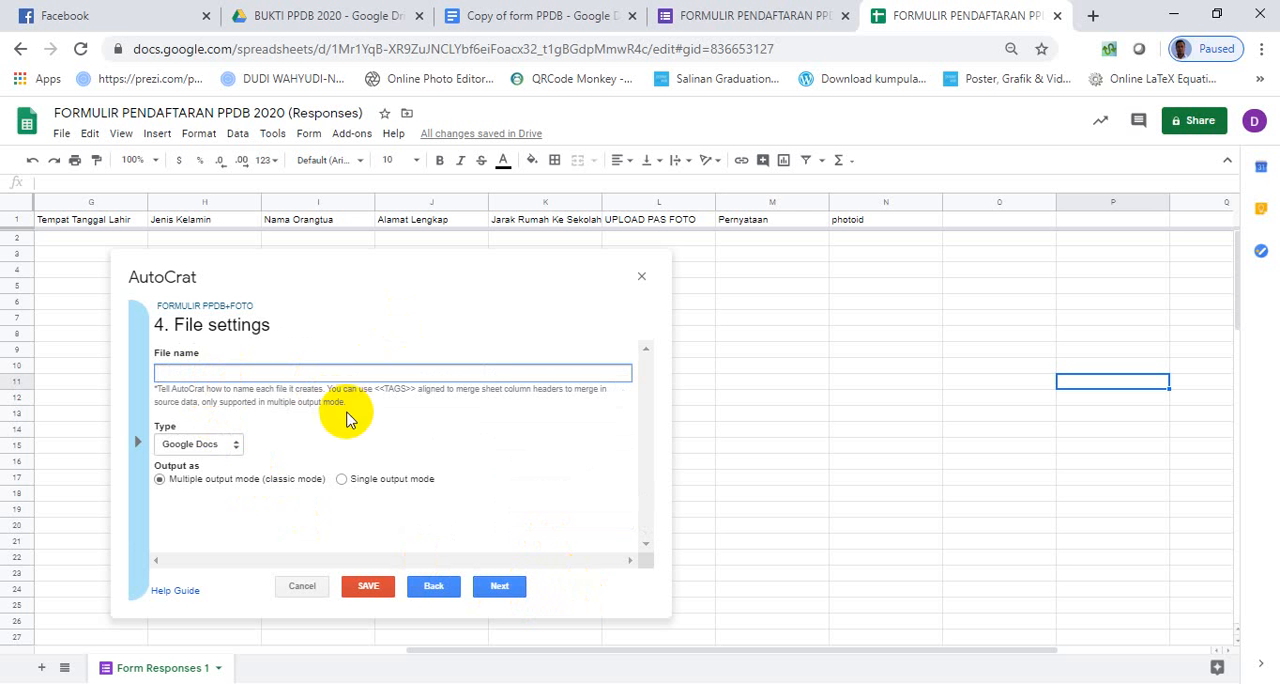
pyautogui.write('8U')
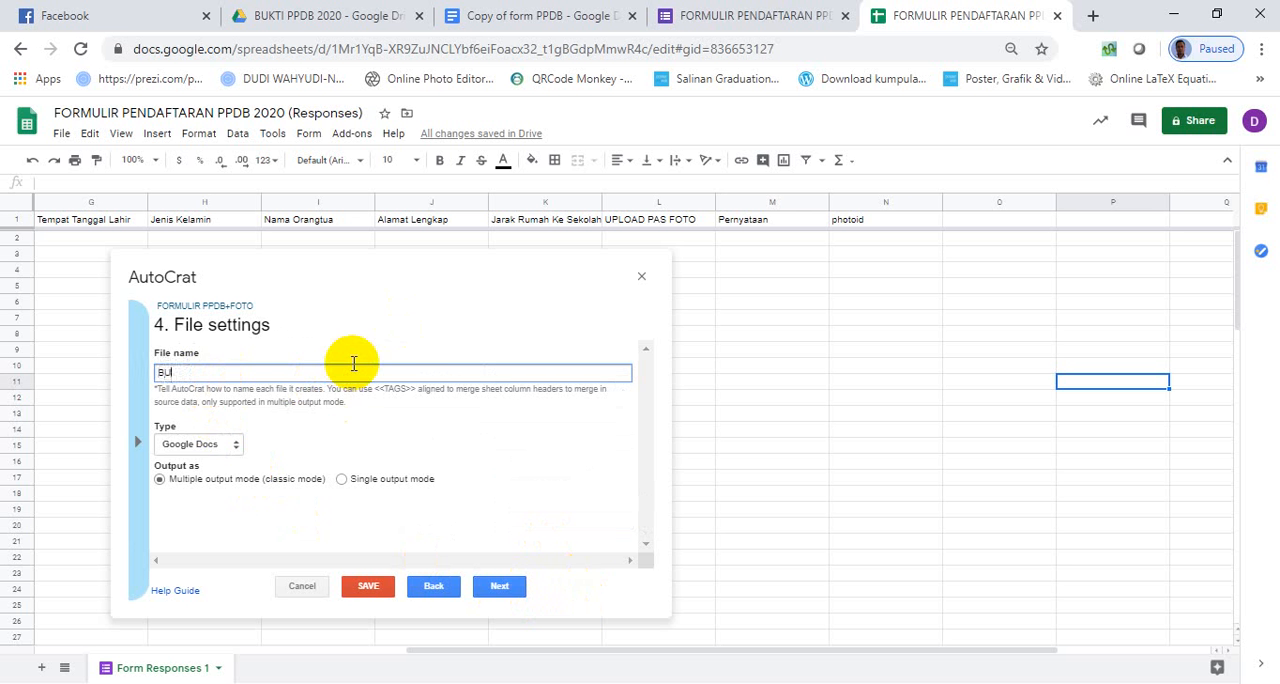
pyautogui.press('BackSpace')
pyautogui.write('ukti daftar PPDB')
pyautogui.write('<<')
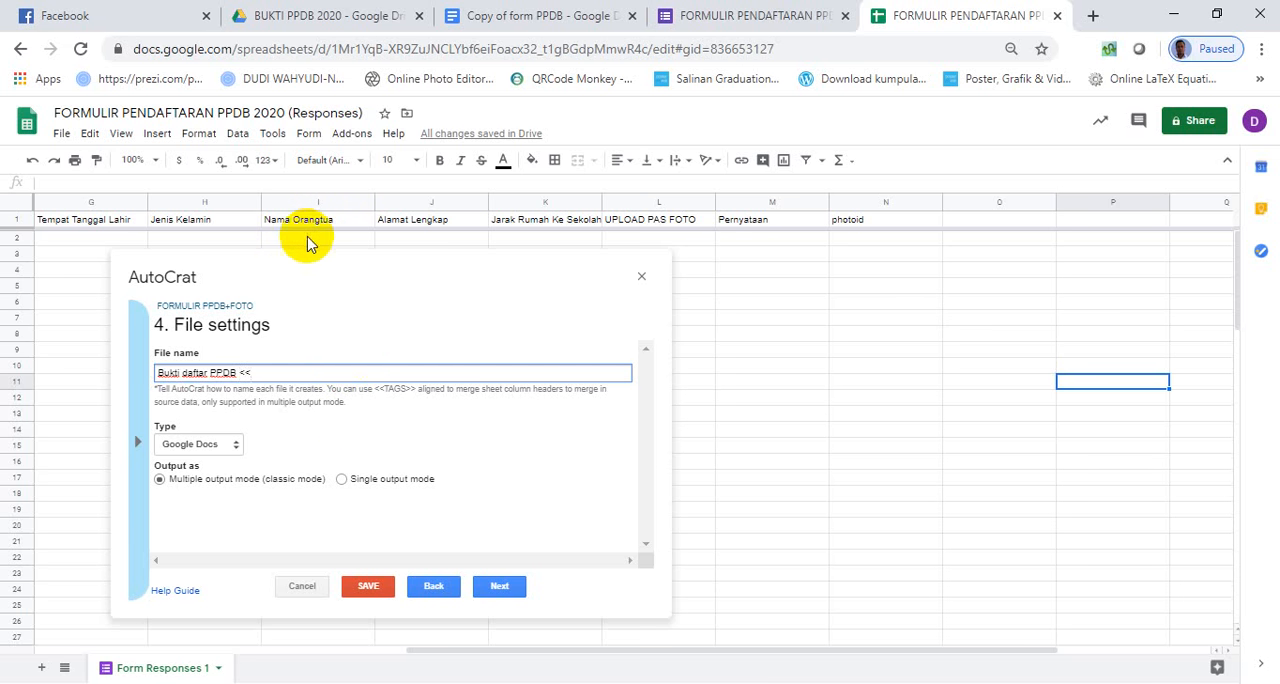
pyautogui.moveTo(556, 655); pyautogui.dragTo(325, 657)
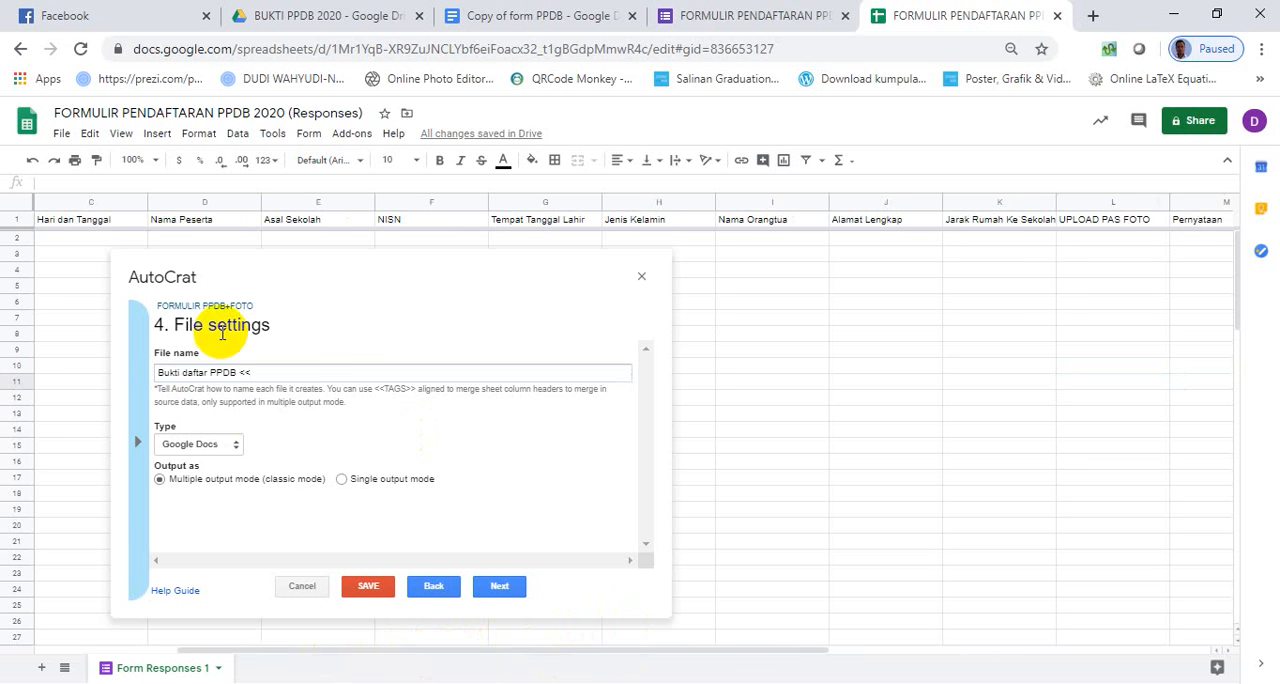
pyautogui.click(196, 224)
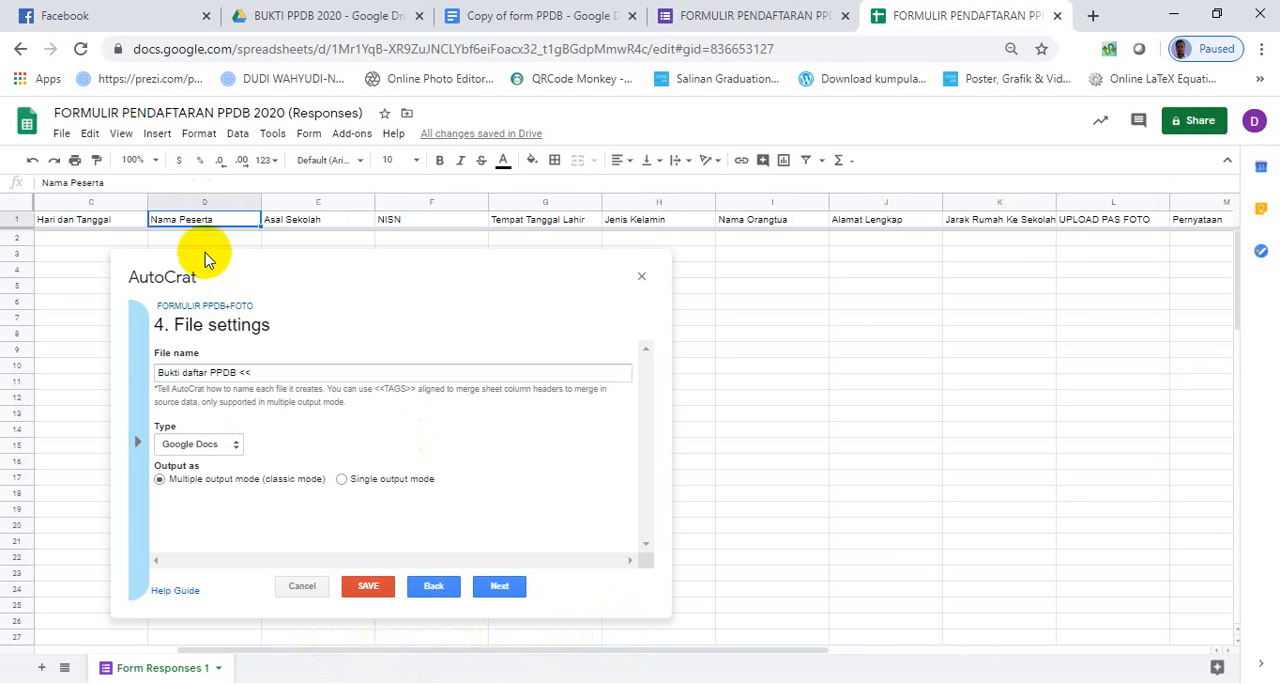
pyautogui.moveTo(106, 183); pyautogui.dragTo(40, 187)
pyautogui.hotkey('ctrl', 'c')
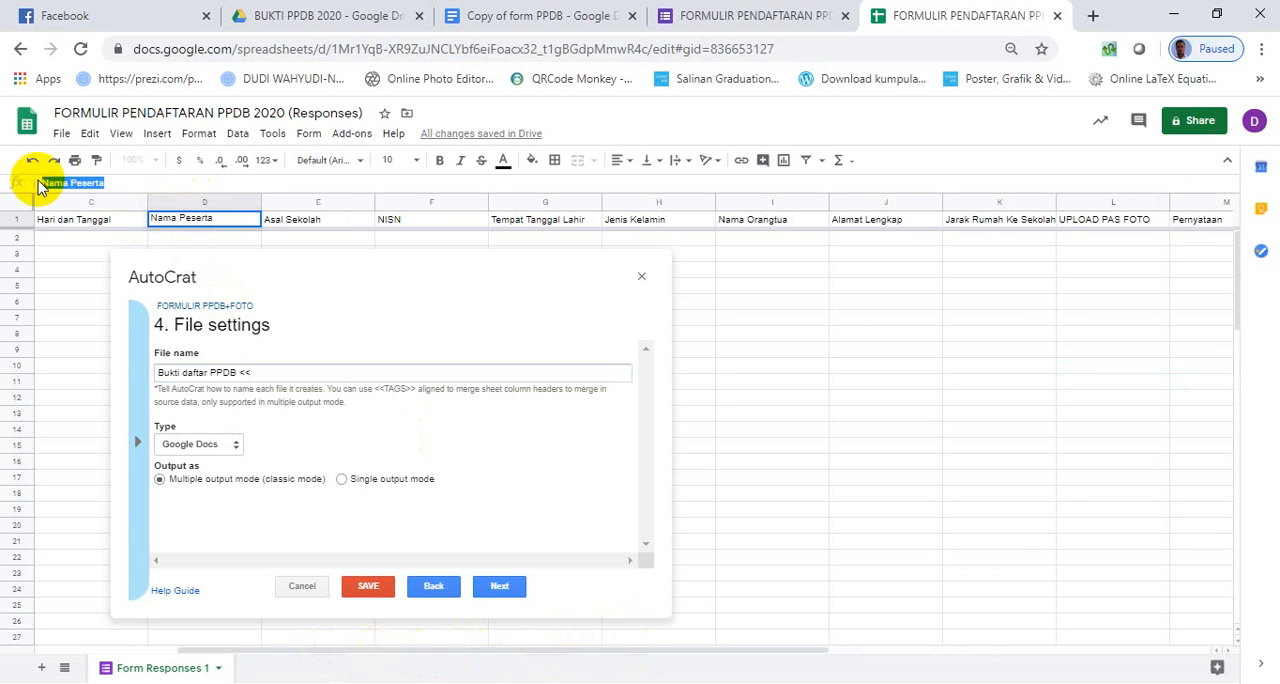
pyautogui.click(271, 372)
pyautogui.hotkey('ctrl', 'v')
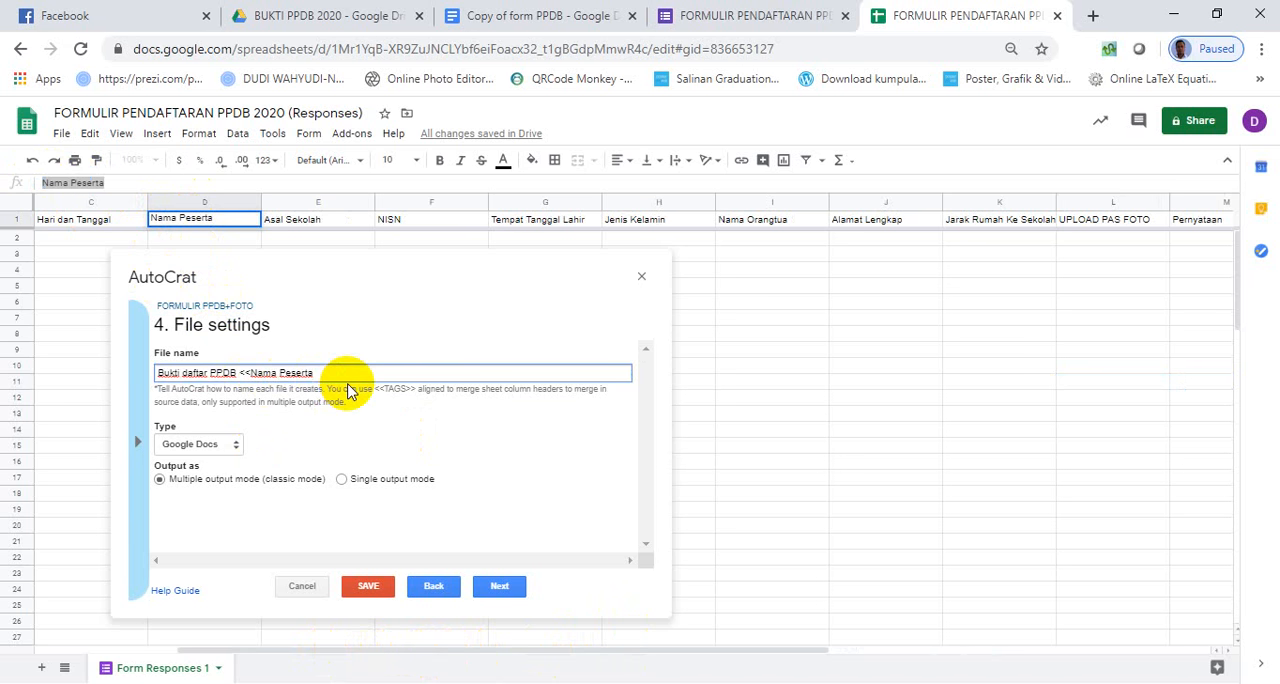
pyautogui.write('>>')
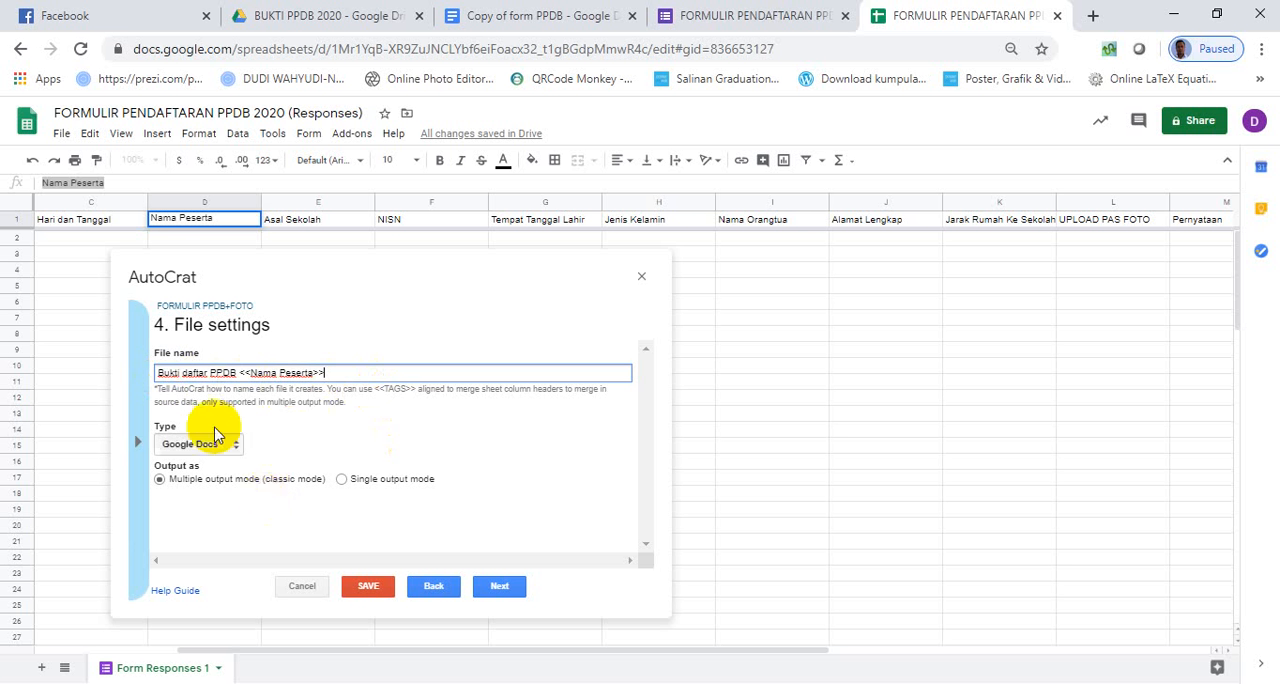
# - Set the output type to PDF and continue to the sharing settings, keeping the BUKTI PPDB 2020 folder and no merge condition
pyautogui.click(234, 449)
pyautogui.click(224, 477)
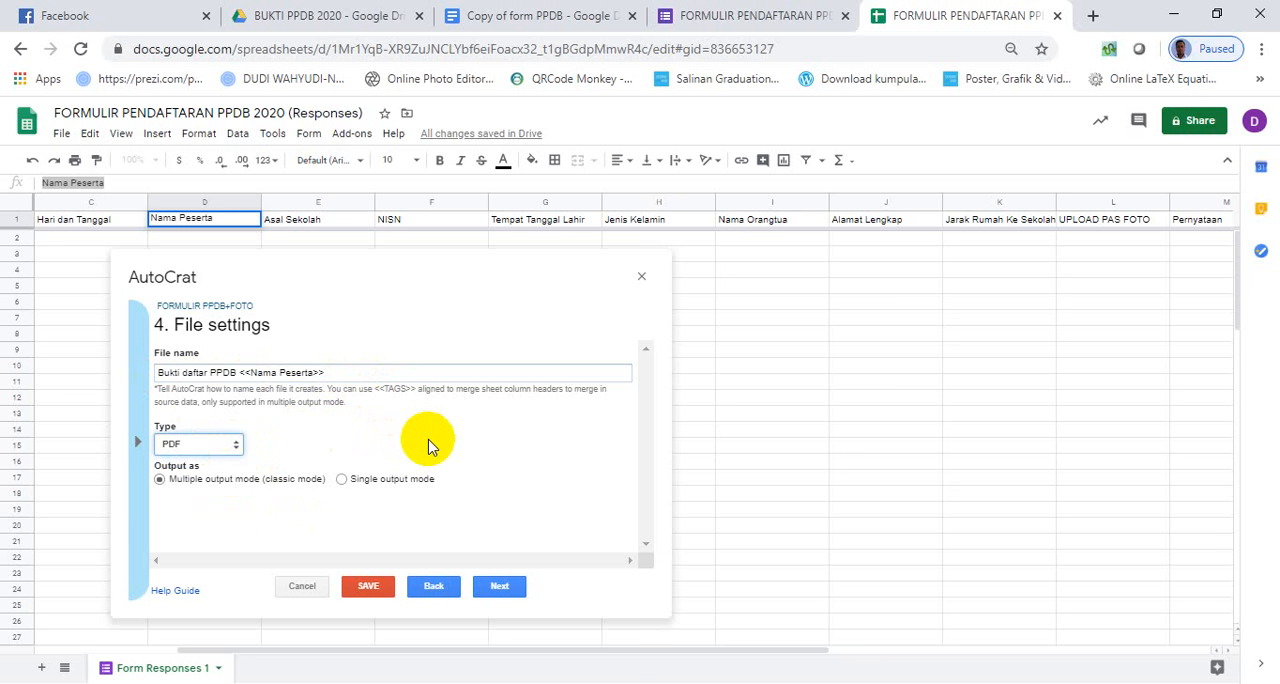
pyautogui.click(500, 588)
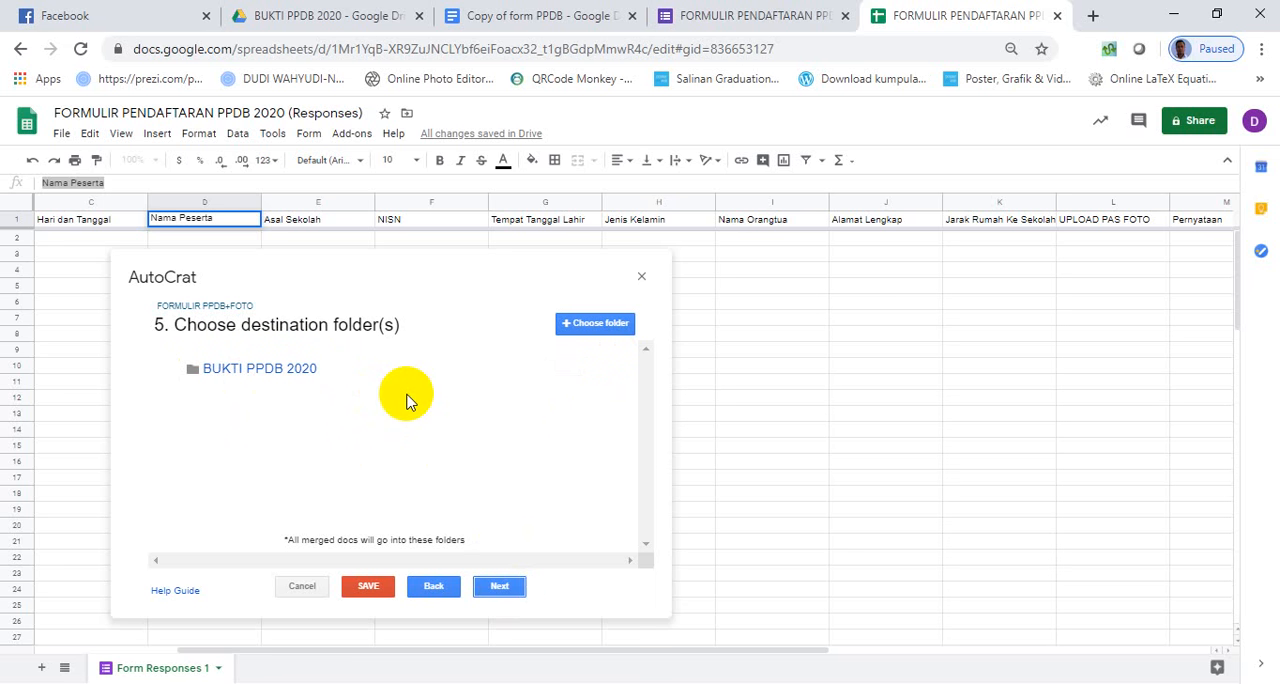
pyautogui.click(505, 592)
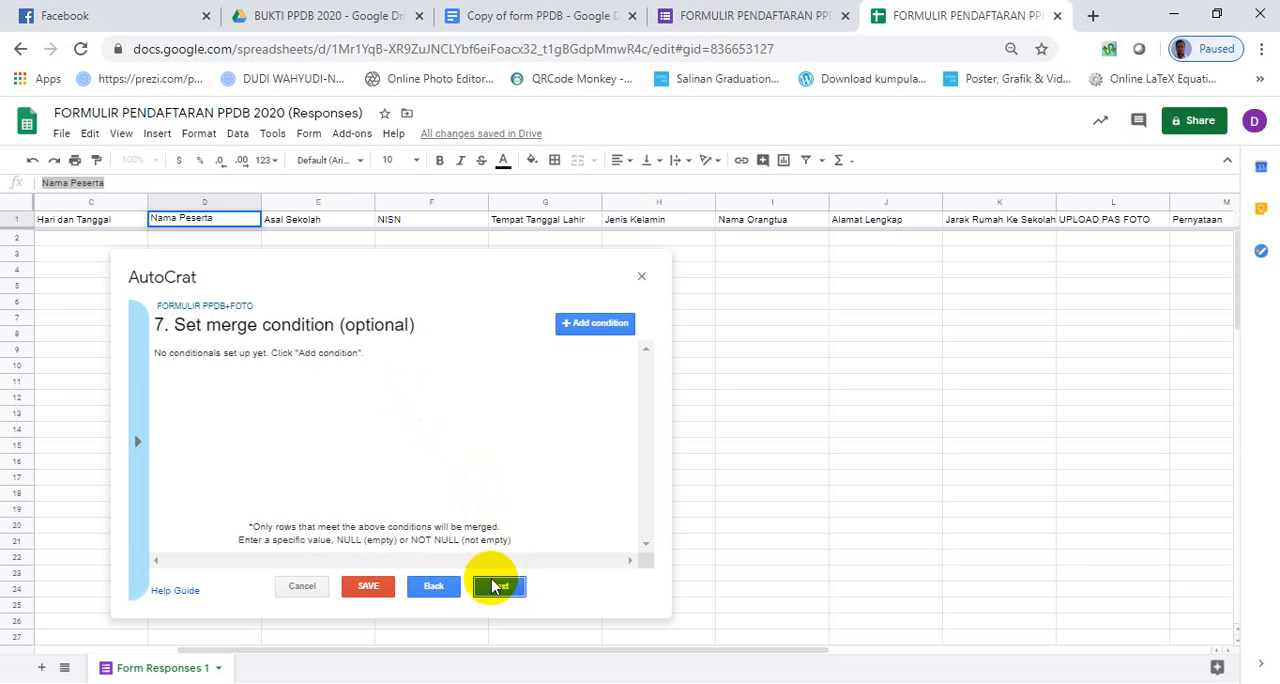
pyautogui.click(500, 588)
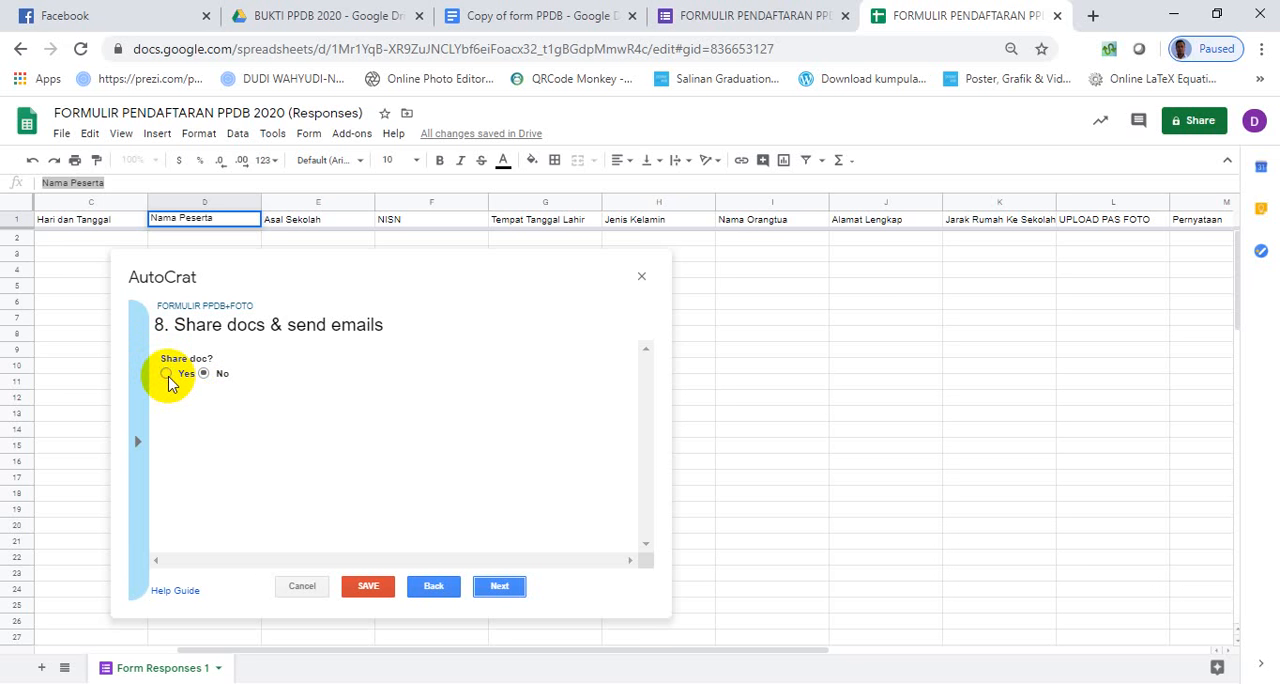
# - Enable document sharing as PDF and set sending from the generic no-reply address to Yes
pyautogui.click(166, 374)
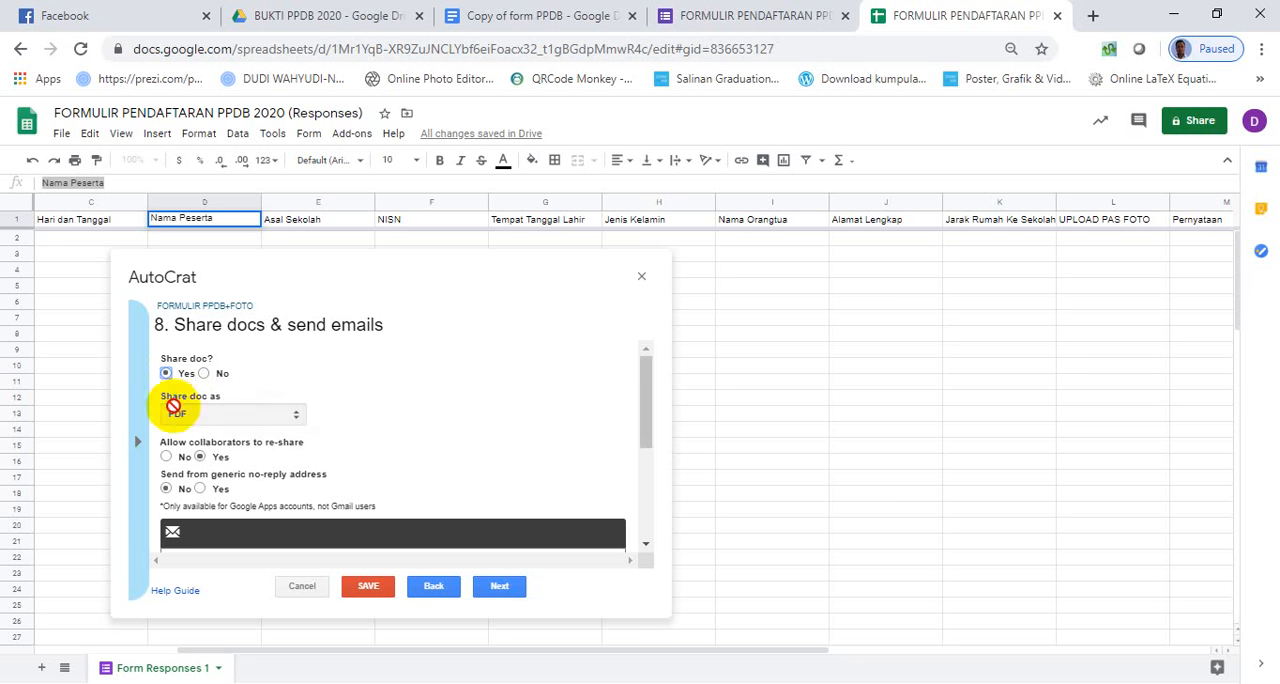
pyautogui.scroll(-1, 368, 412)
pyautogui.scroll(-3, 368, 412)
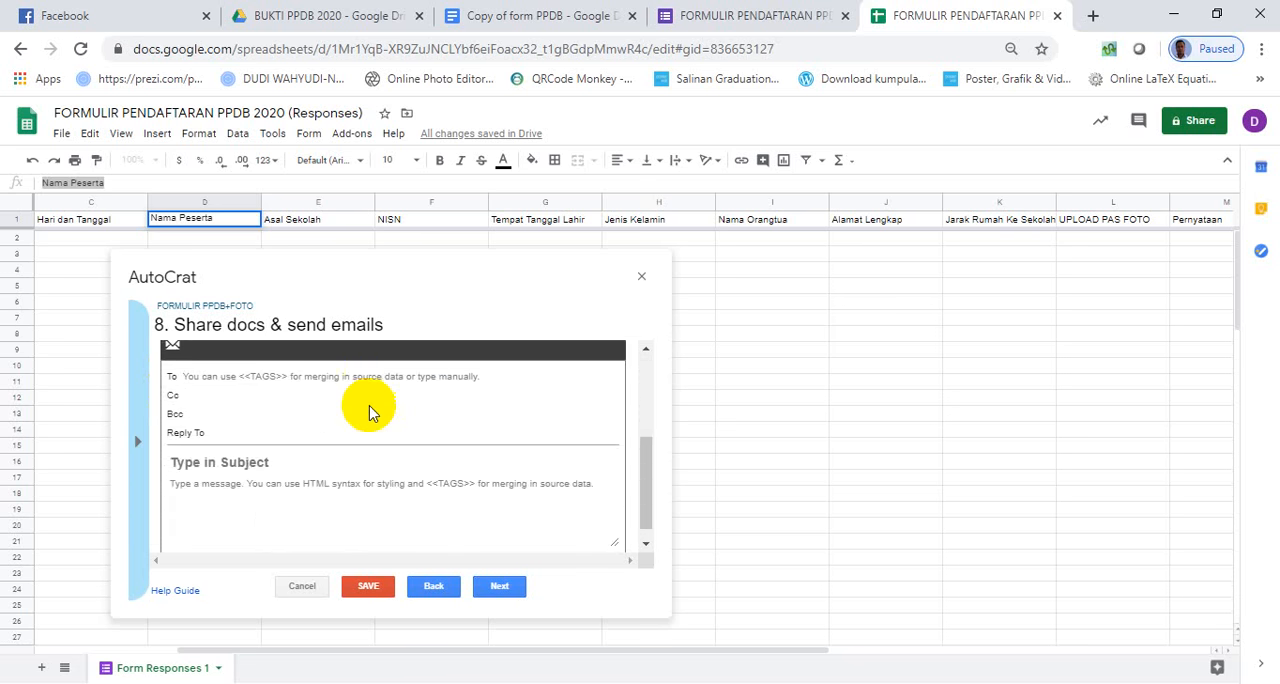
pyautogui.scroll(4, 368, 412)
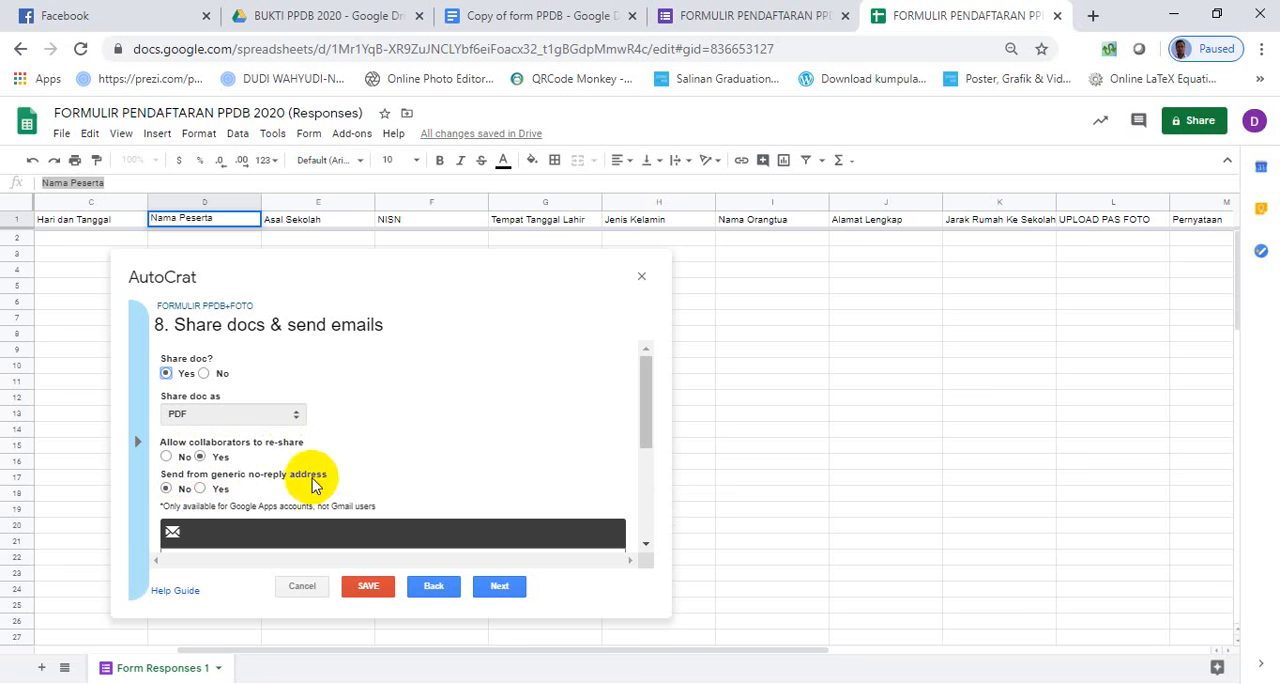
pyautogui.click(199, 488)
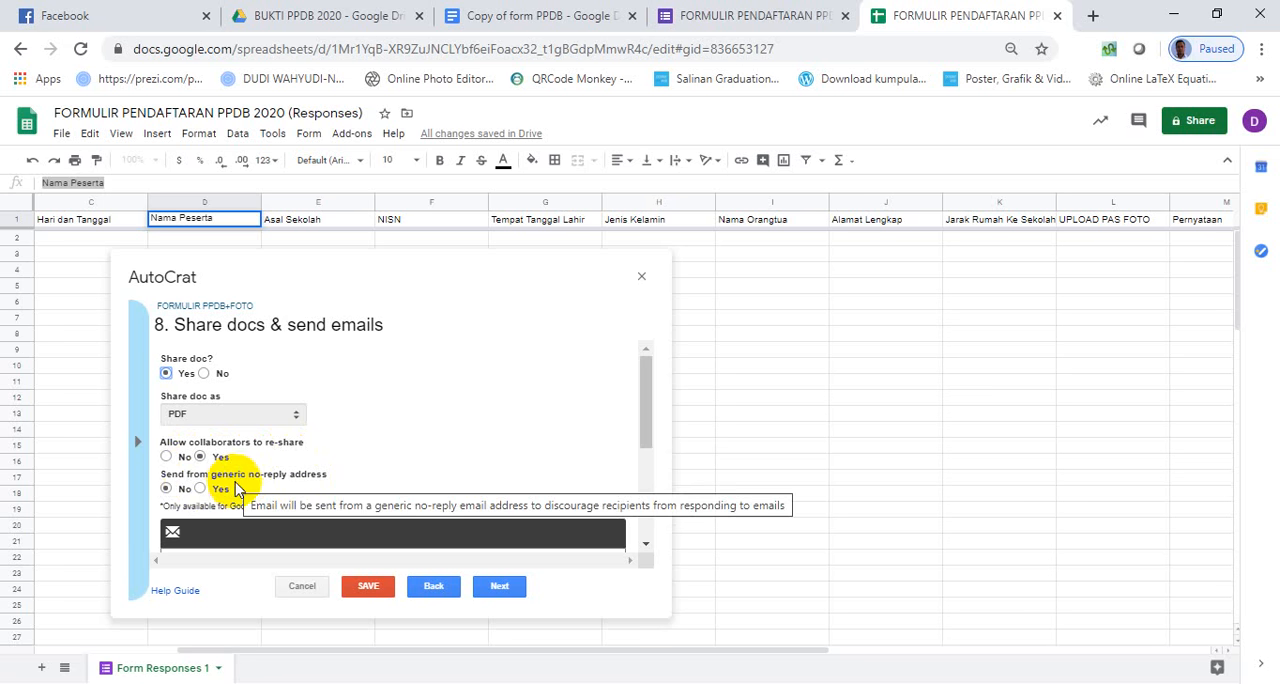
pyautogui.scroll(-5, 380, 460)
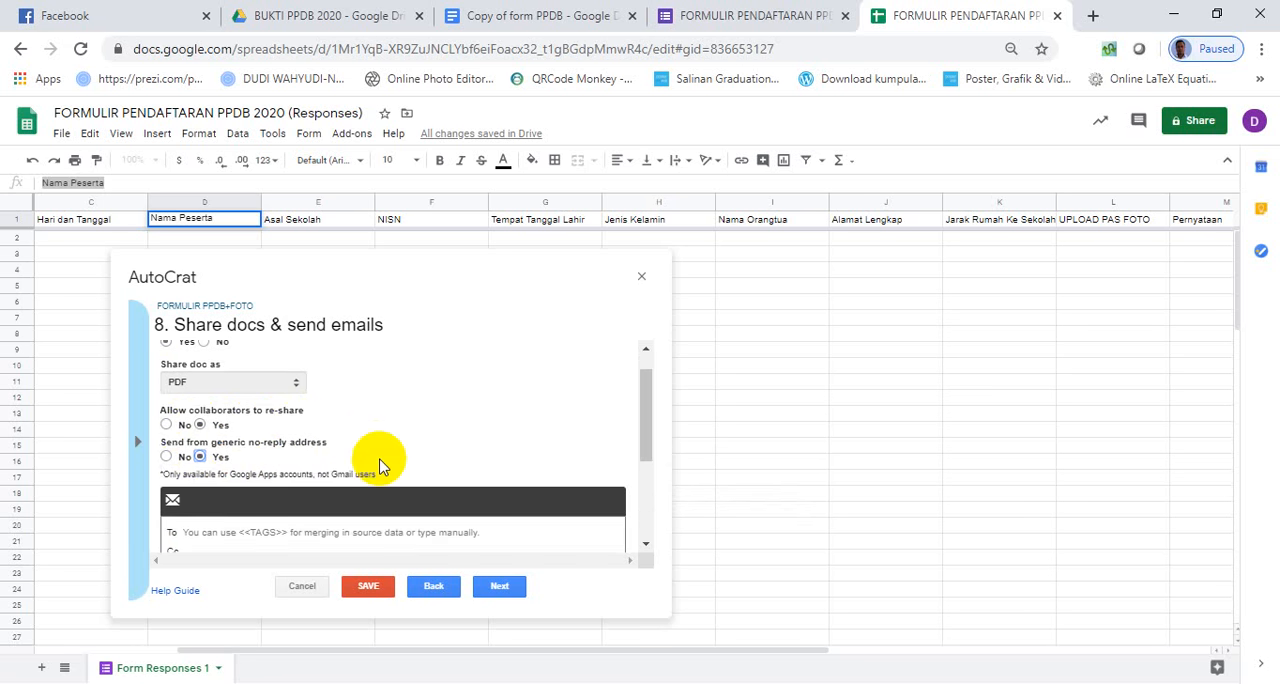
pyautogui.scroll(2, 375, 465)
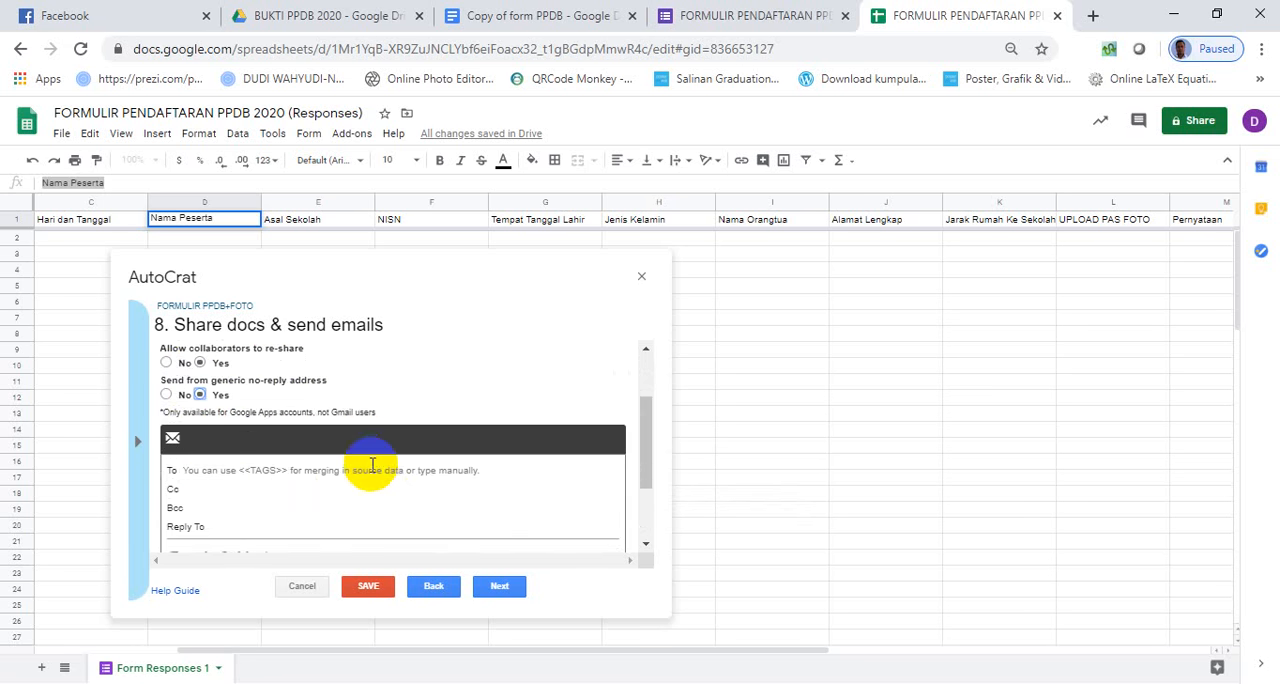
# - Address the merge email to <<Email Address>>, copying the tag name from the sheet's column header
pyautogui.click(218, 470)
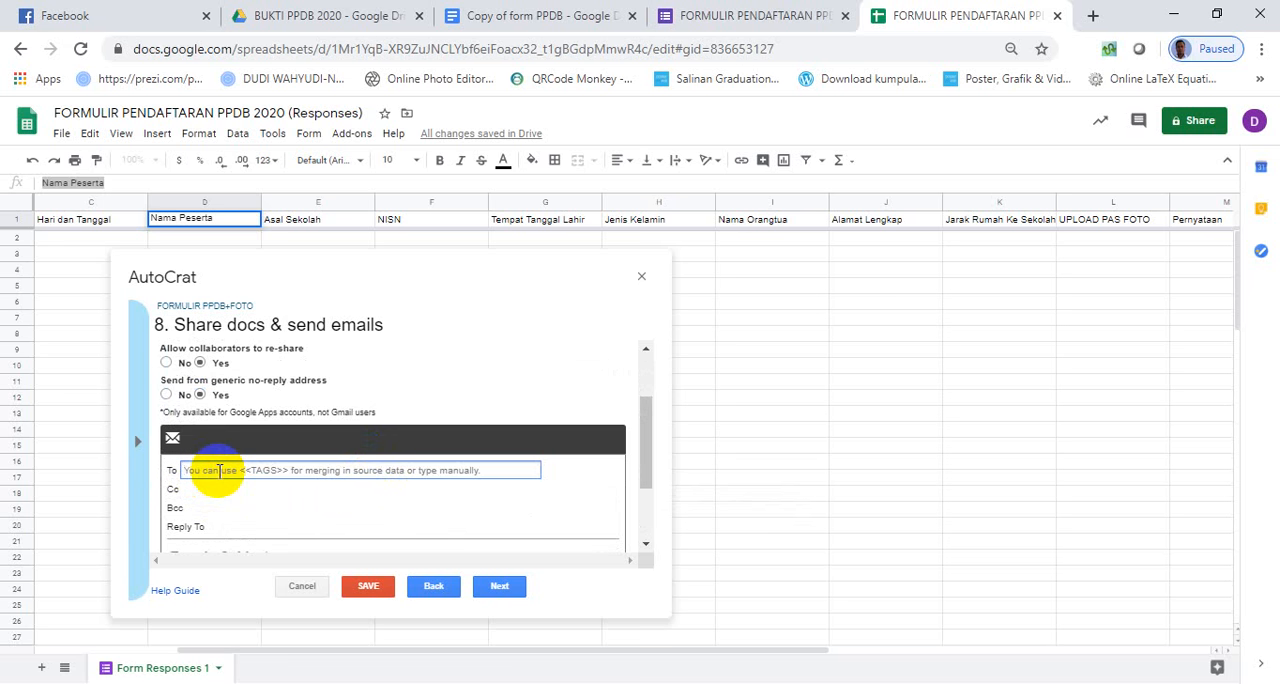
pyautogui.write('<<')
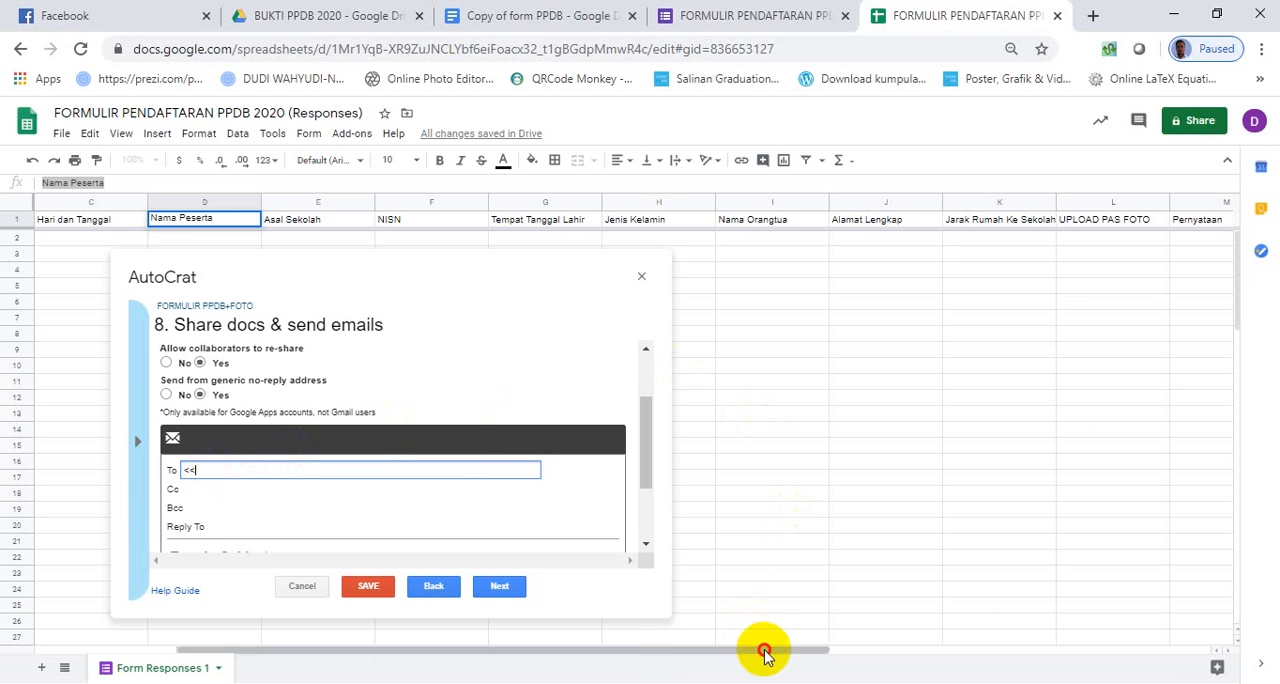
pyautogui.moveTo(764, 652); pyautogui.dragTo(700, 640)
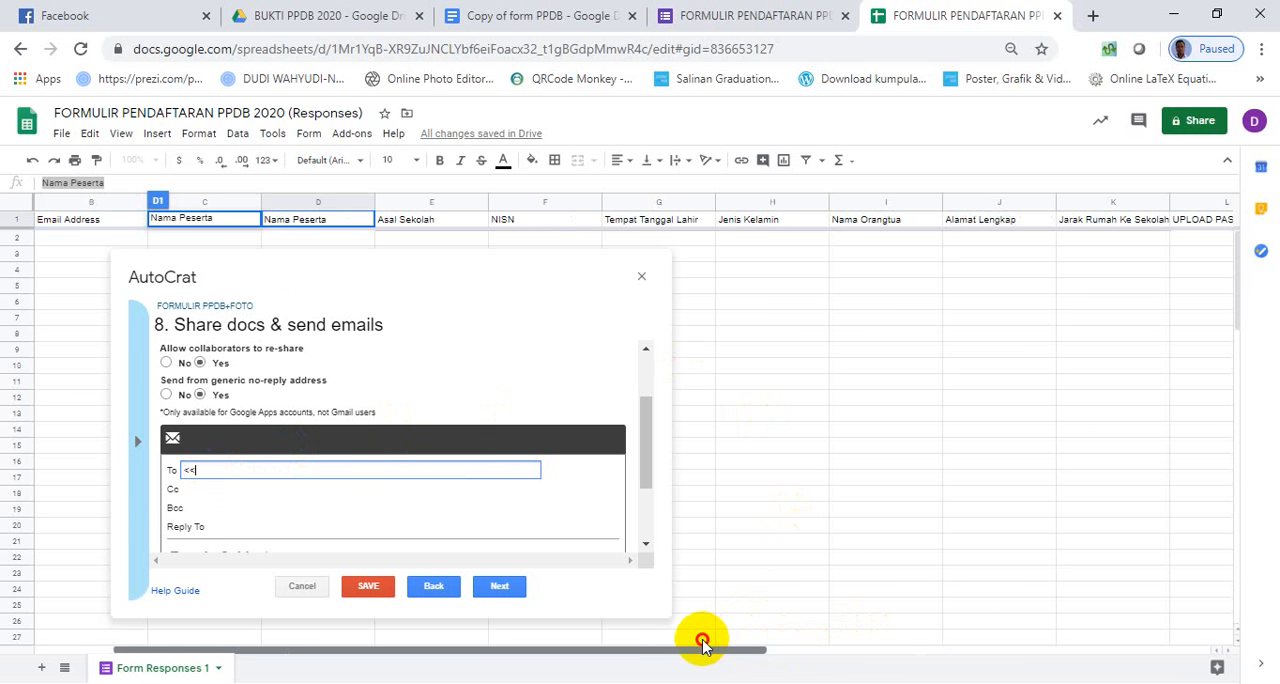
pyautogui.click(77, 227)
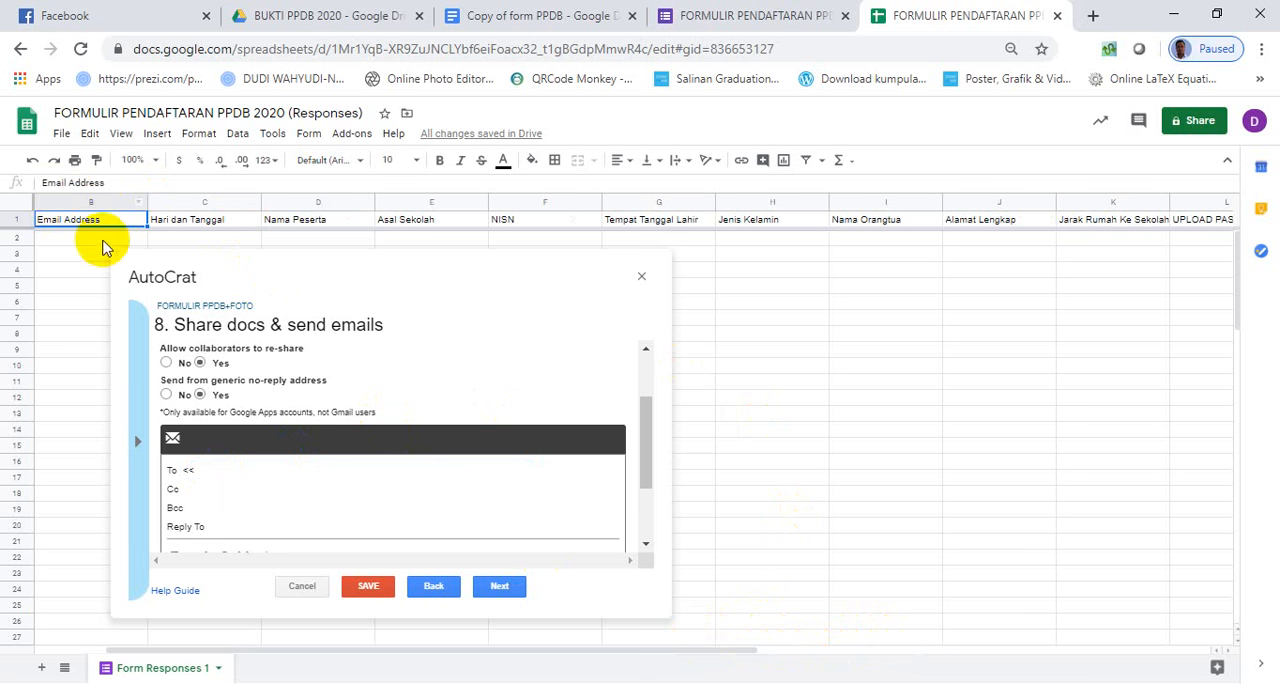
pyautogui.moveTo(126, 183); pyautogui.dragTo(35, 190)
pyautogui.hotkey('ctrl', 'c')
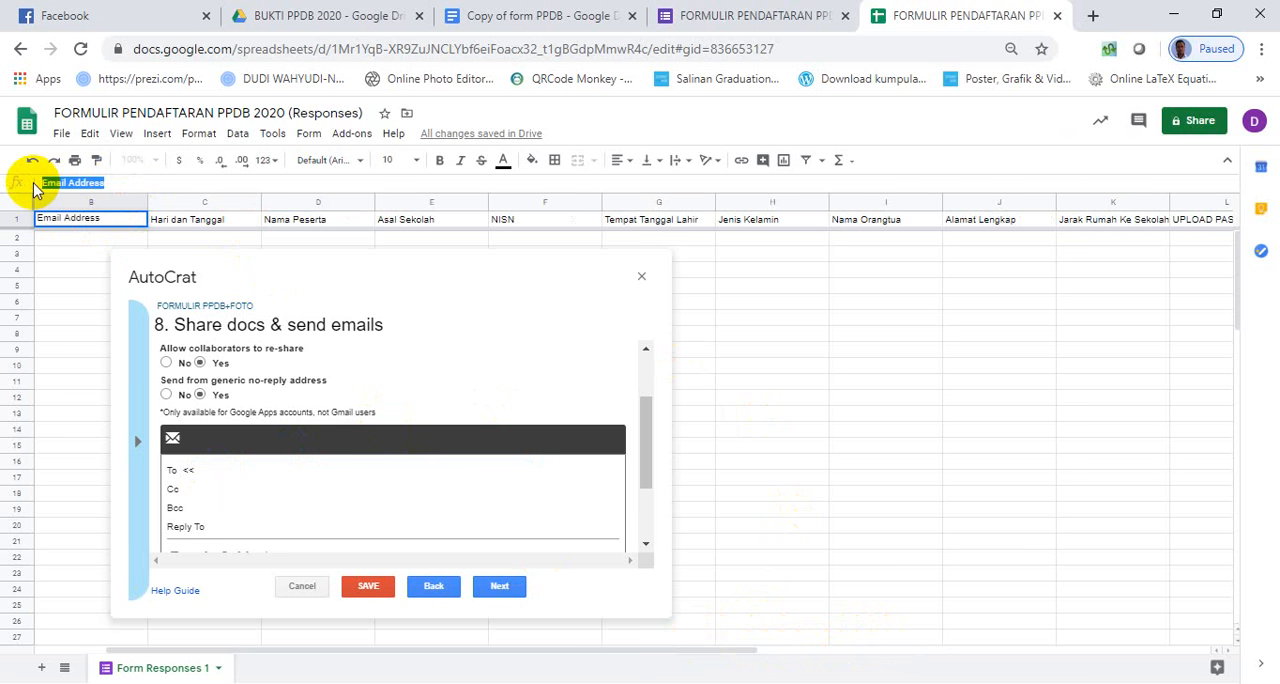
pyautogui.click(268, 474)
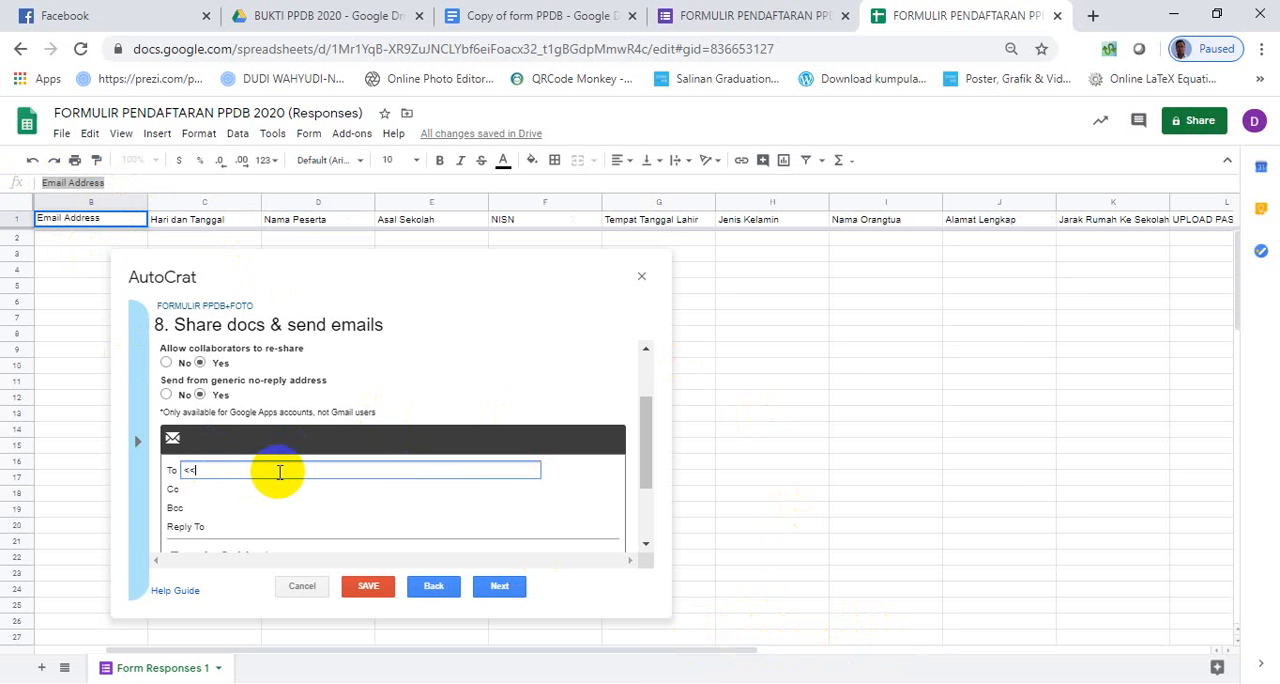
pyautogui.hotkey('ctrl', 'v')
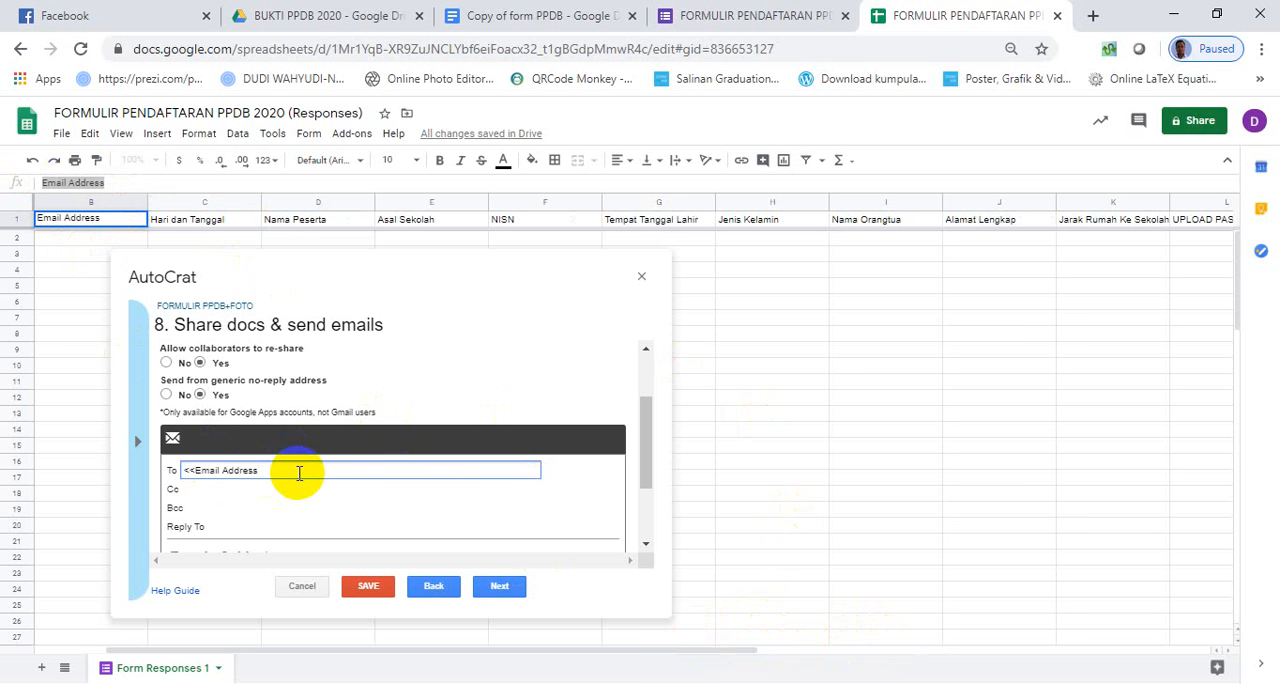
pyautogui.write('>>')
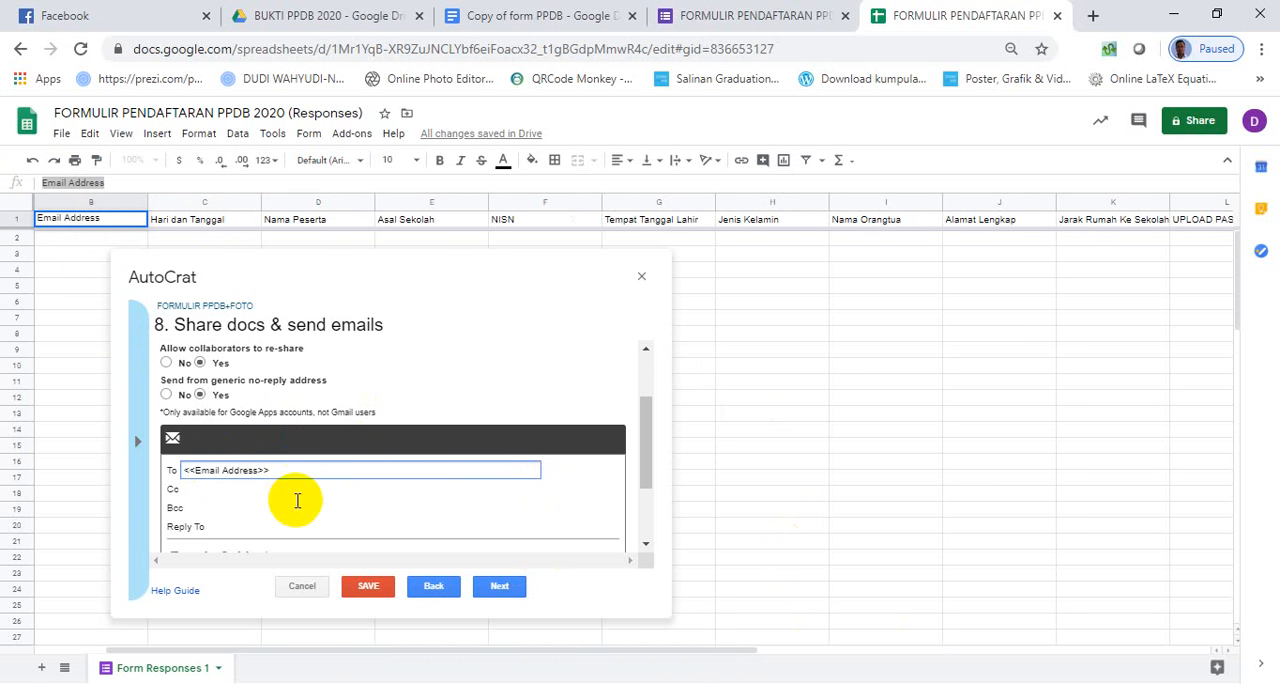
# - Set the merge email's subject to "Bukti PPDB"
pyautogui.scroll(-2, 296, 500)
pyautogui.click(258, 462)
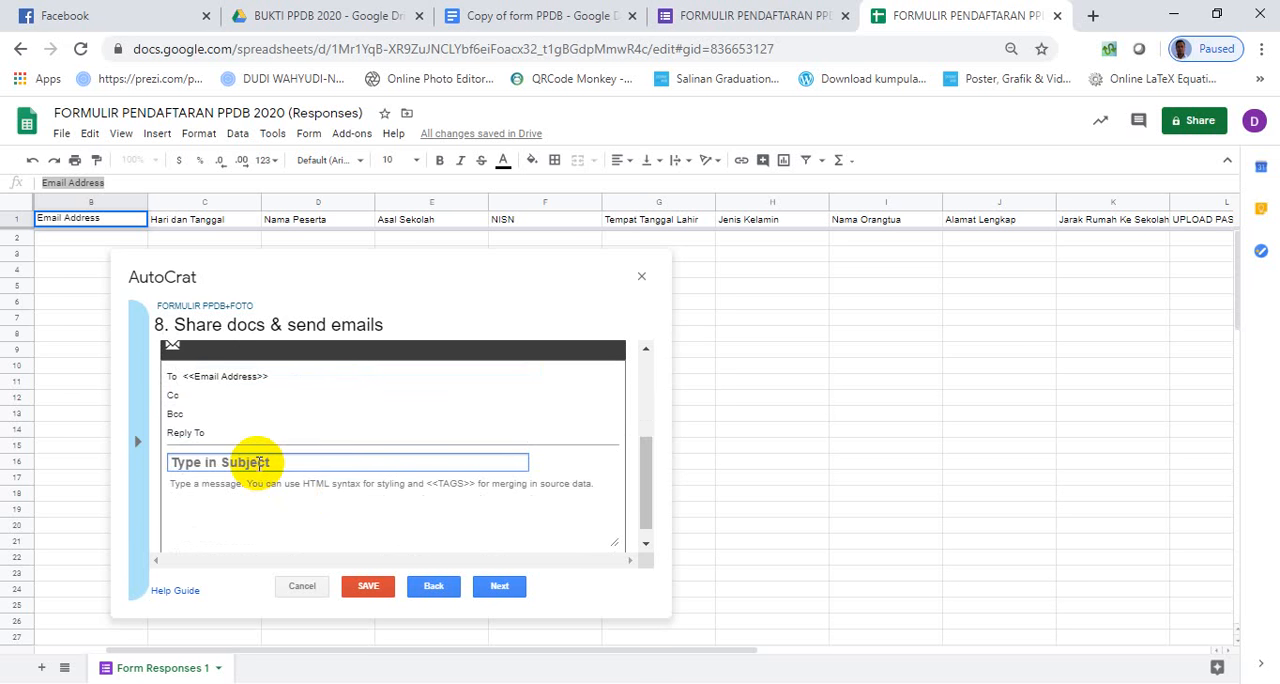
pyautogui.write('Bukti PPDB')
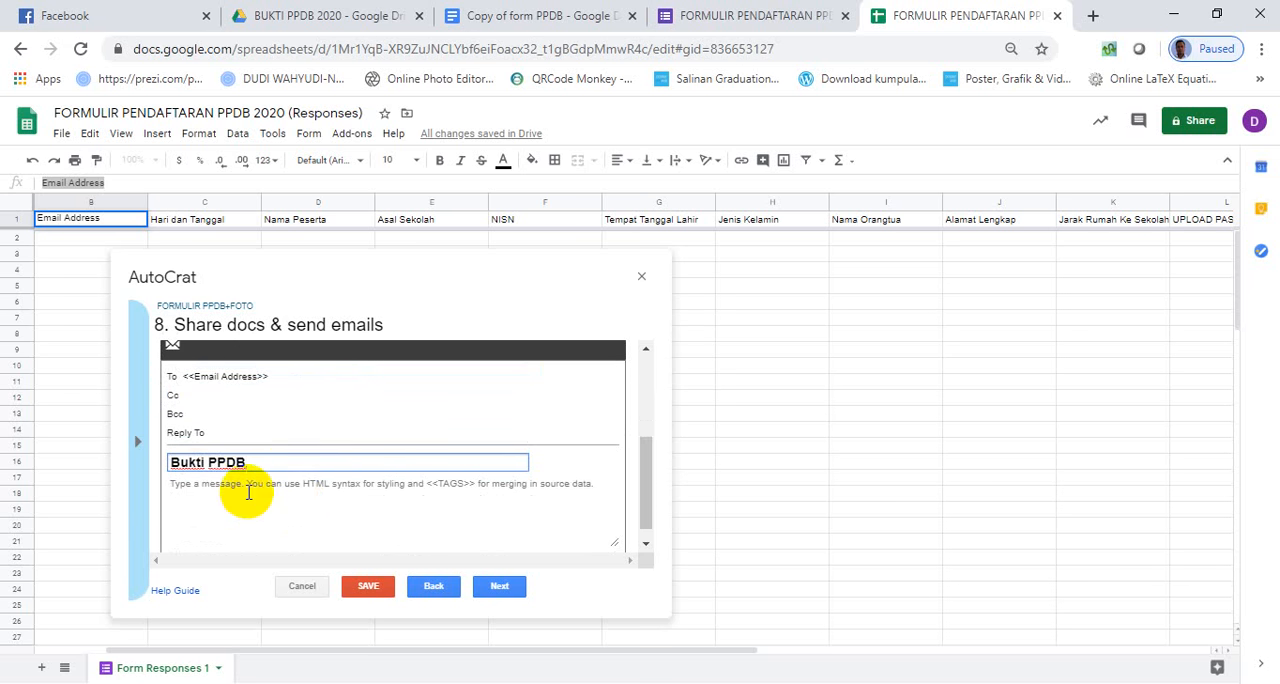
# - Write the email message as two lines, "Buka lampiran email...." followed by "Simpan bukti ini"
pyautogui.click(248, 490)
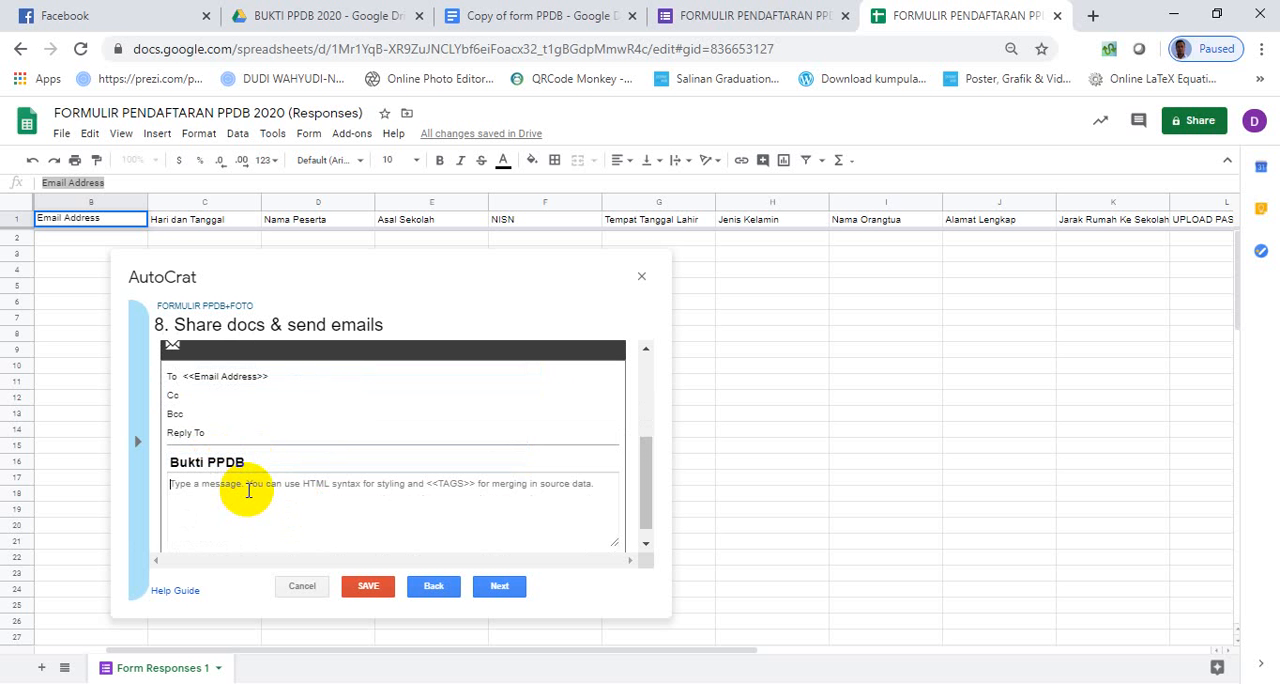
pyautogui.write('Simp')
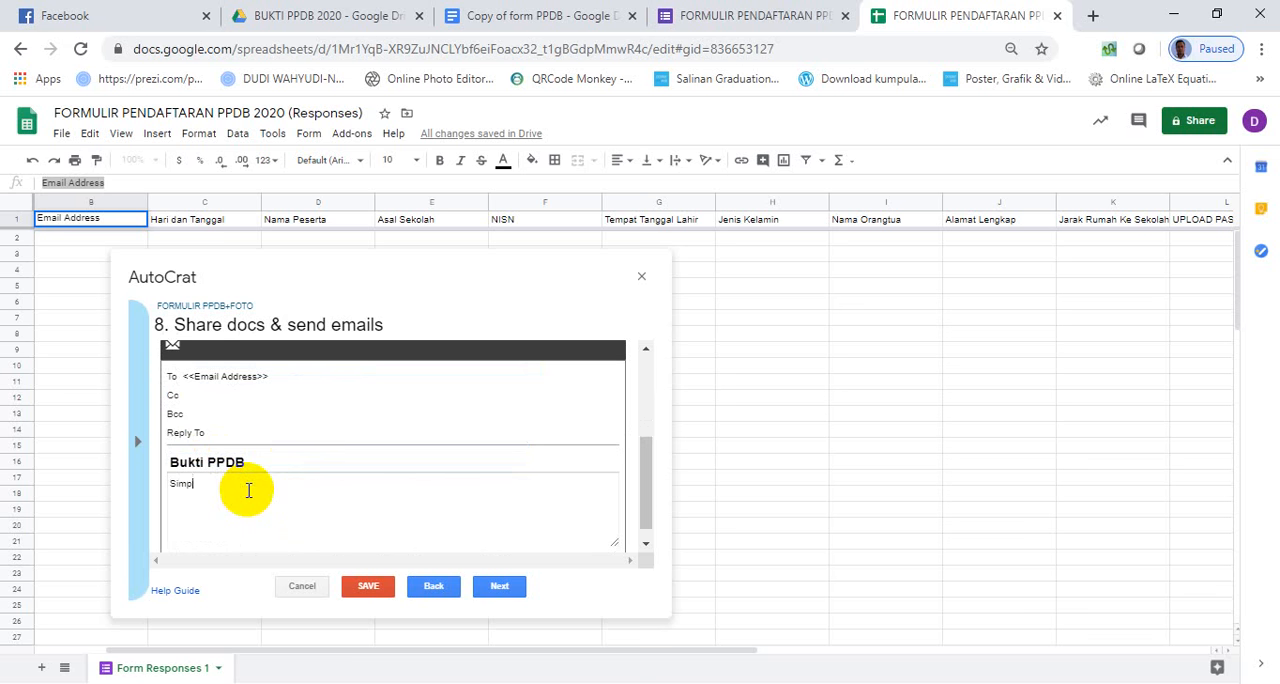
pyautogui.write('an bukti ini')
pyautogui.press('Home')
pyautogui.write('Buka lampiran email.')
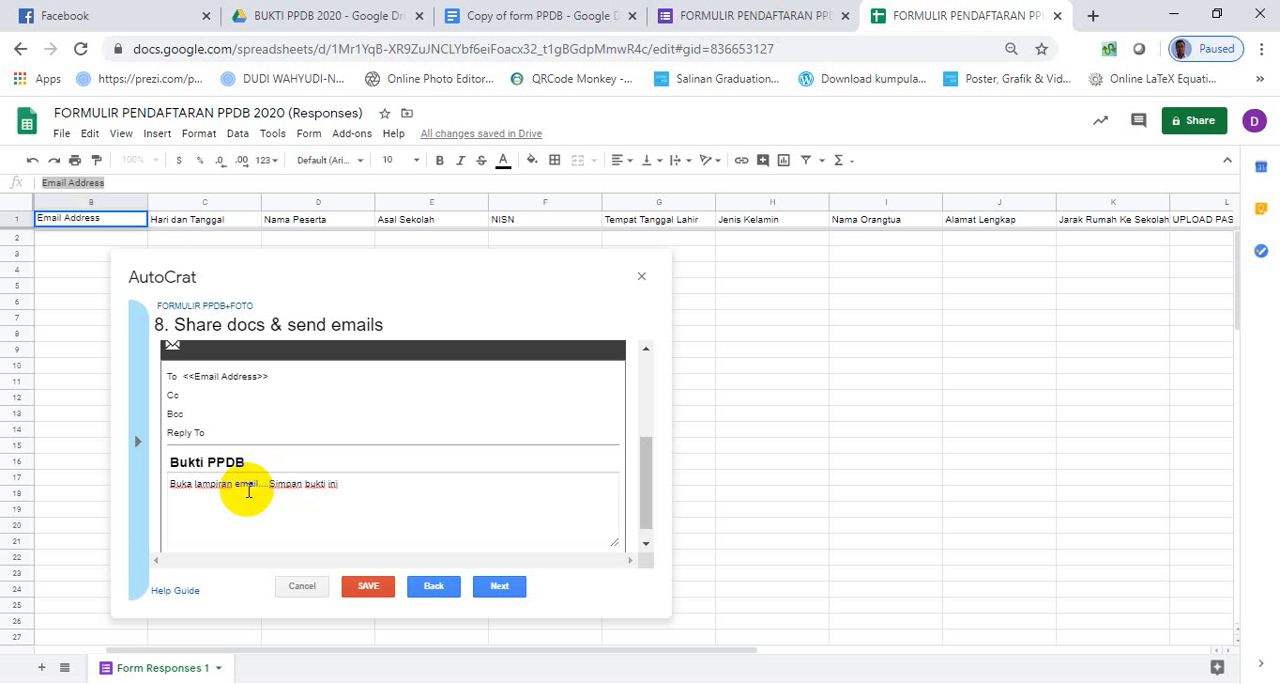
pyautogui.press('Return')
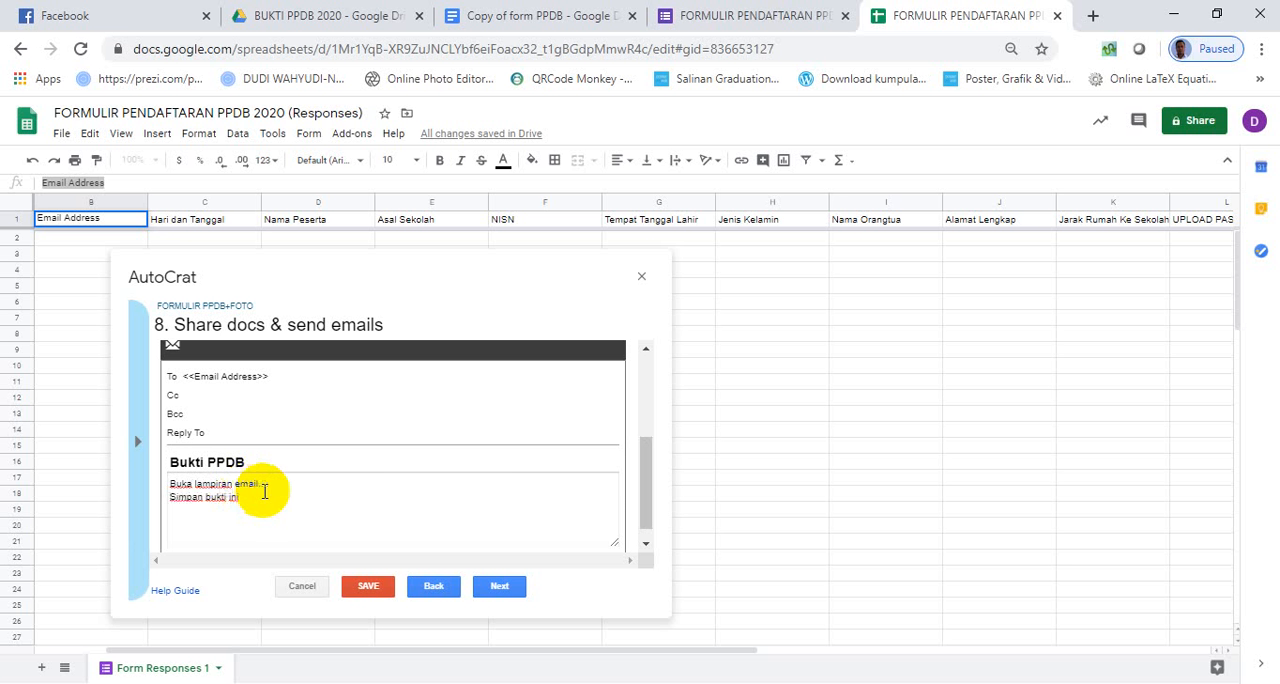
# - Complete the message's second line so it reads "Simpan bukti ini sebagai bukti bahwa anda sudah mendaftar"
pyautogui.click(268, 495)
pyautogui.write('sebagai')
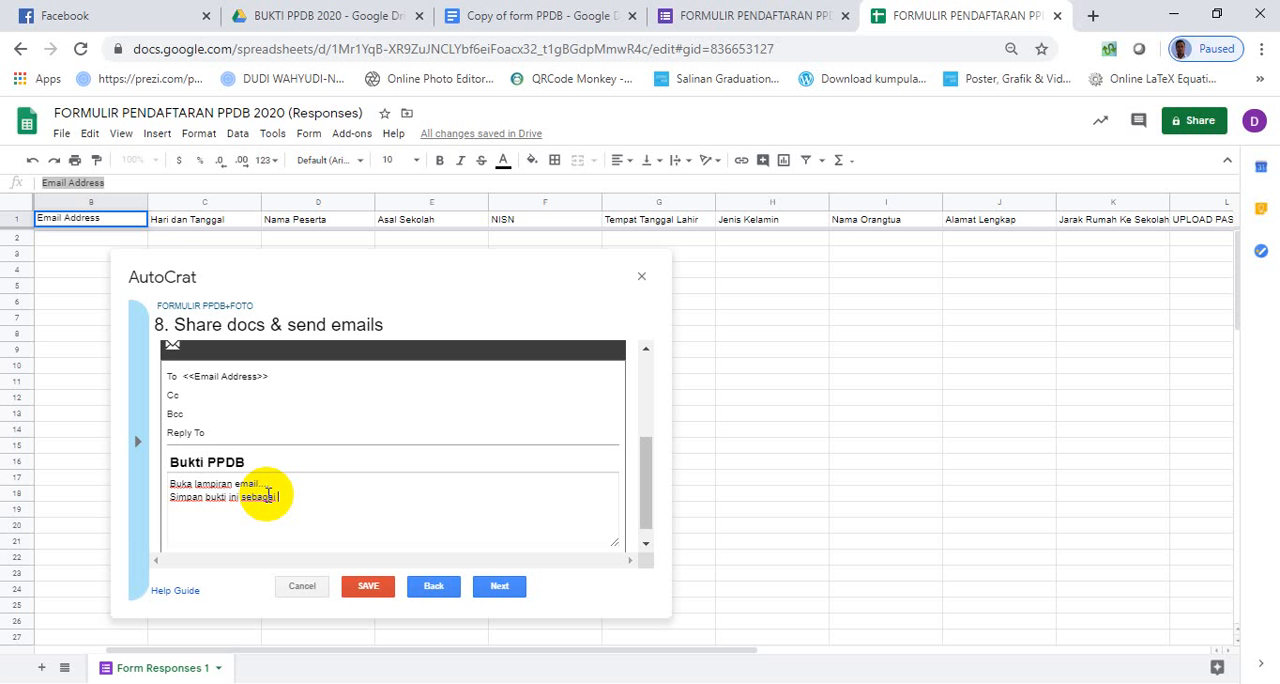
pyautogui.write('bukti bahwa anda sudah men')
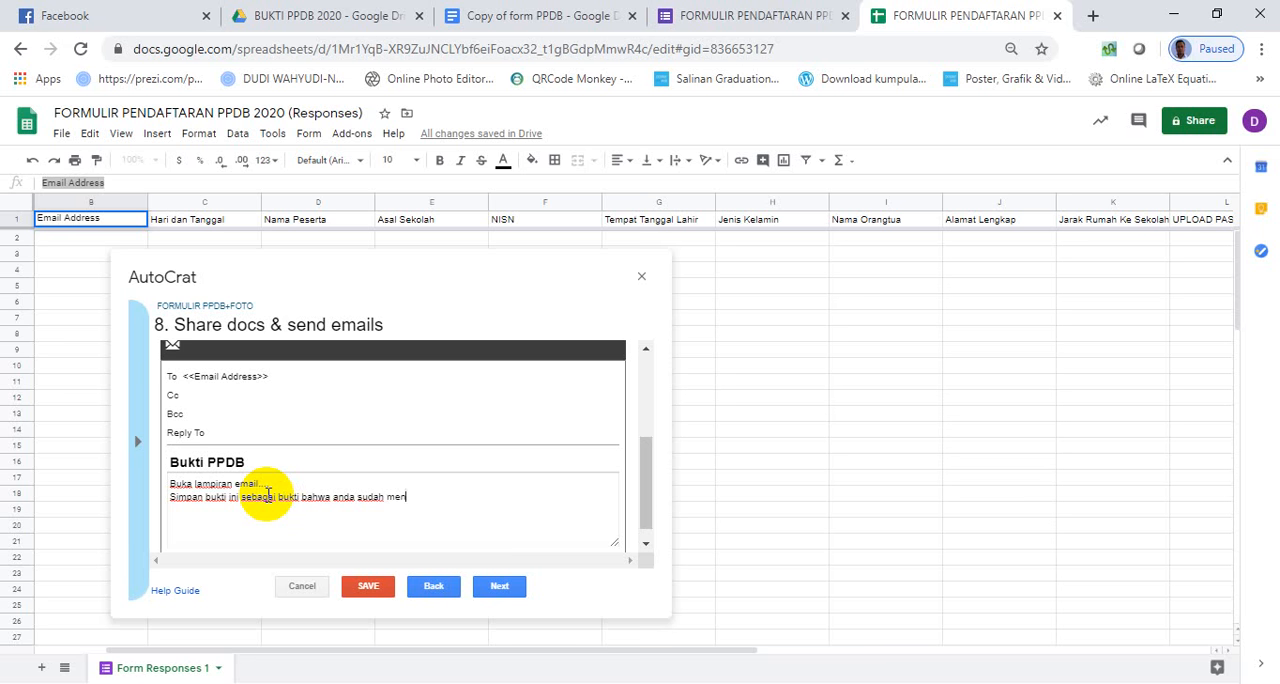
pyautogui.write('daftar')
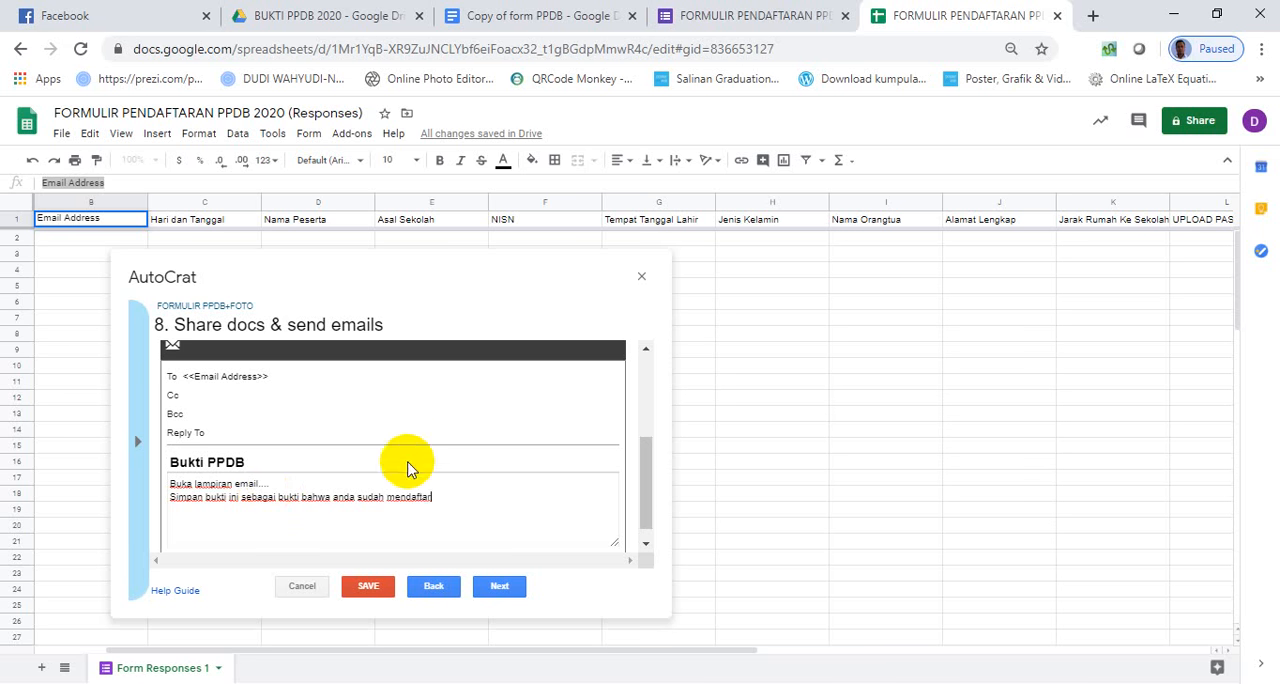
pyautogui.scroll(-1, 355, 420)
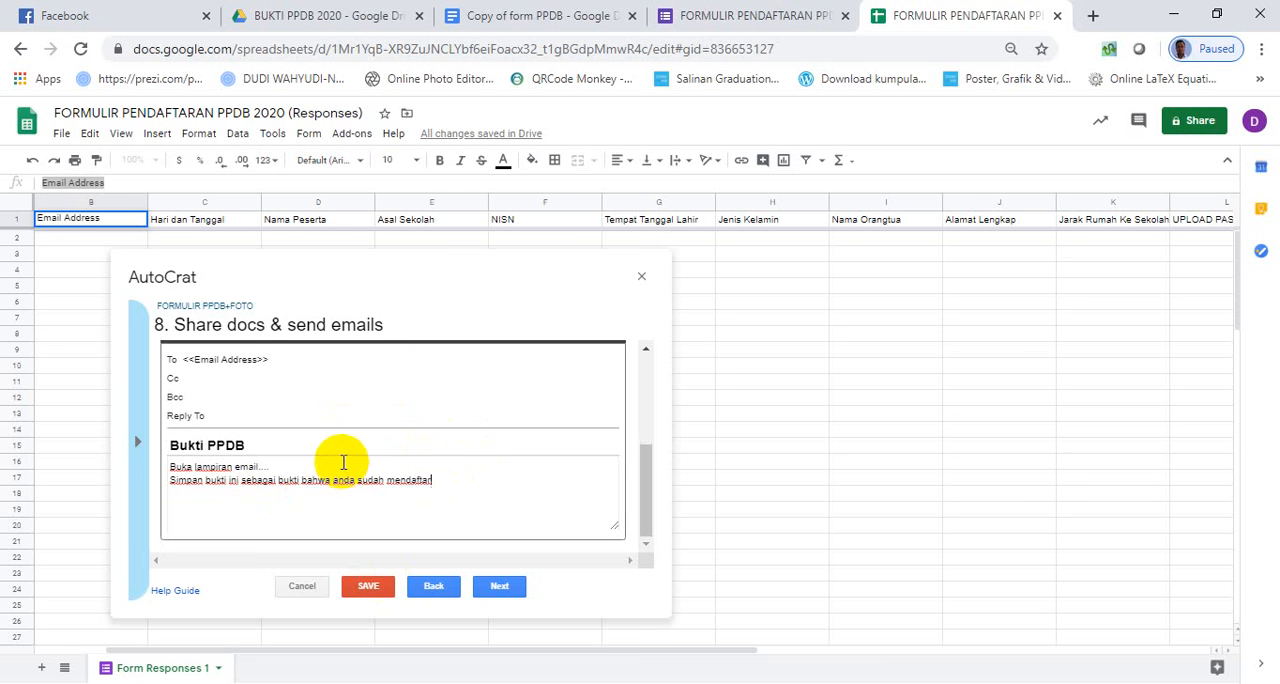
# - Continue to the job triggers, set Run on form trigger to Yes with triggers enabled for the project, and save the job
pyautogui.click(505, 590)
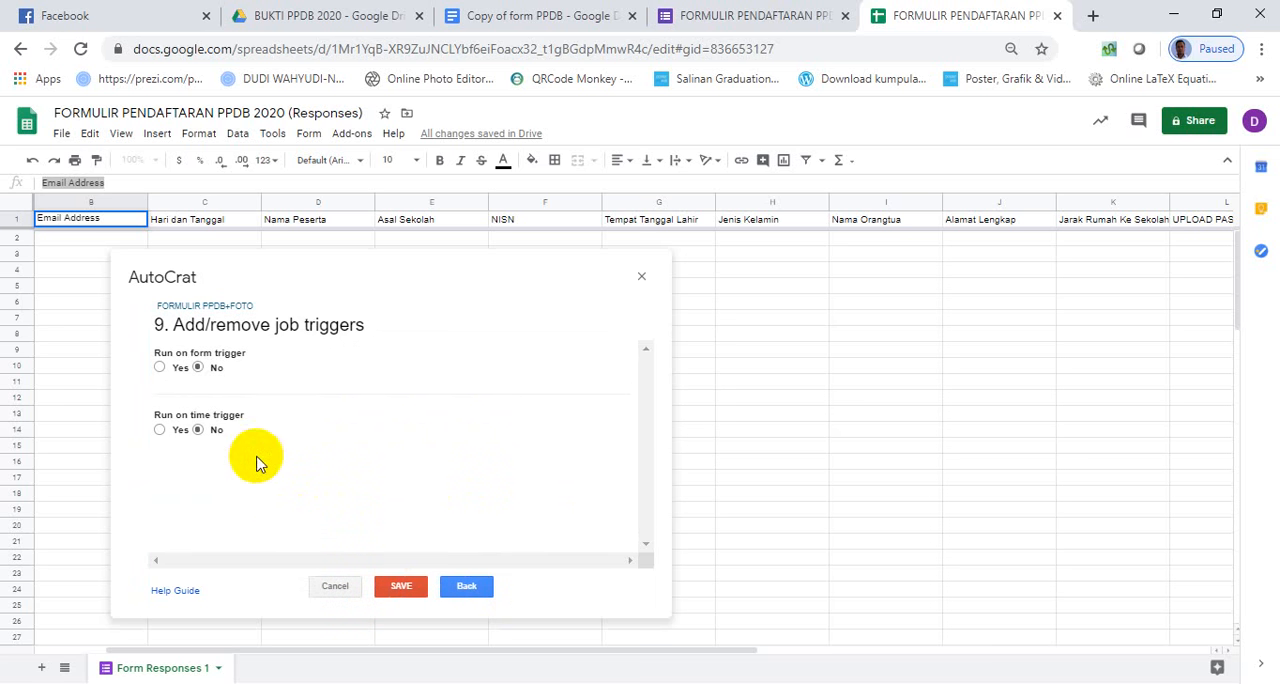
pyautogui.click(160, 368)
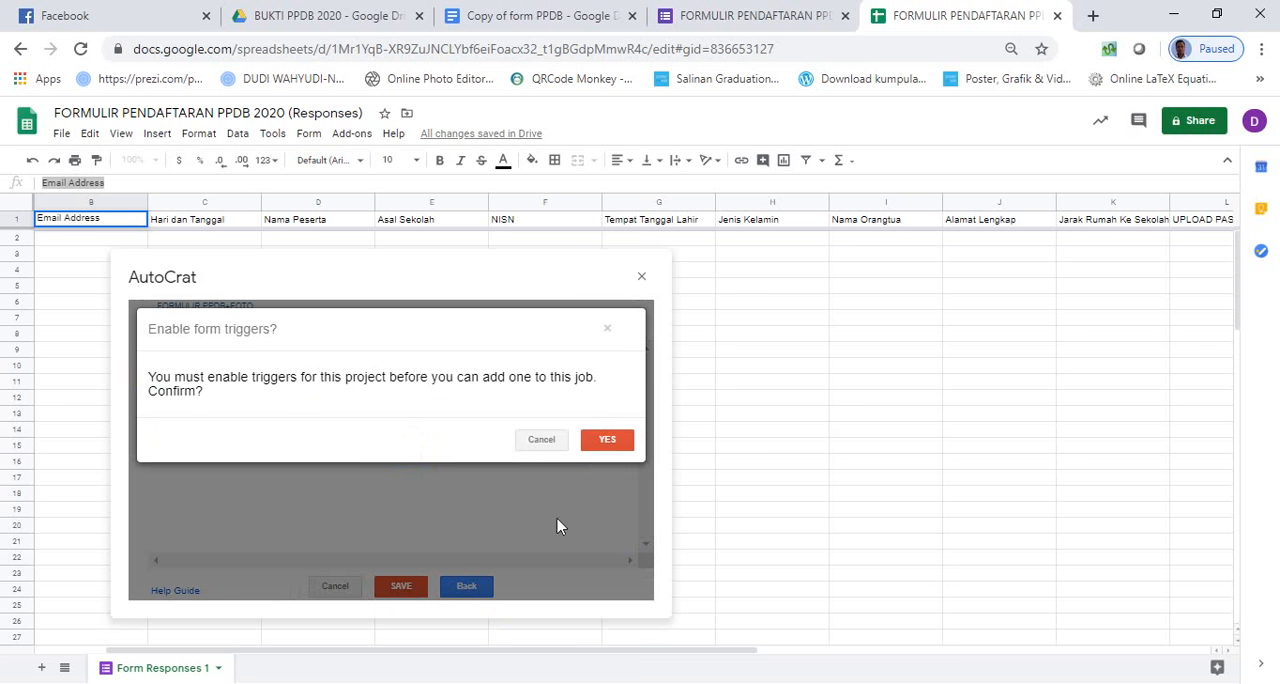
pyautogui.click(607, 432)
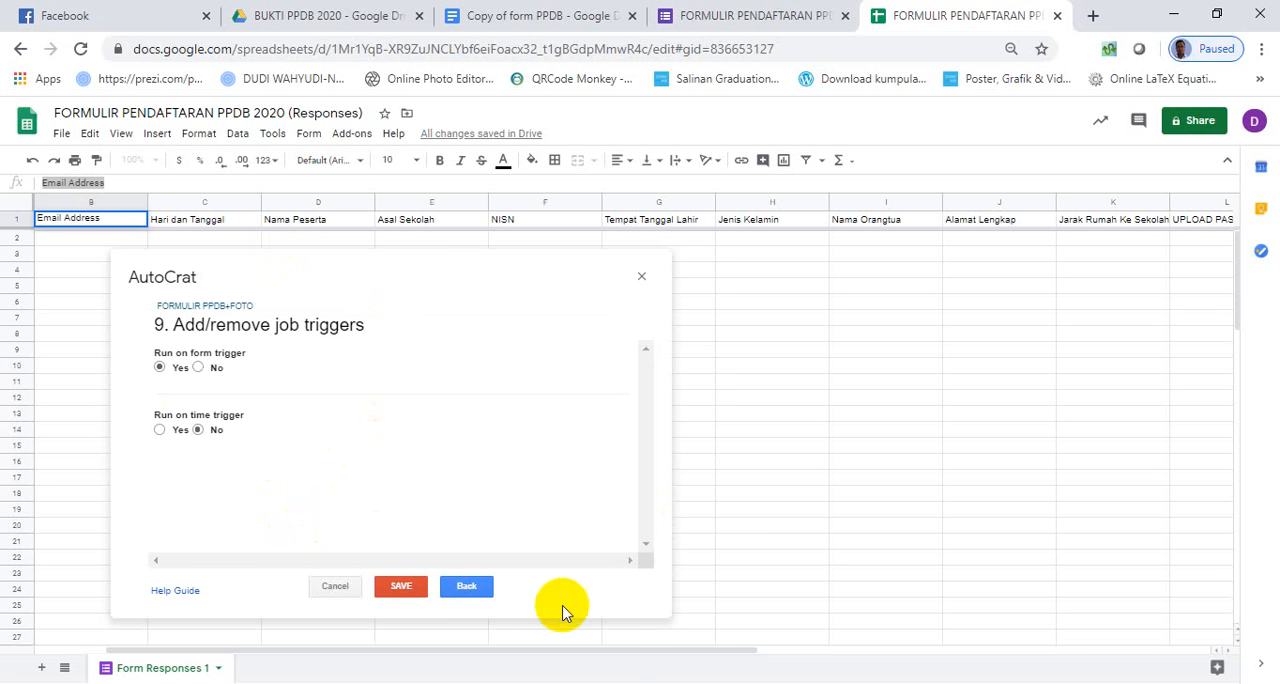
pyautogui.click(401, 588)
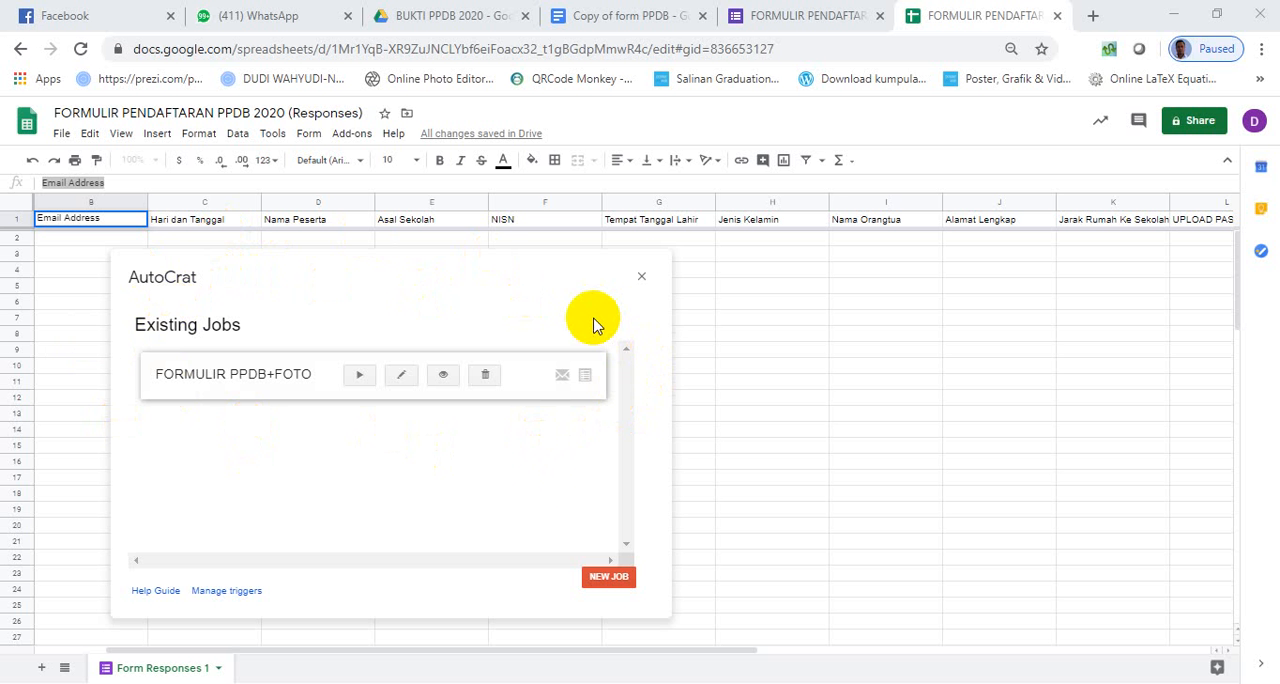
# - Switch to the FORMULIR PENDAFTARAN PPDB 2020 form and open its live preview
pyautogui.click(780, 383)
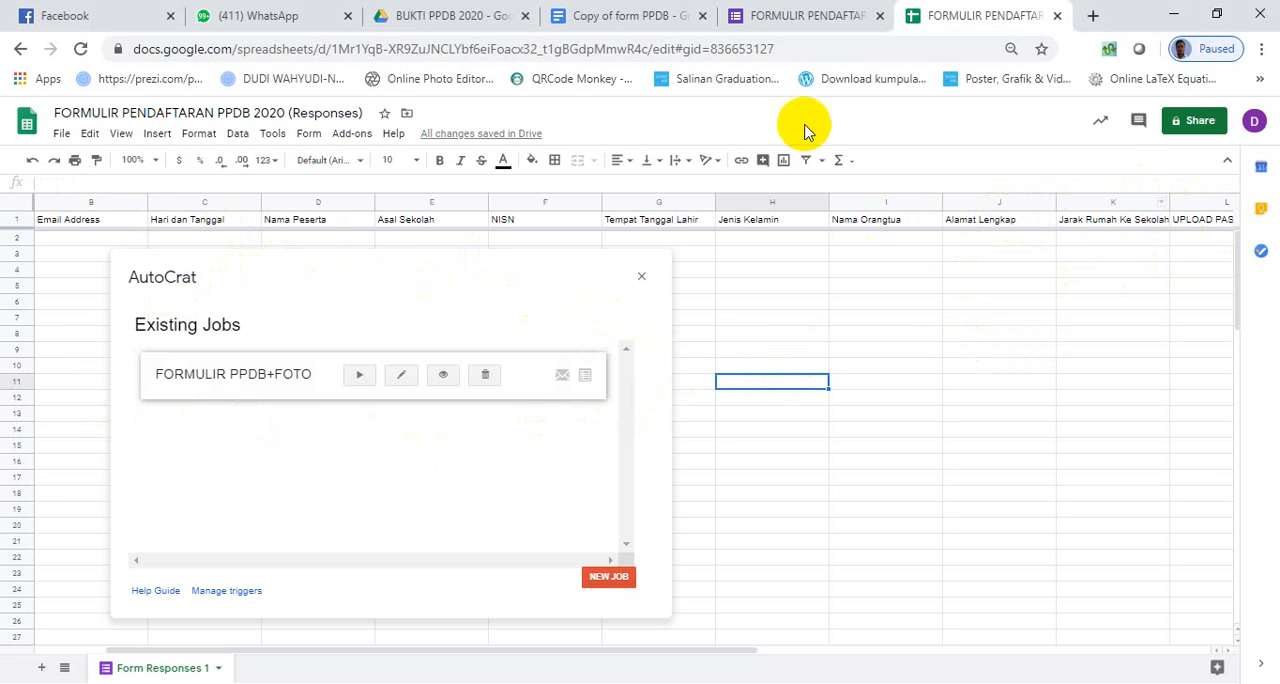
pyautogui.click(785, 17)
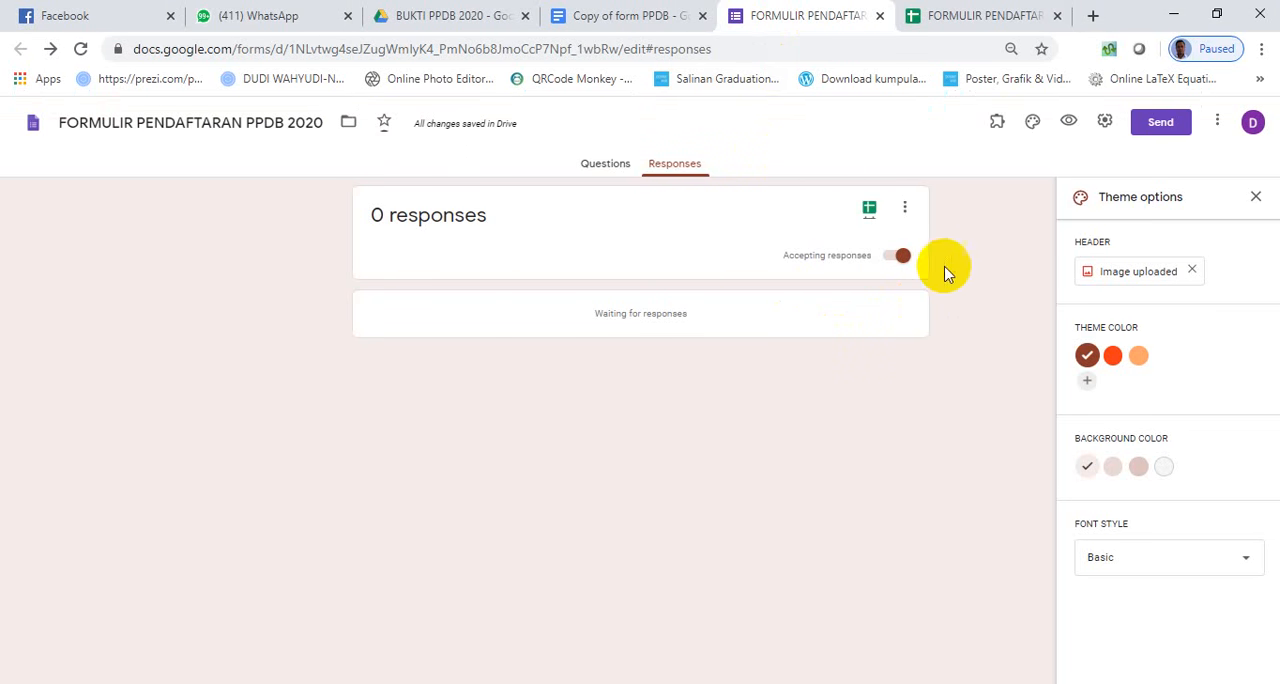
pyautogui.click(1068, 122)
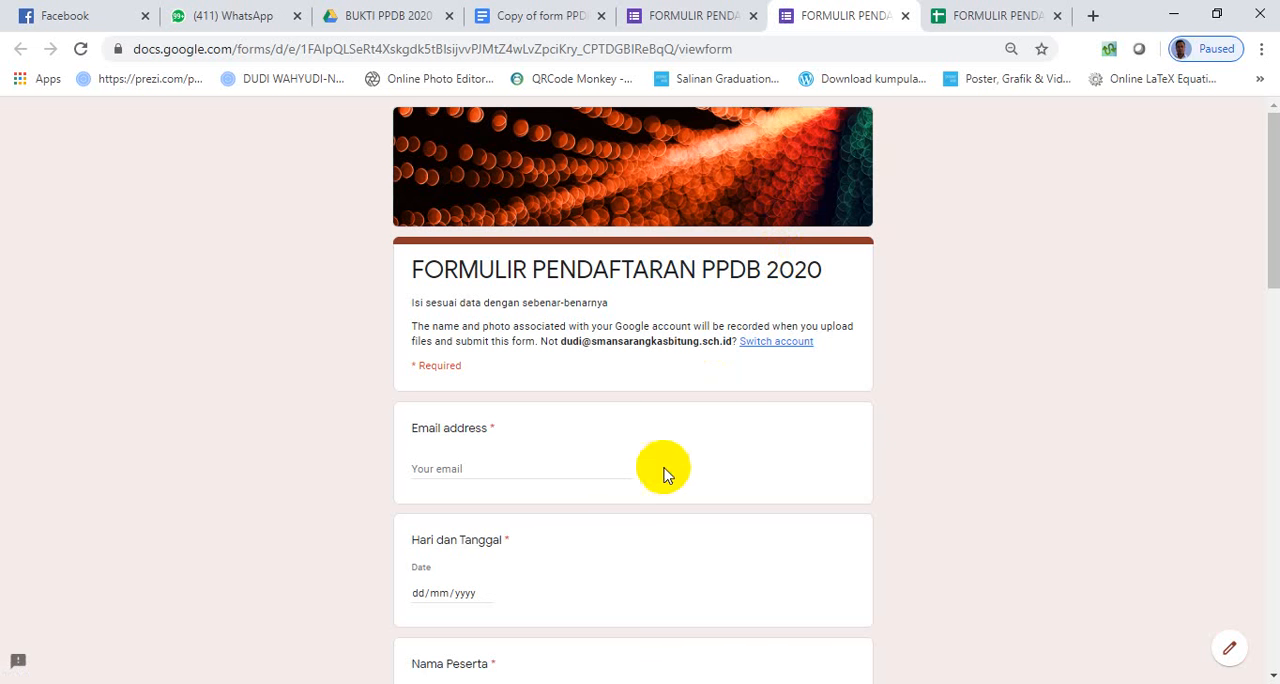
# - Fill in the registrant's email address and set Hari dan Tanggal to 25/04/2020
pyautogui.click(508, 464)
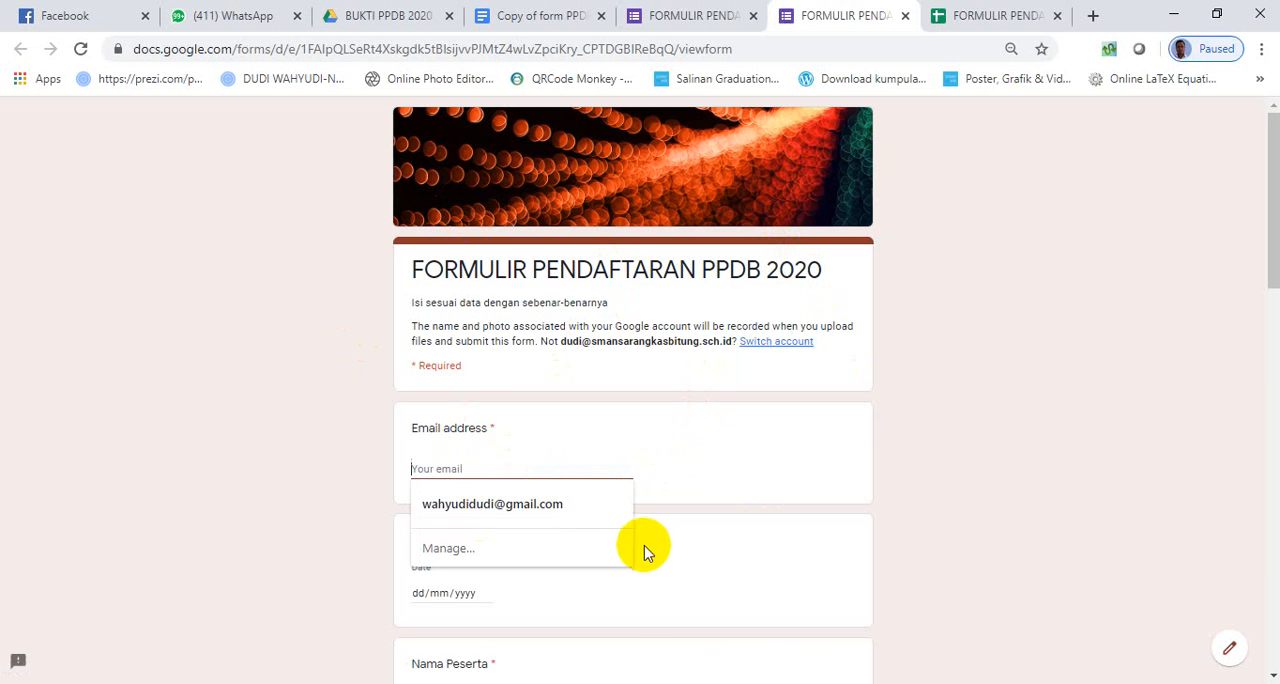
pyautogui.click(545, 508)
pyautogui.scroll(-2, 543, 508)
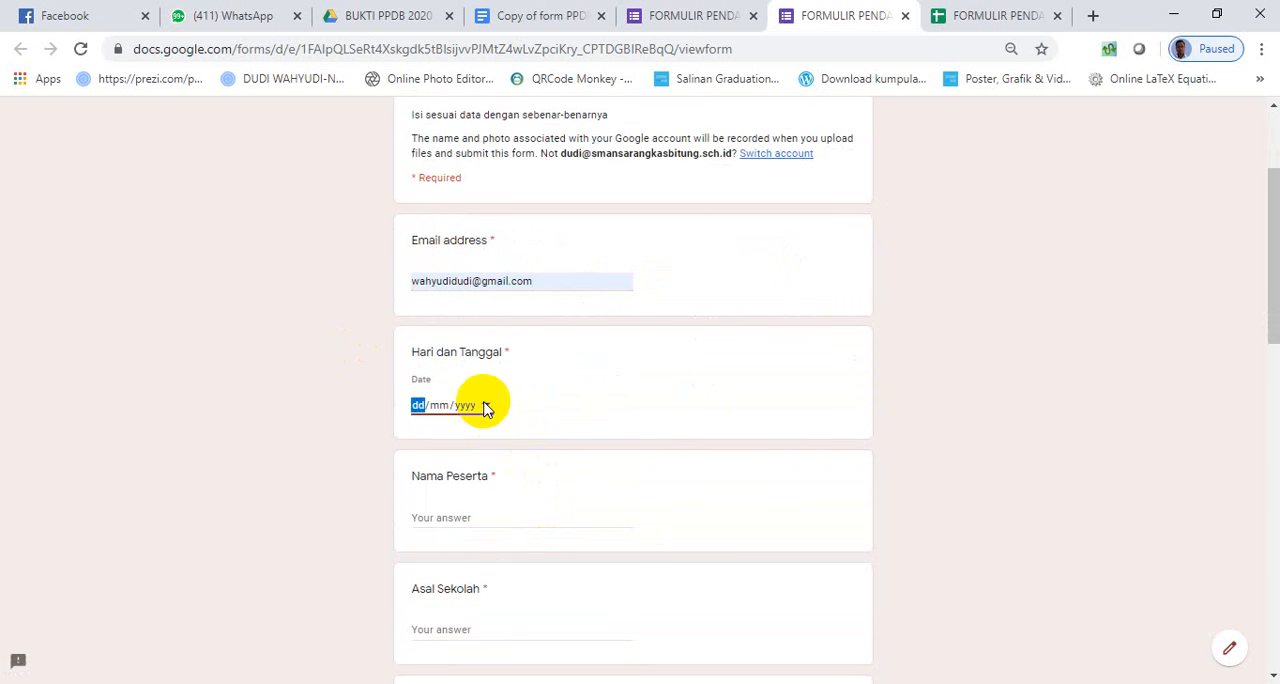
pyautogui.click(486, 405)
pyautogui.click(589, 520)
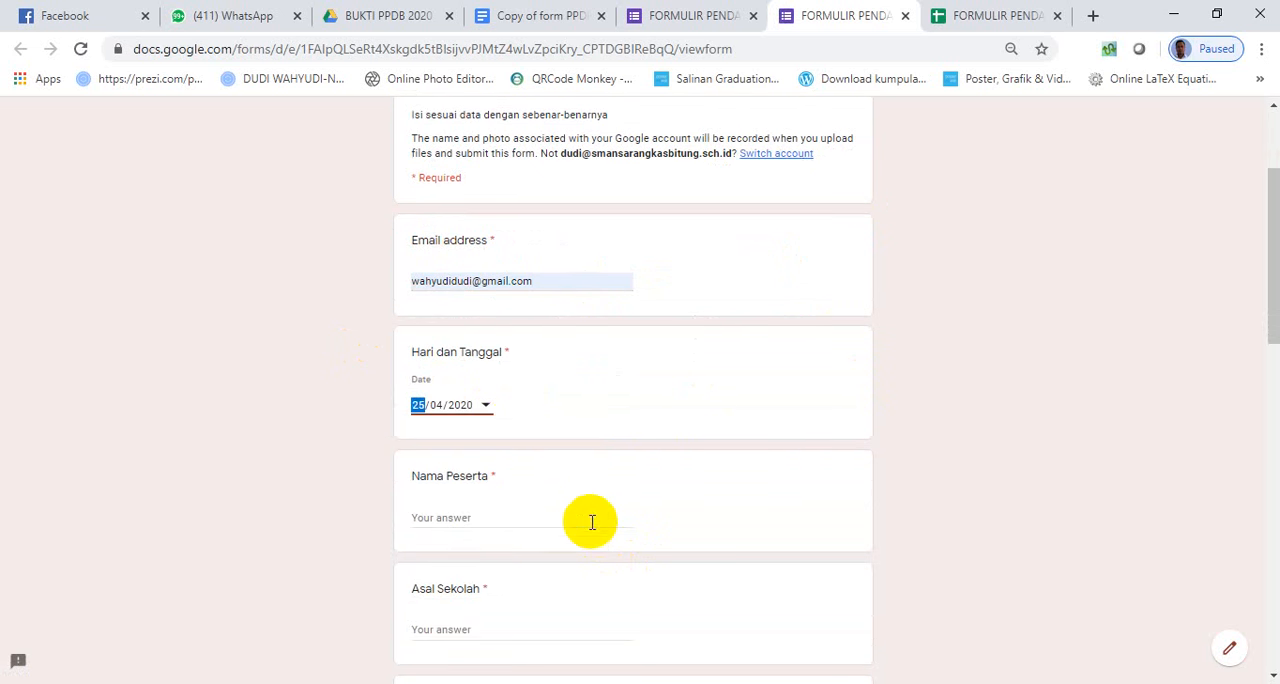
# - Enter the participant's full name, "SMP IT" as Asal Sekolah, and the student's NISN number
pyautogui.click(512, 511)
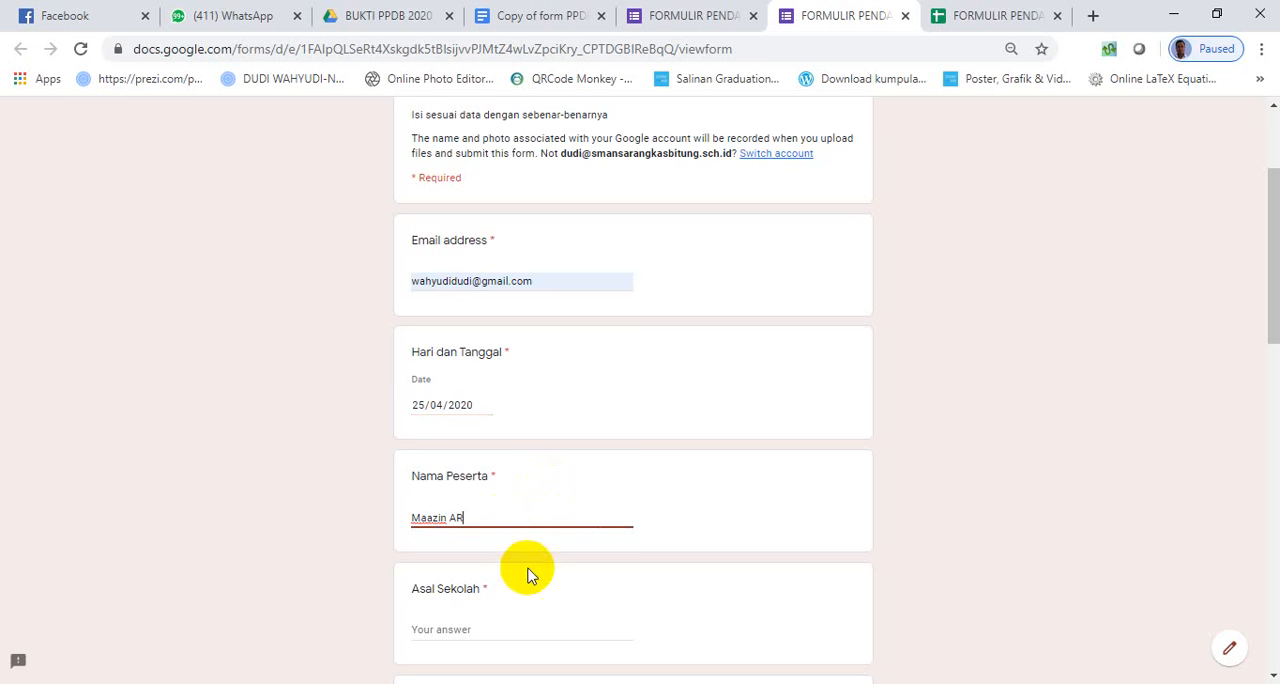
pyautogui.scroll(-1, 527, 574)
pyautogui.click(501, 535)
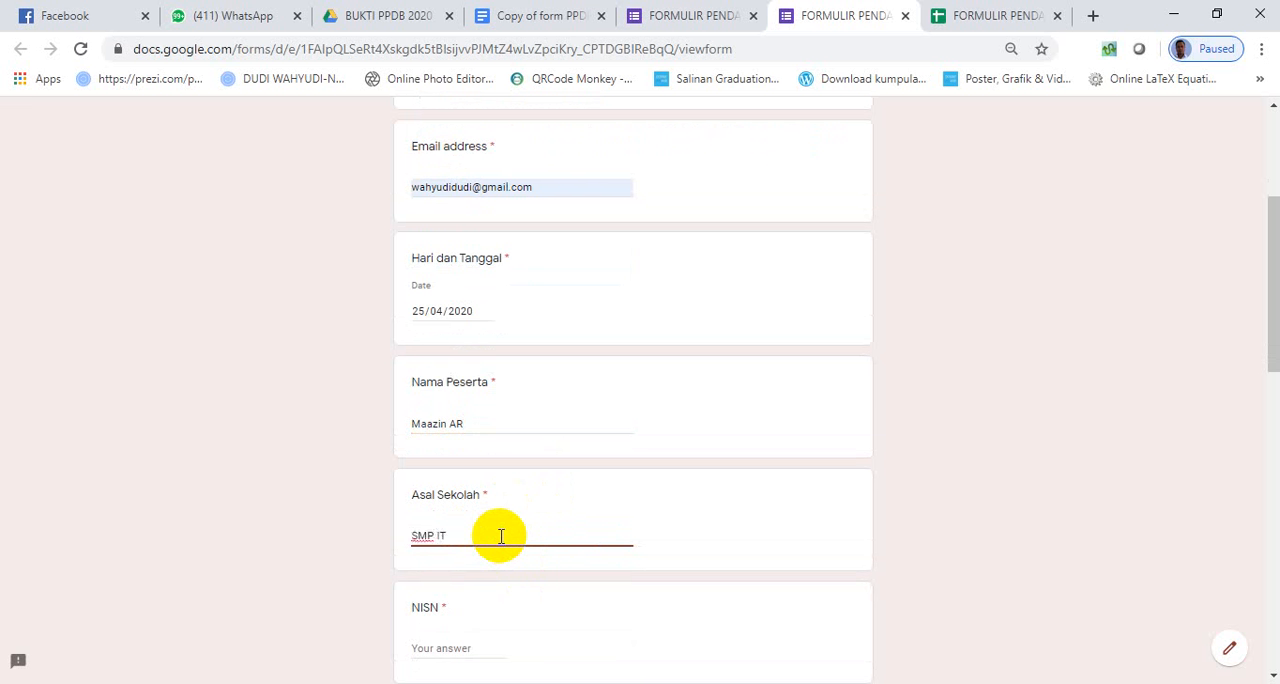
pyautogui.click(458, 645)
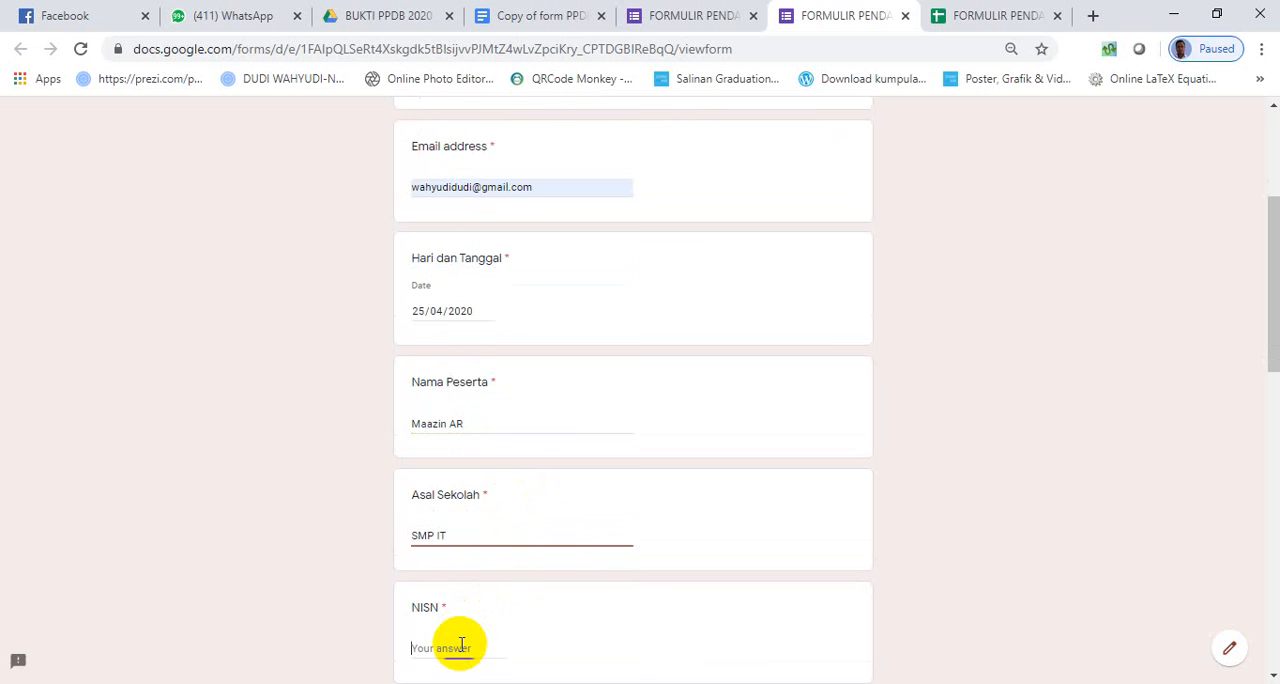
pyautogui.write('1234567')
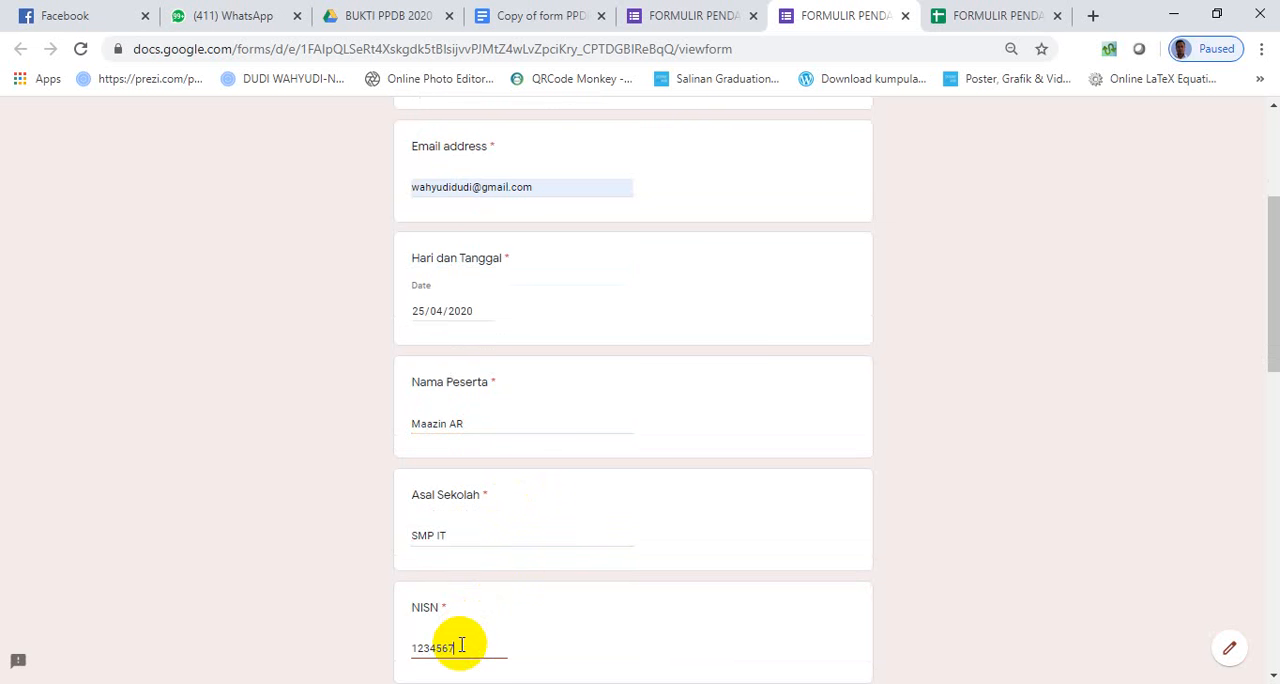
pyautogui.write('8')
pyautogui.scroll(-2, 523, 634)
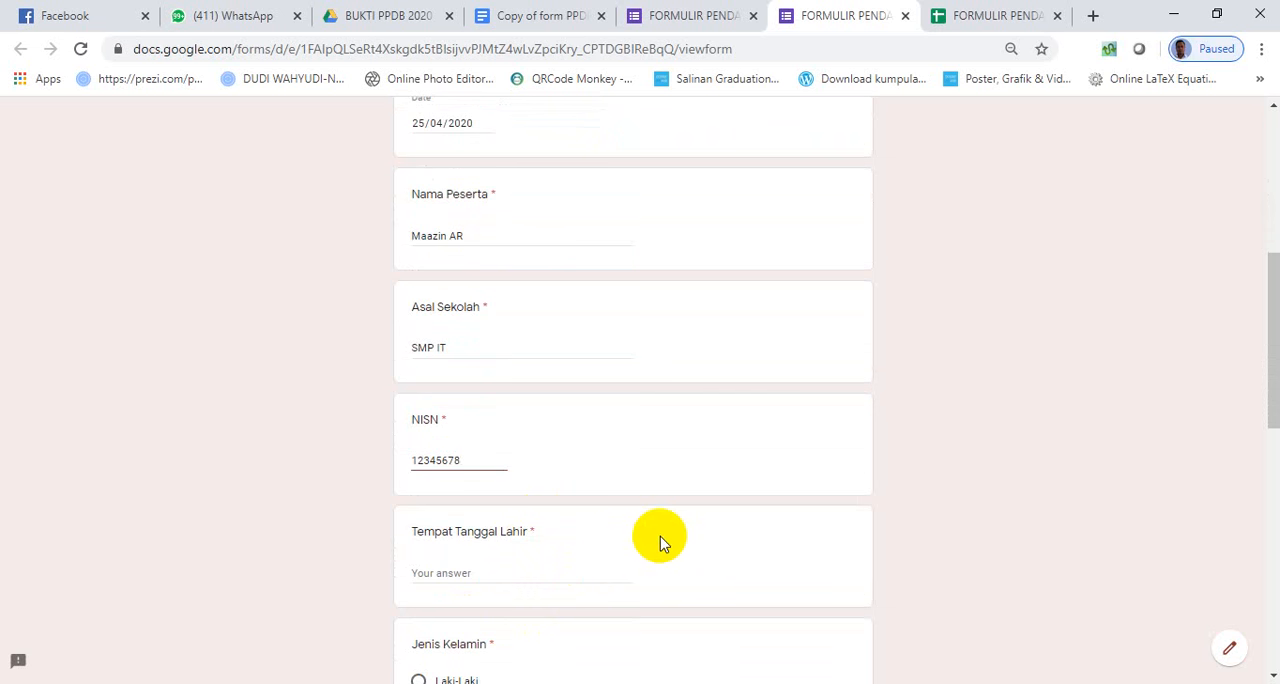
# - Enter the participant's place and date of birth under Tempat Tanggal Lahir, and choose Perempuan as Jenis Kelamin
pyautogui.click(485, 568)
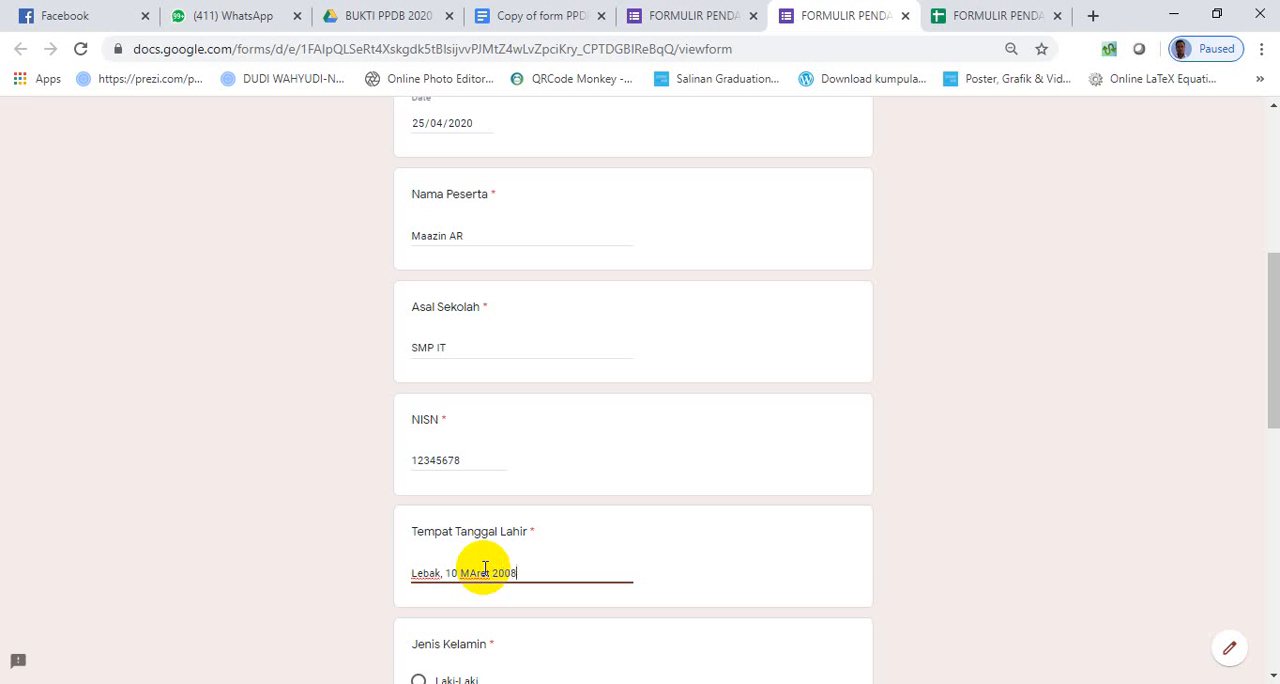
pyautogui.click(473, 572)
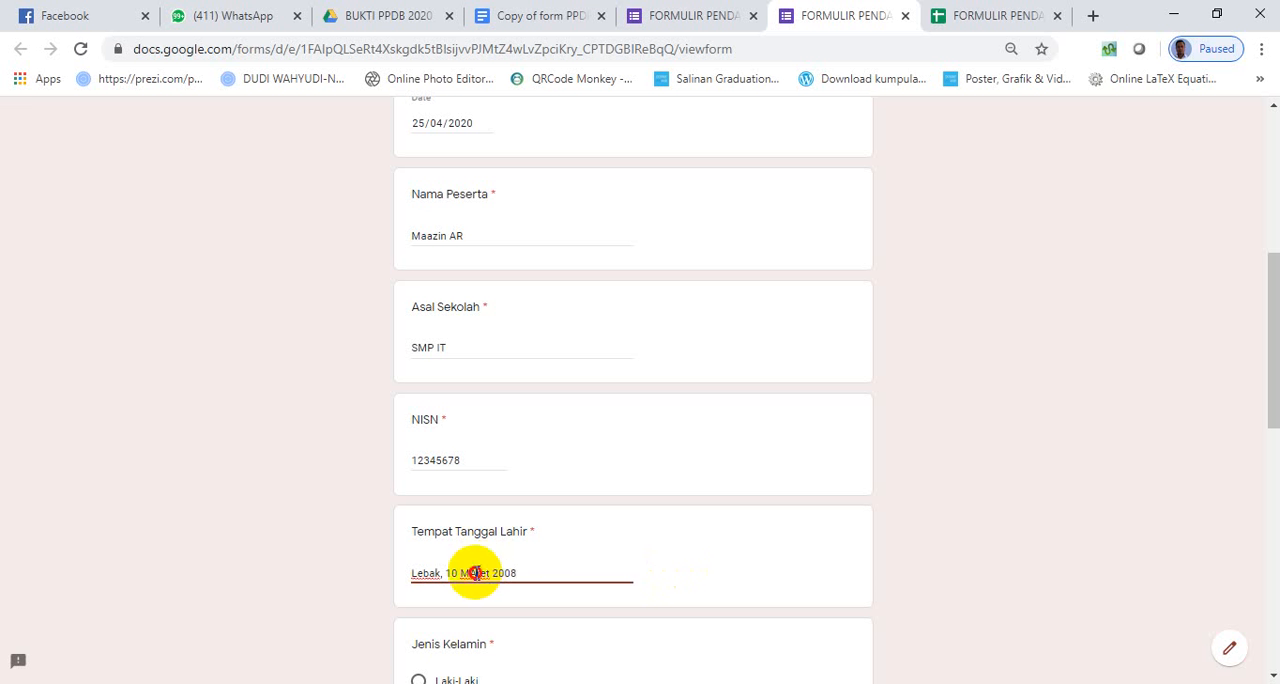
pyautogui.scroll(-2, 563, 590)
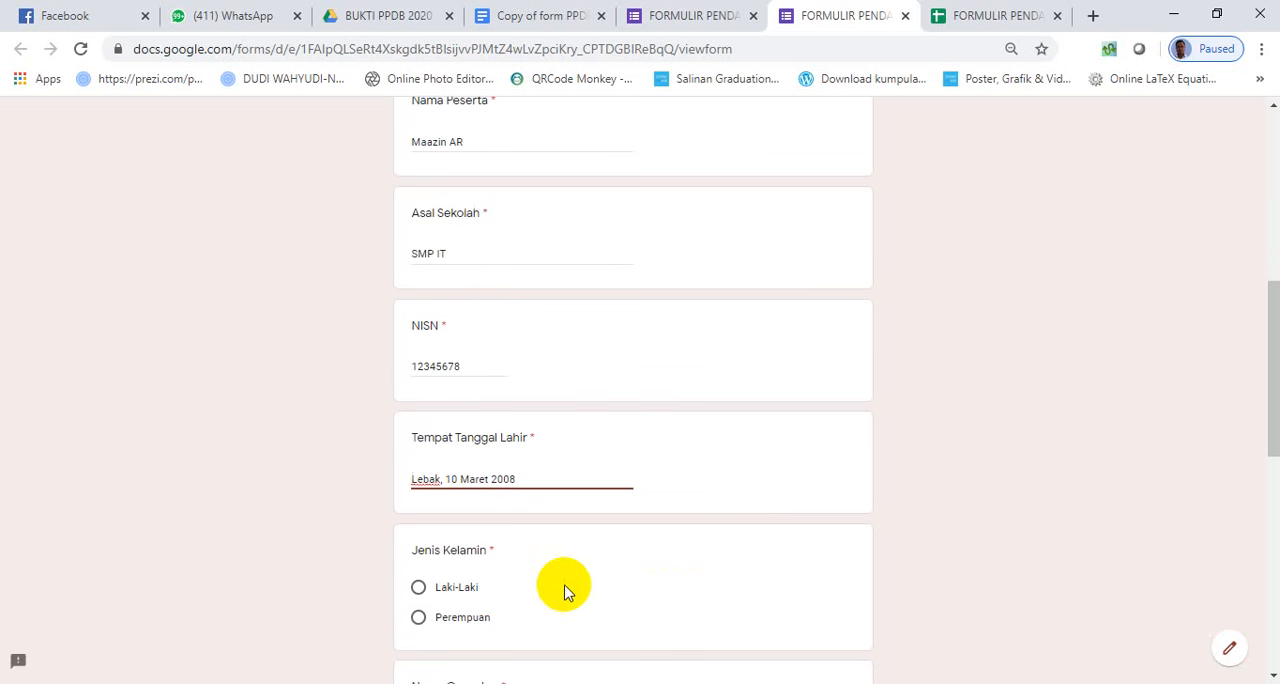
pyautogui.click(443, 616)
# - Fill in the parent's name and the full home address, and set Jarak Rumah Ke Sekolah Tujuan to 5 KM
pyautogui.scroll(-1, 680, 570)
pyautogui.scroll(-2, 705, 545)
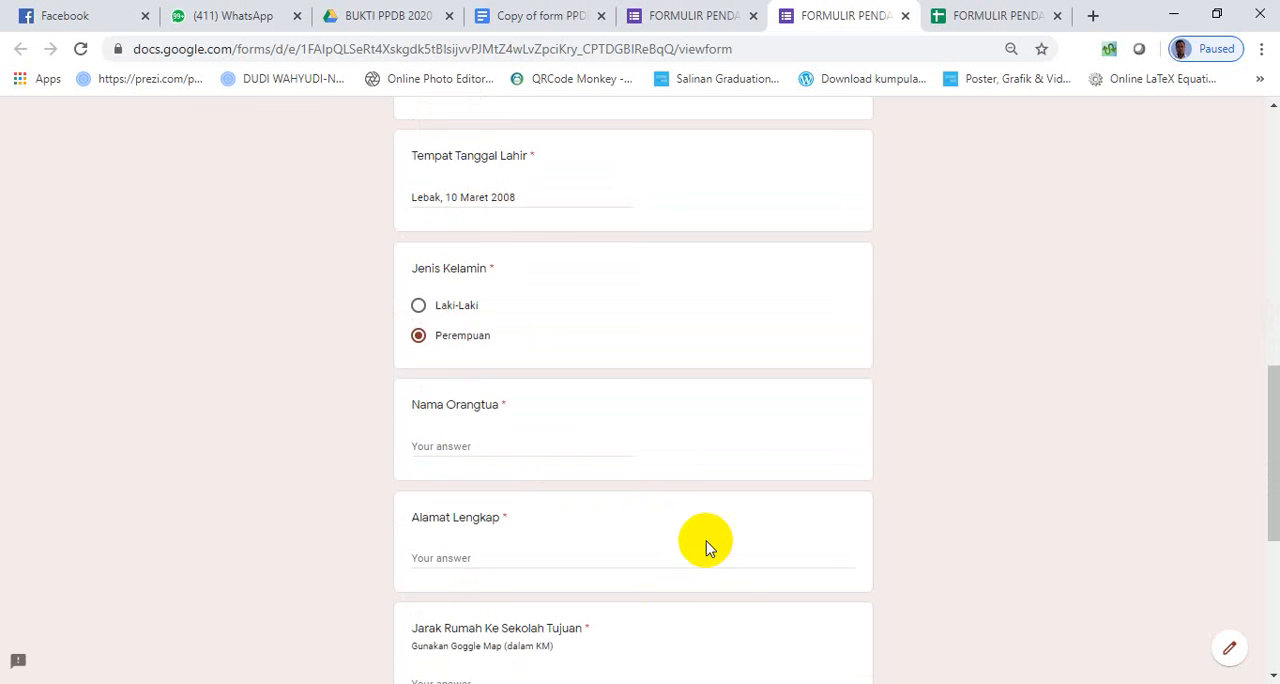
pyautogui.click(476, 445)
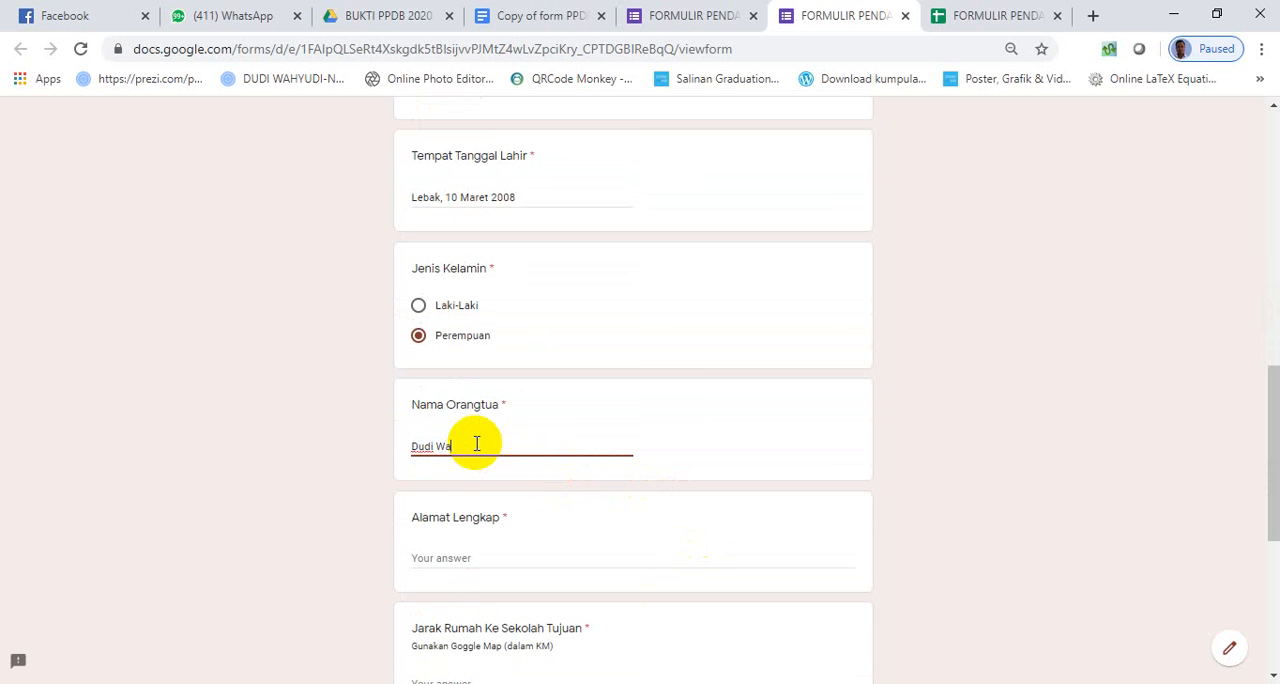
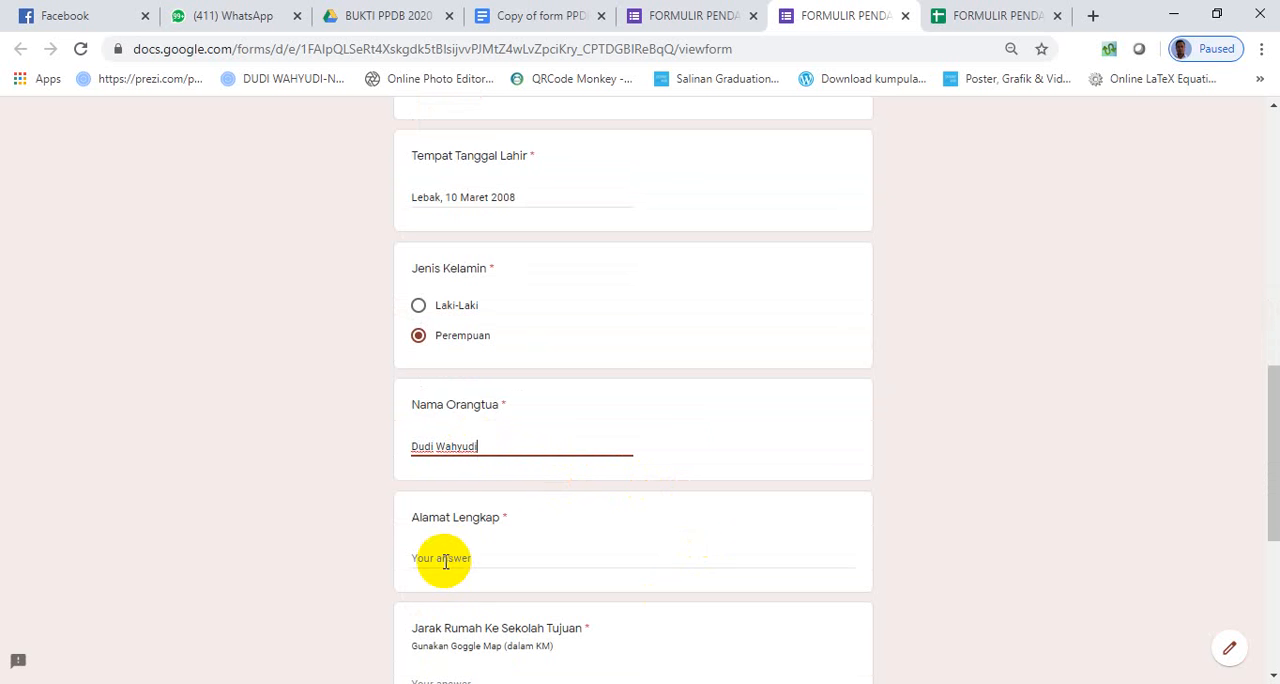
pyautogui.click(445, 558)
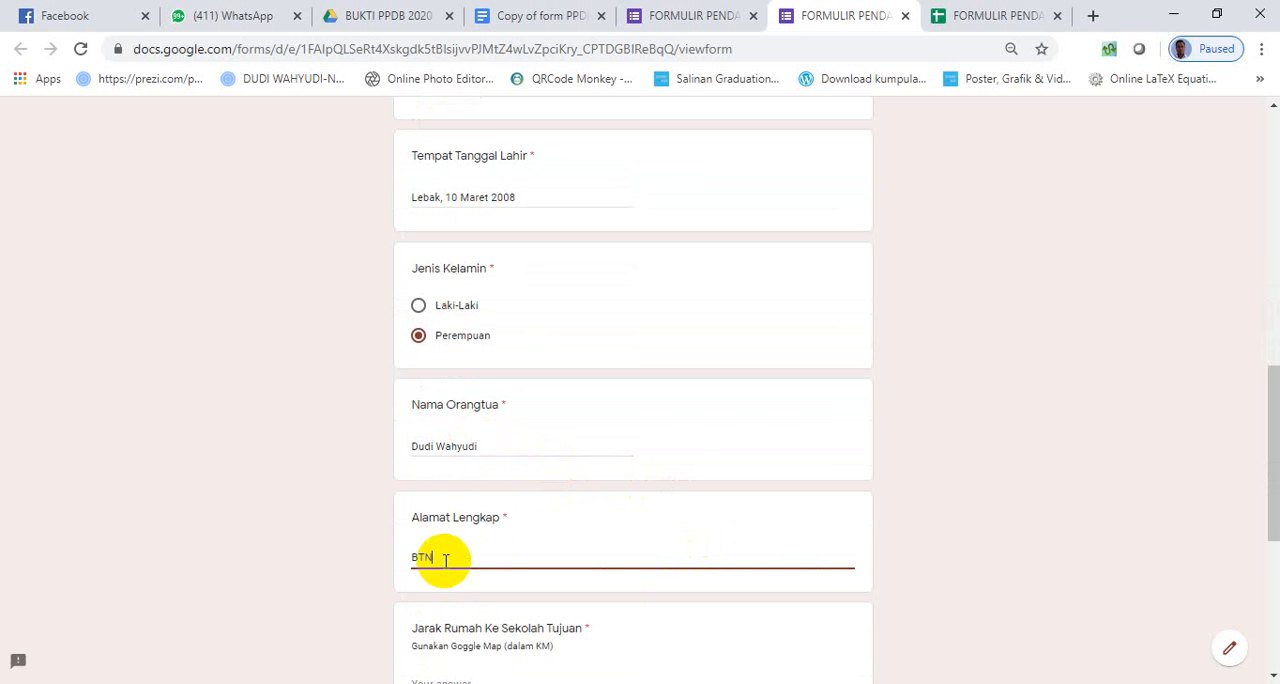
pyautogui.write('BTN')
pyautogui.scroll(-2, 578, 500)
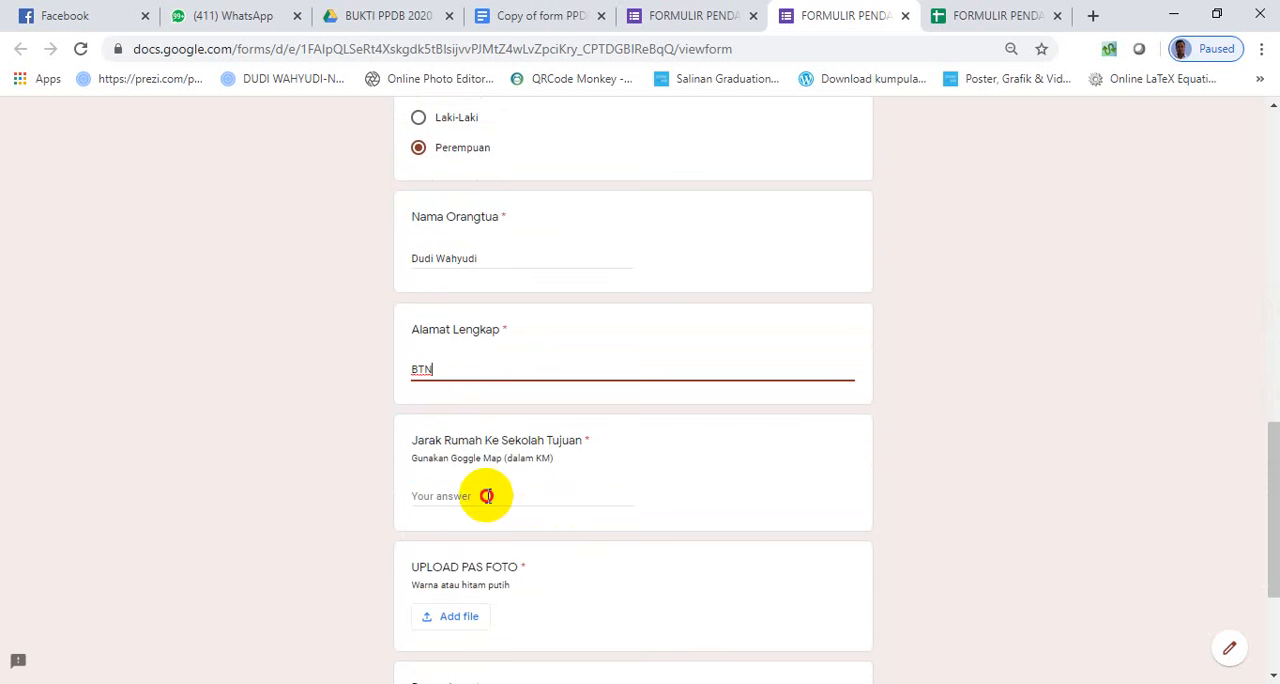
pyautogui.click(486, 496)
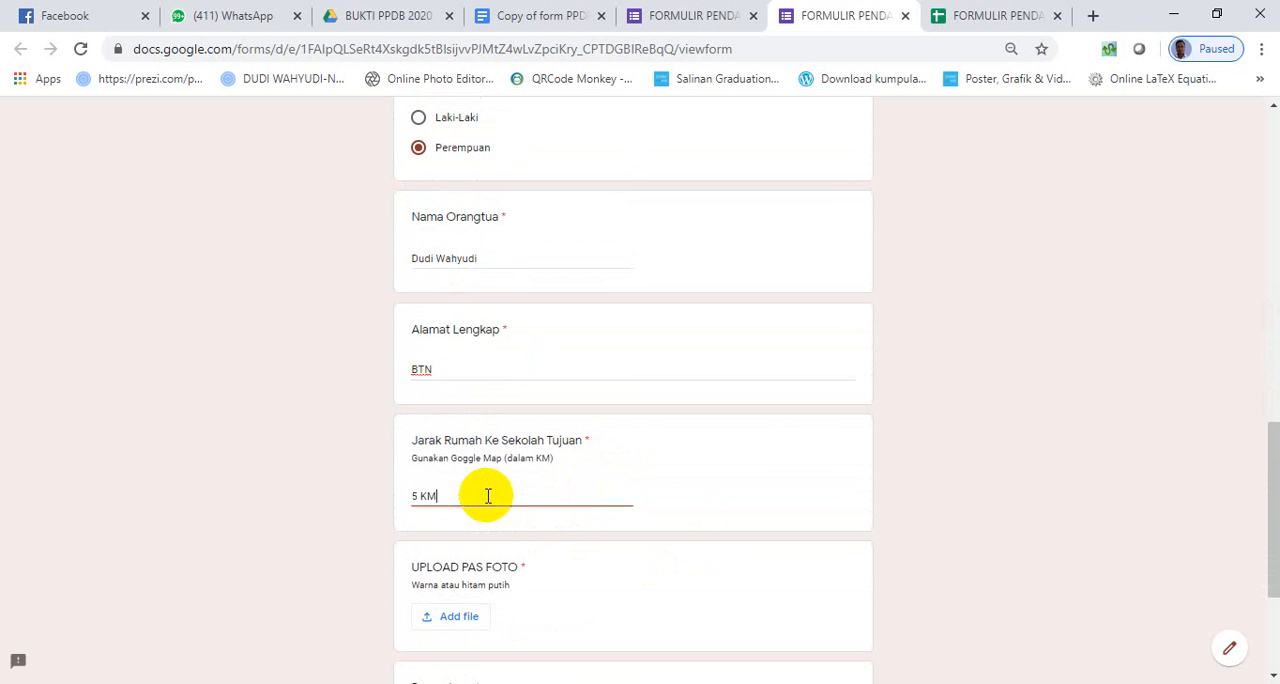
# - Upload the participant's PNG photo from the Pictures folder as the UPLOAD PAS FOTO answer
pyautogui.scroll(-1, 617, 581)
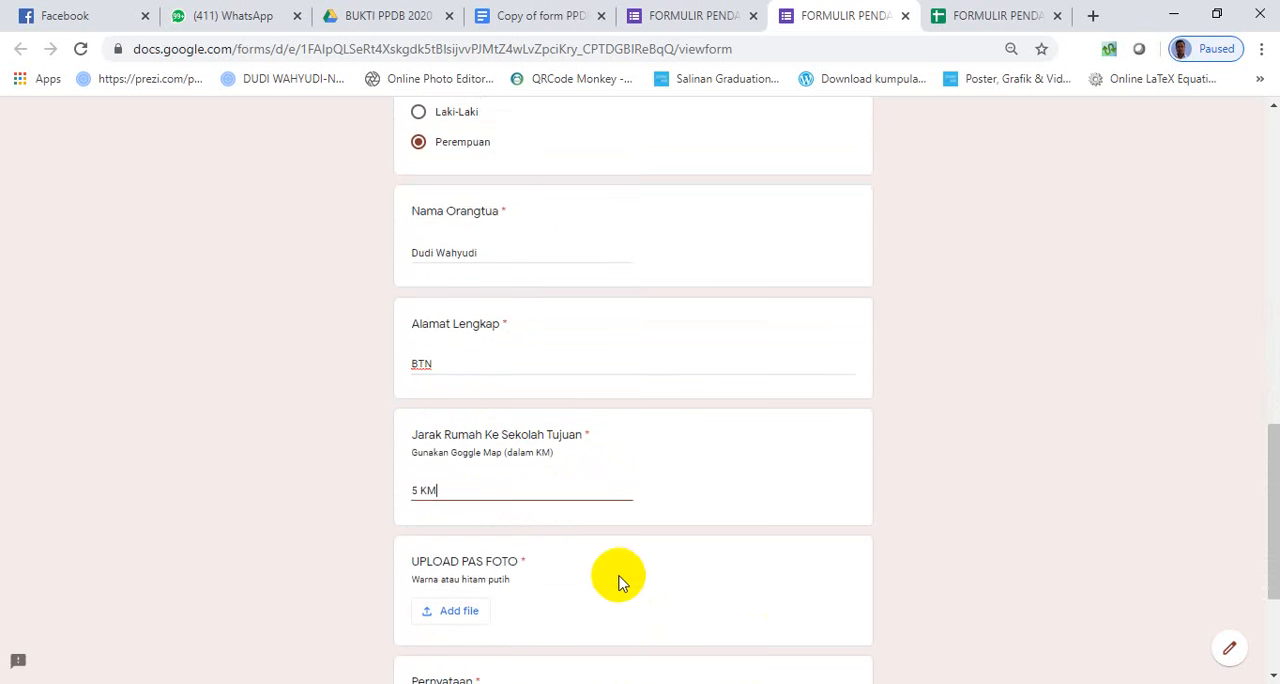
pyautogui.click(450, 528)
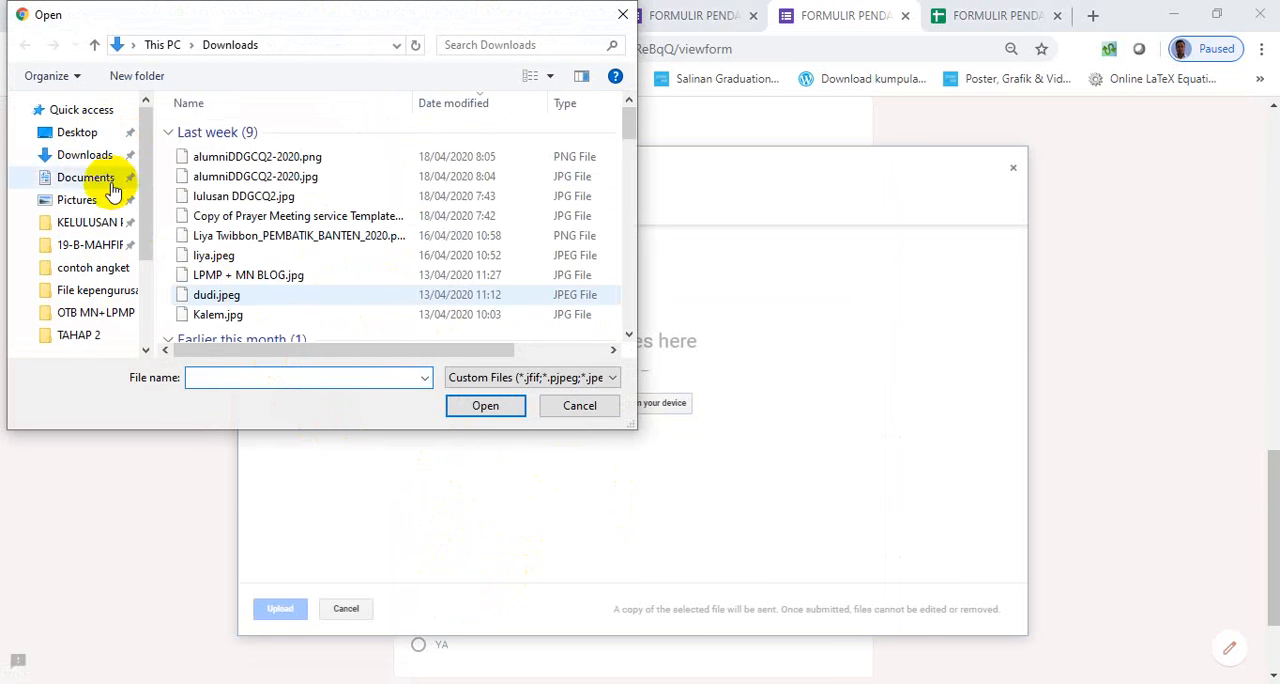
pyautogui.click(87, 202)
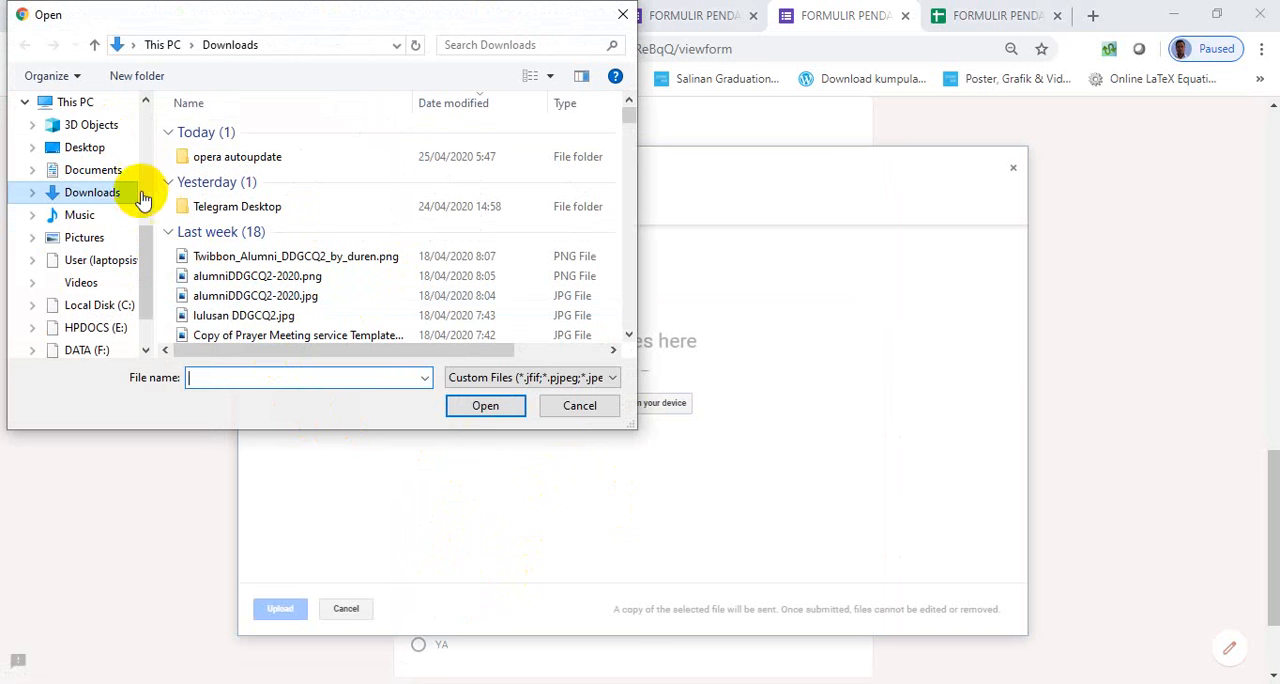
pyautogui.click(86, 242)
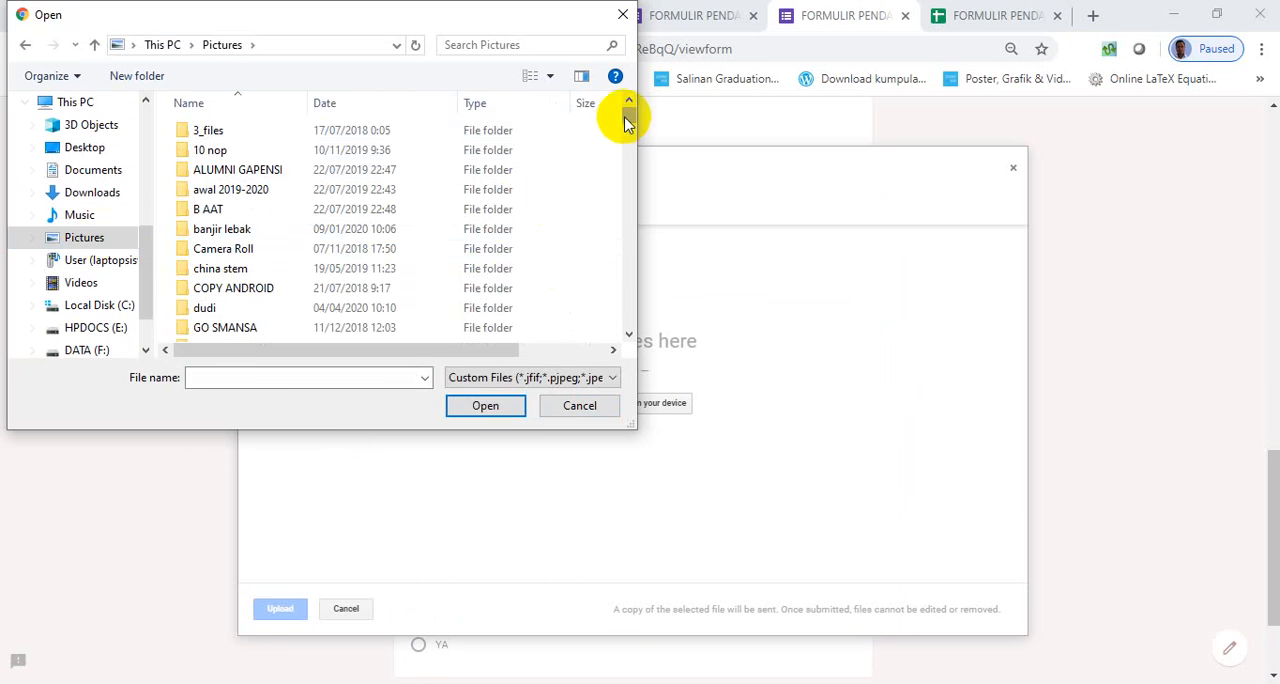
pyautogui.moveTo(623, 114); pyautogui.dragTo(594, 233)
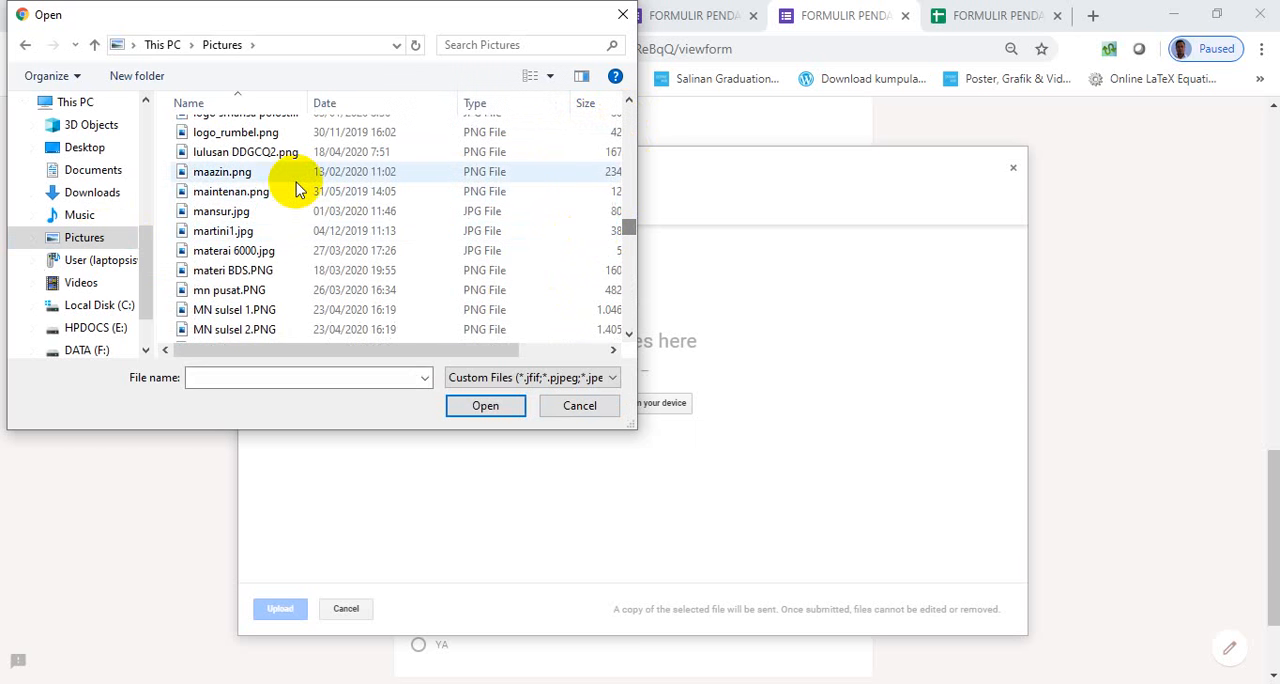
pyautogui.click(549, 76)
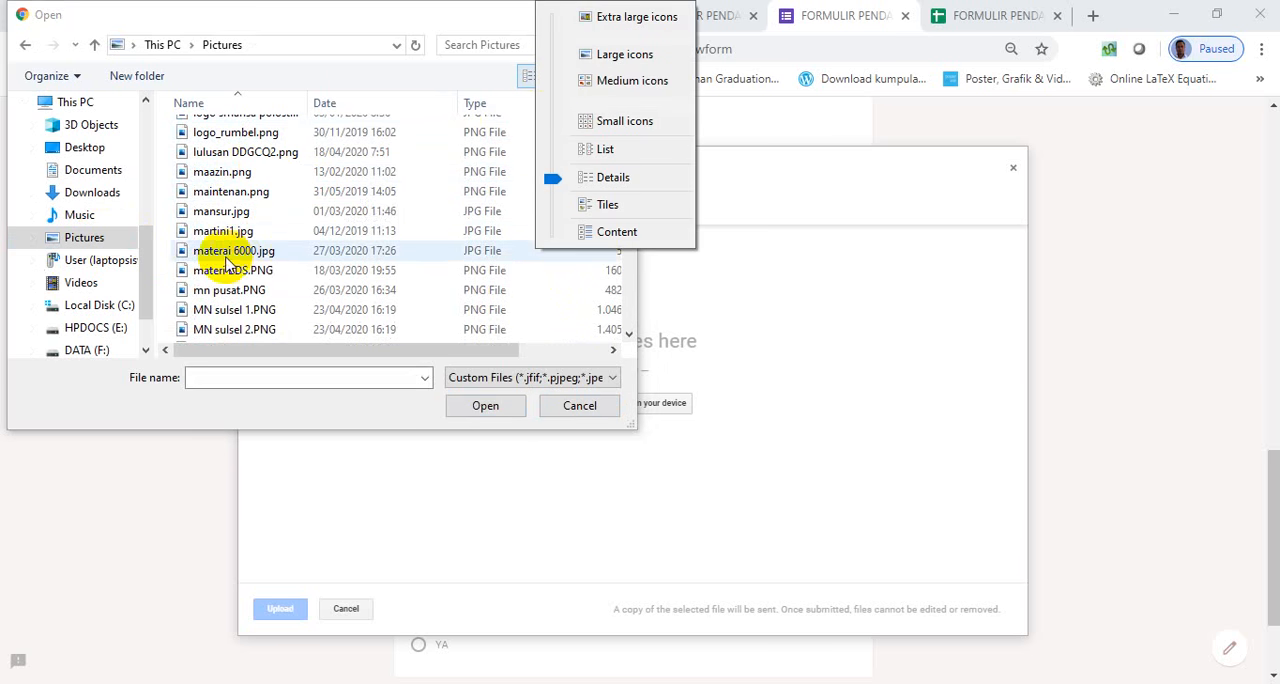
pyautogui.doubleClick(226, 170)
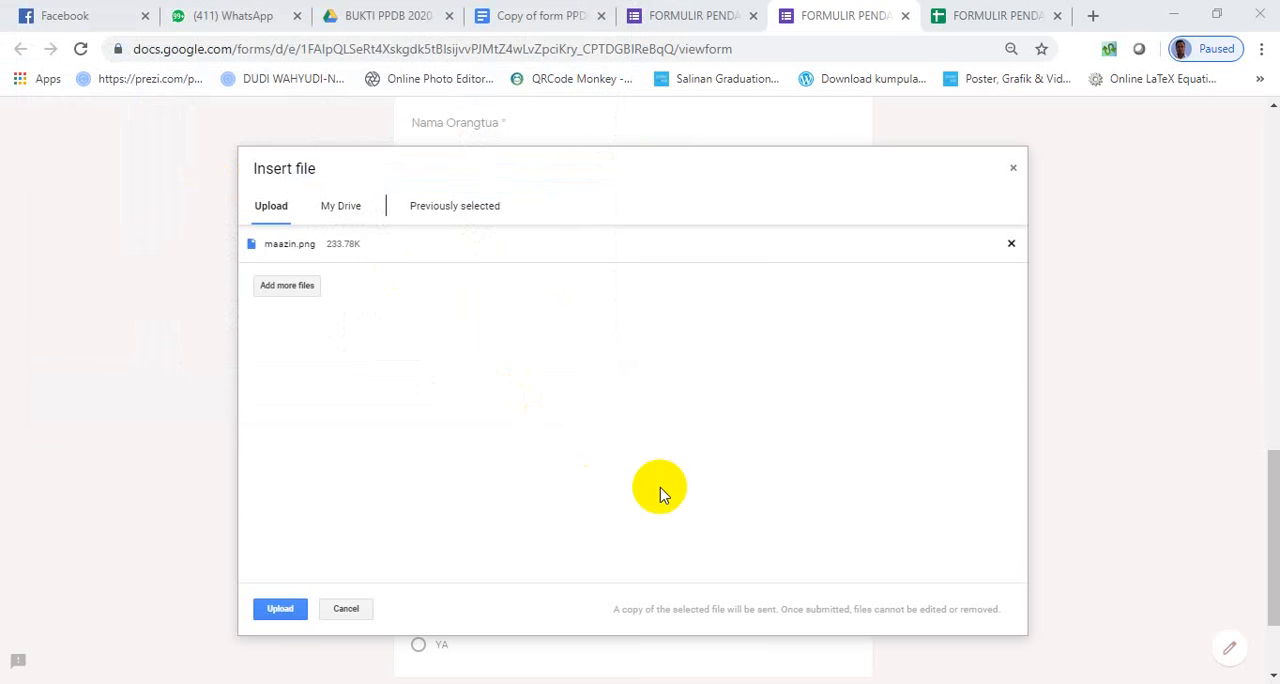
pyautogui.click(276, 609)
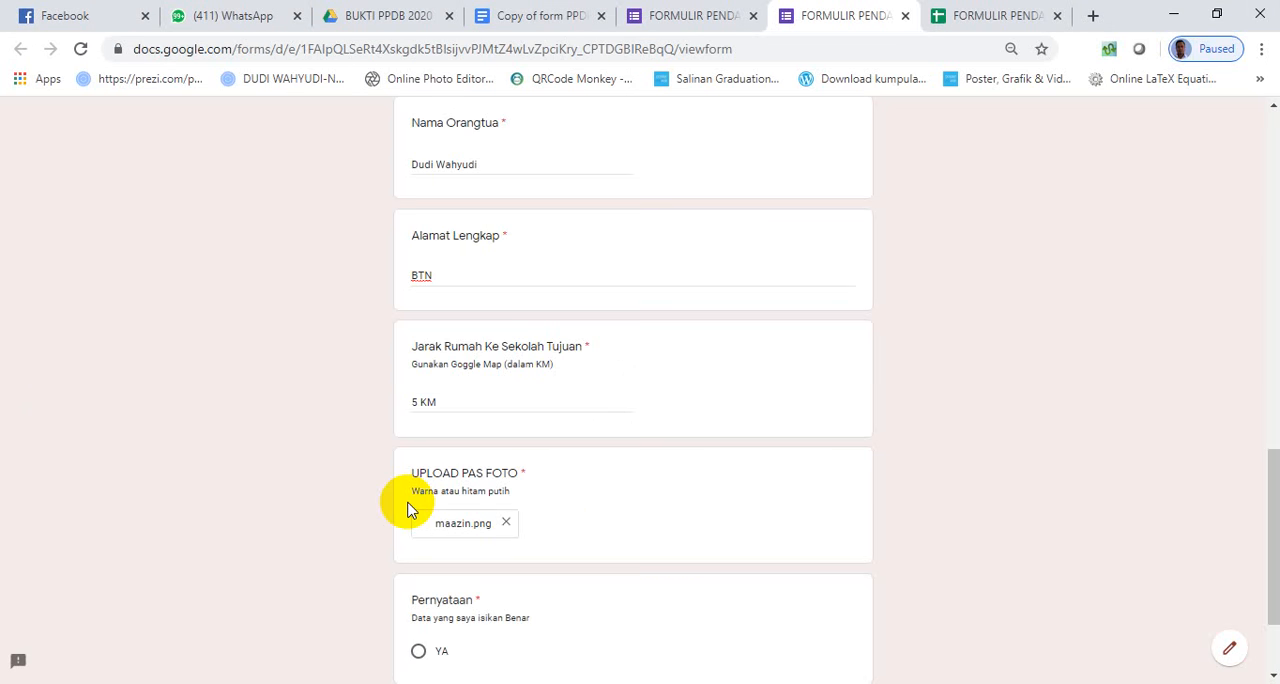
# - Answer the Pernyataan question with YA and submit the registration form
pyautogui.scroll(-2, 540, 590)
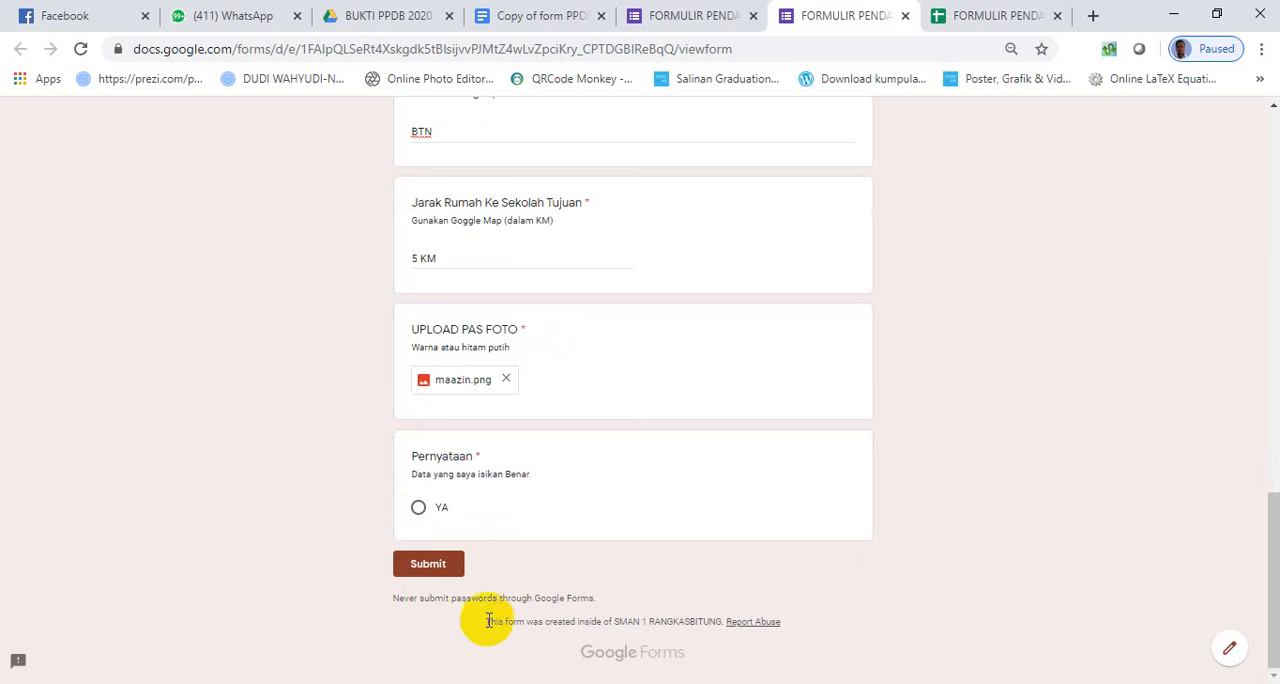
pyautogui.click(436, 509)
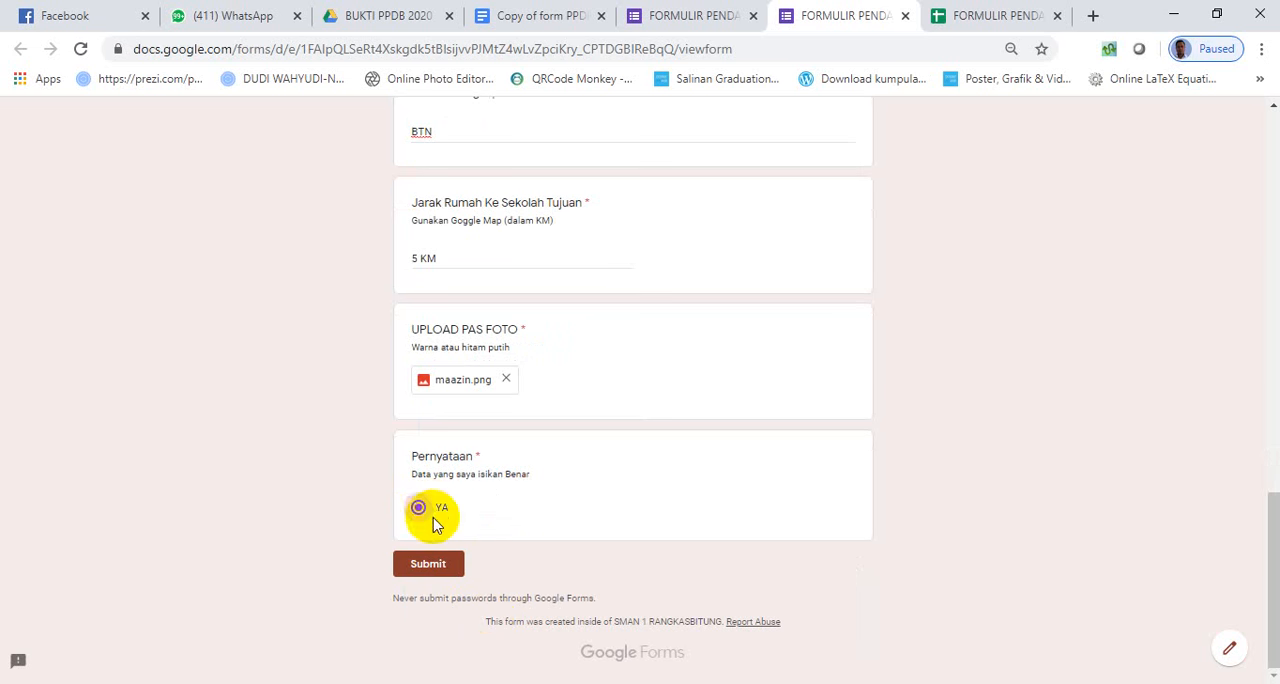
pyautogui.click(436, 570)
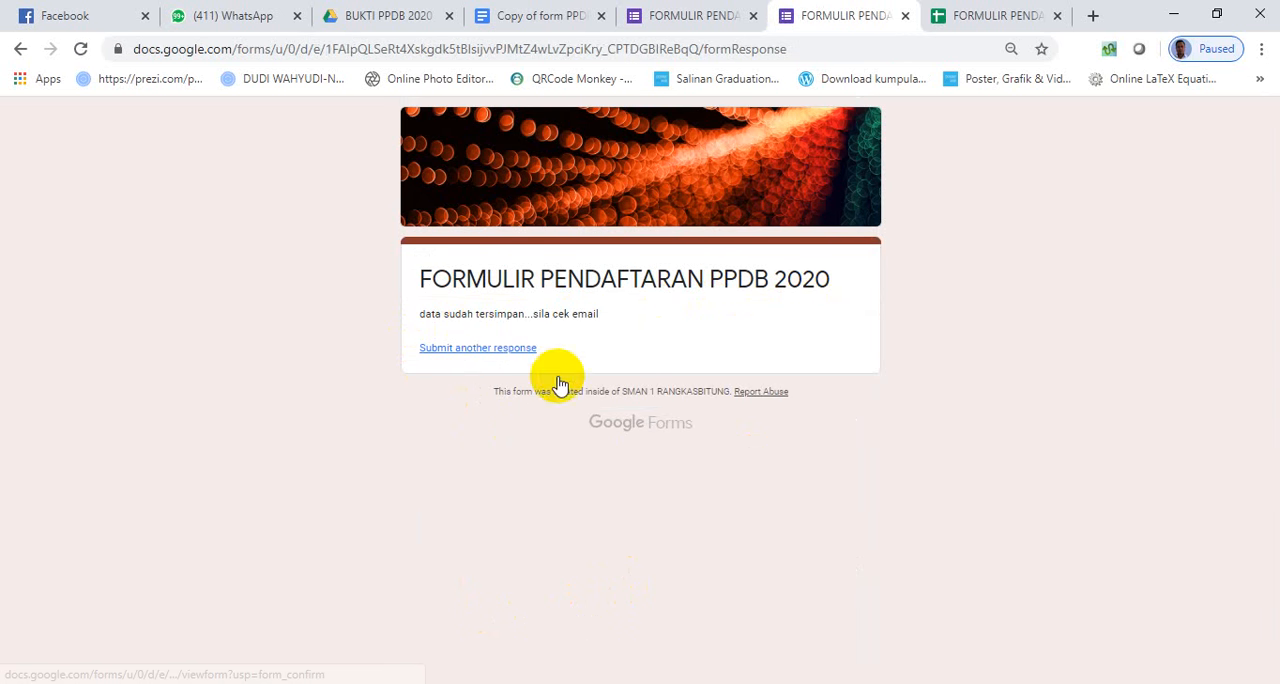
# - Switch to the form's responses spreadsheet, close the AutoCrat dialog, and check the merge columns of the new response
pyautogui.click(964, 16)
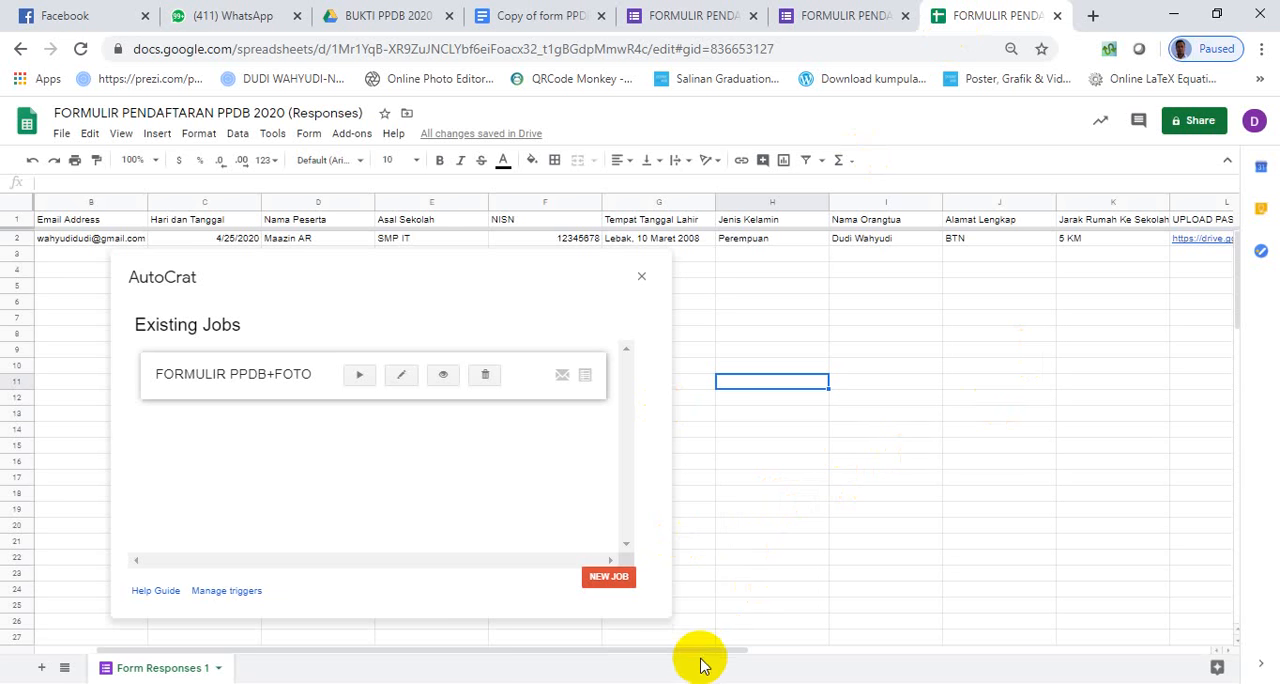
pyautogui.moveTo(700, 652)
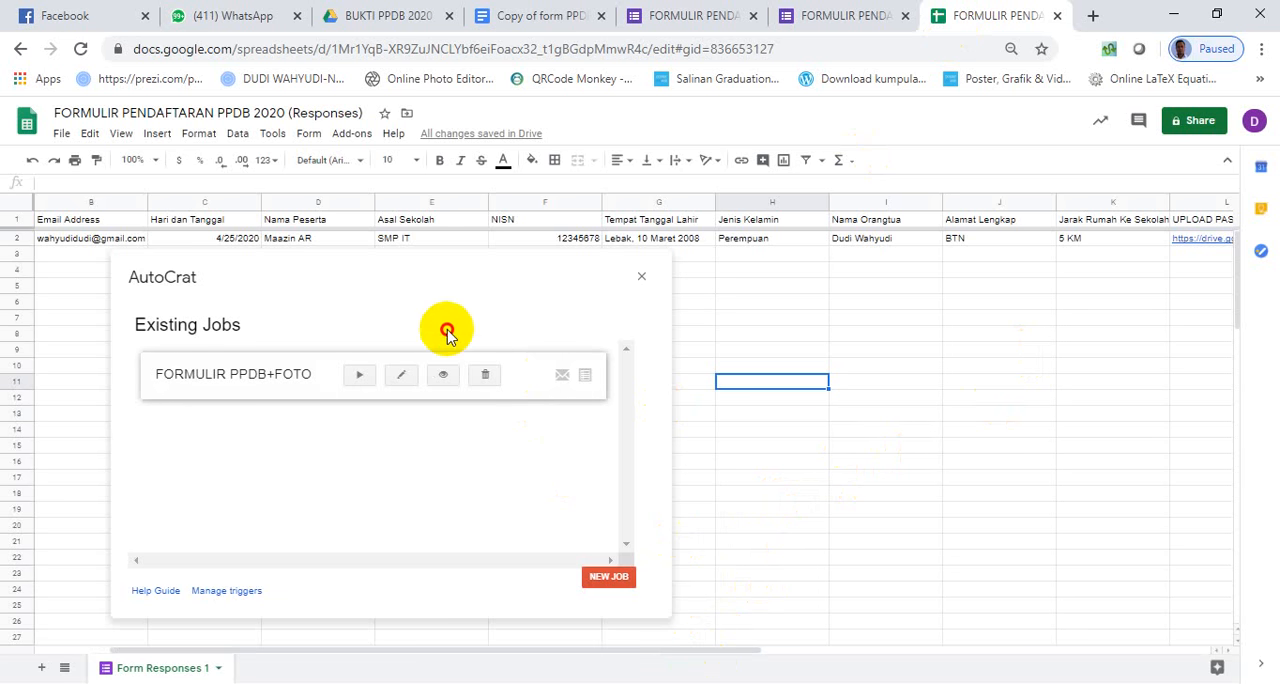
pyautogui.click(641, 277)
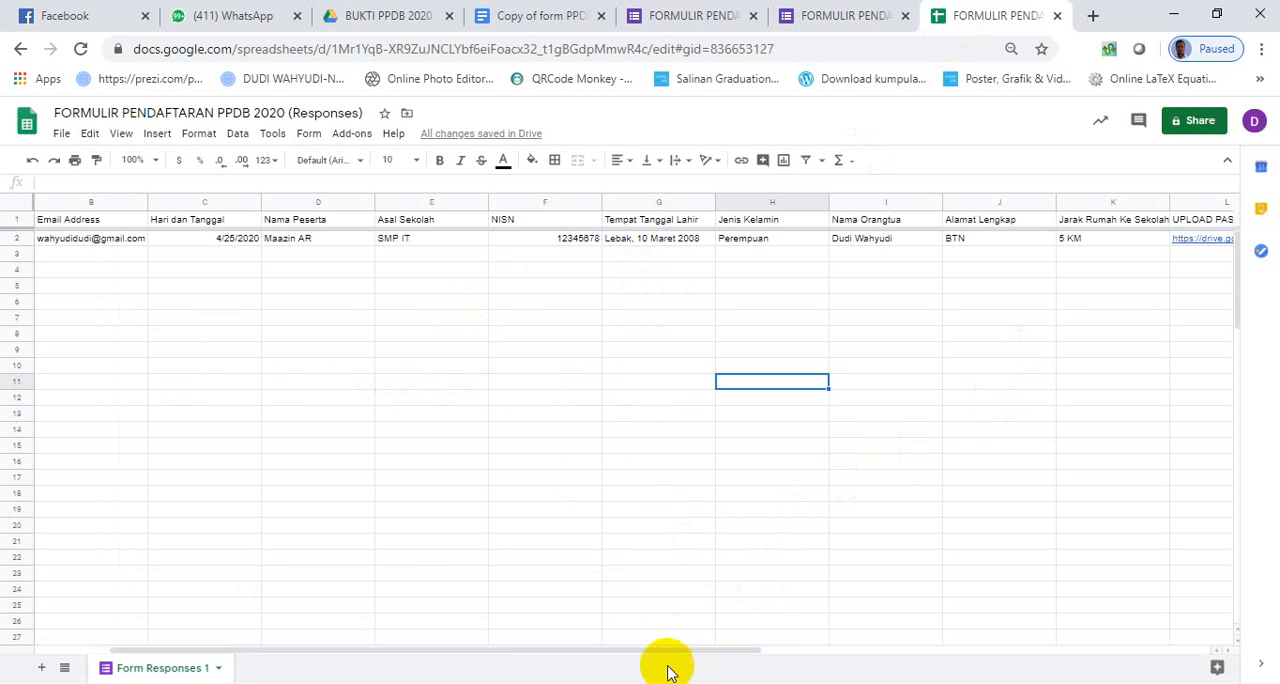
pyautogui.moveTo(641, 652); pyautogui.dragTo(1060, 609)
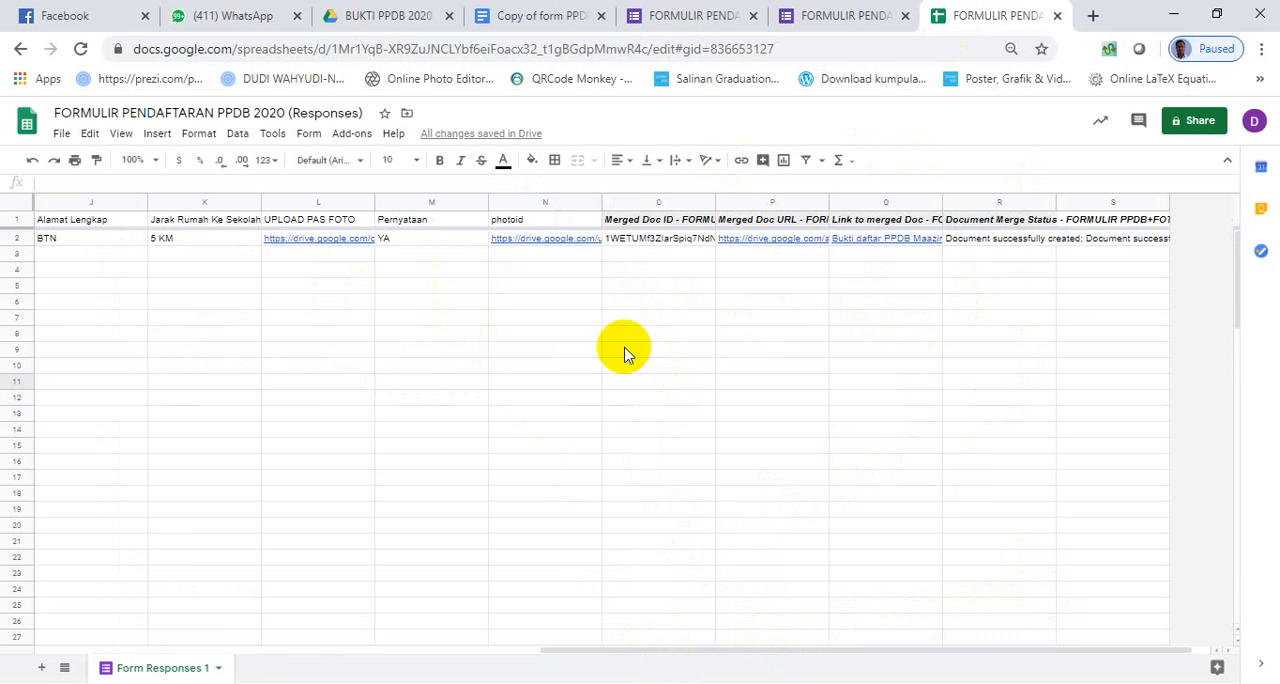
# - Open the link to the merged document and examine the registration details and photo in the generated PDF
pyautogui.moveTo(908, 238)
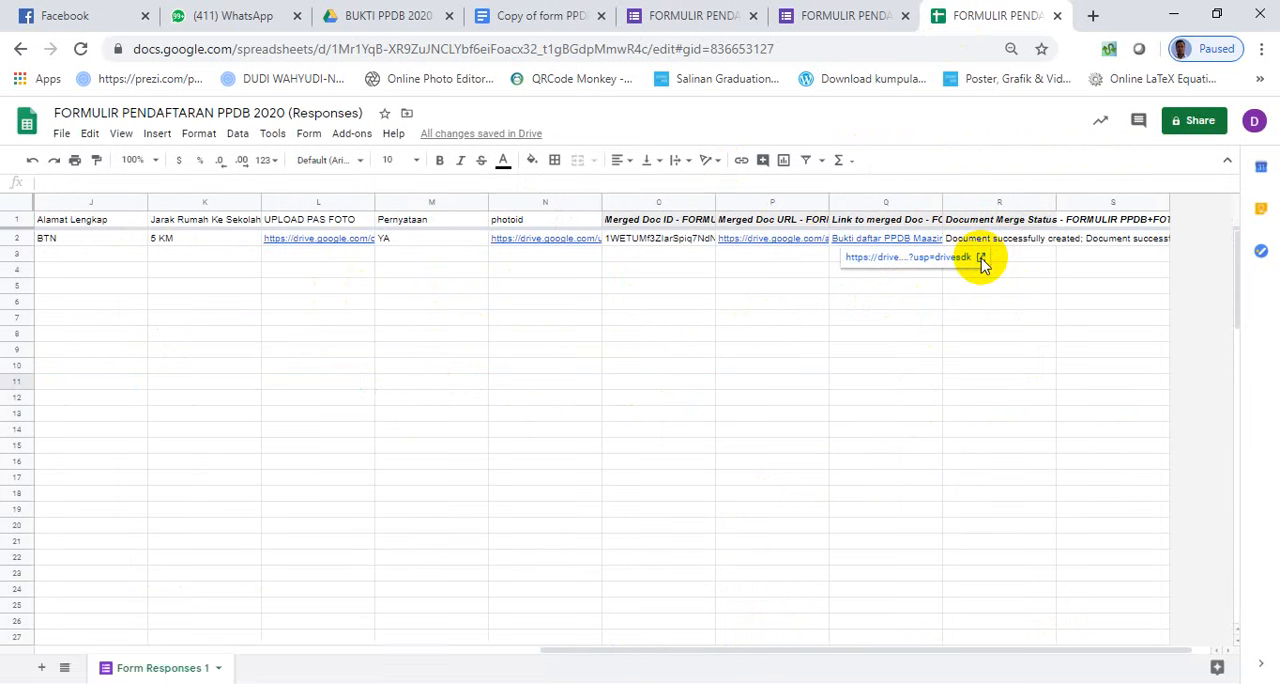
pyautogui.click(982, 260)
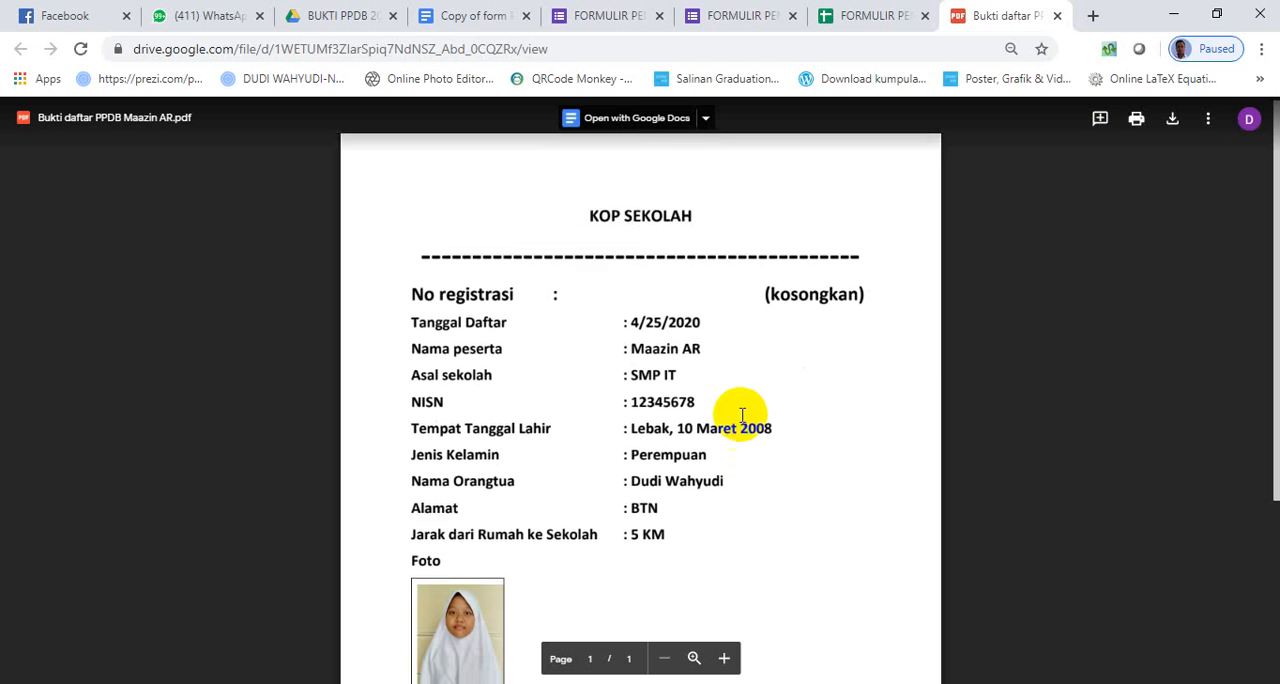
pyautogui.scroll(-1, 644, 189)
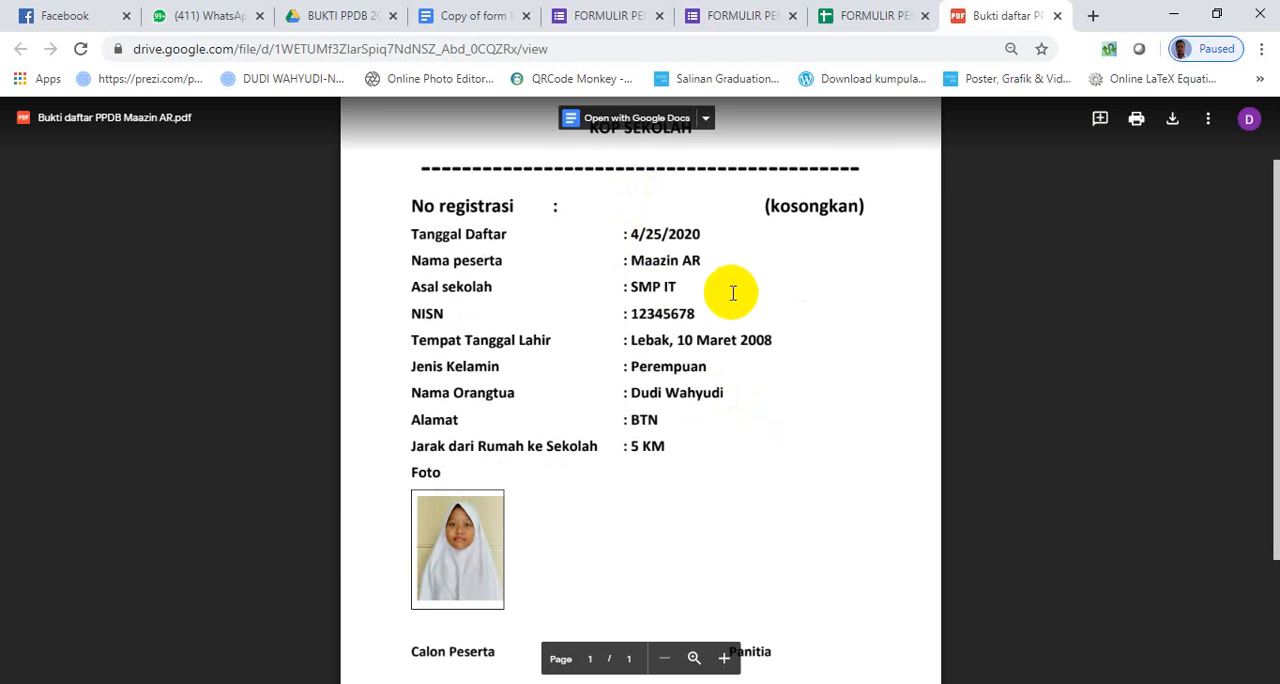
pyautogui.scroll(-1, 600, 460)
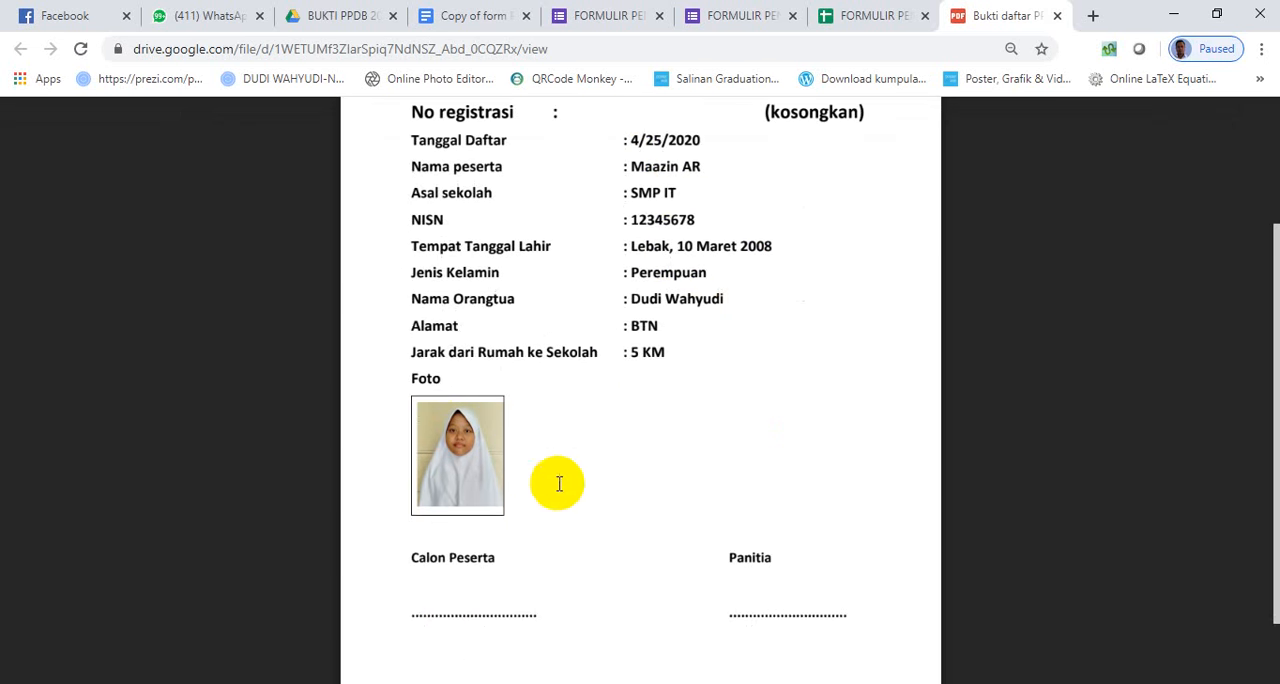
pyautogui.scroll(2, 714, 388)
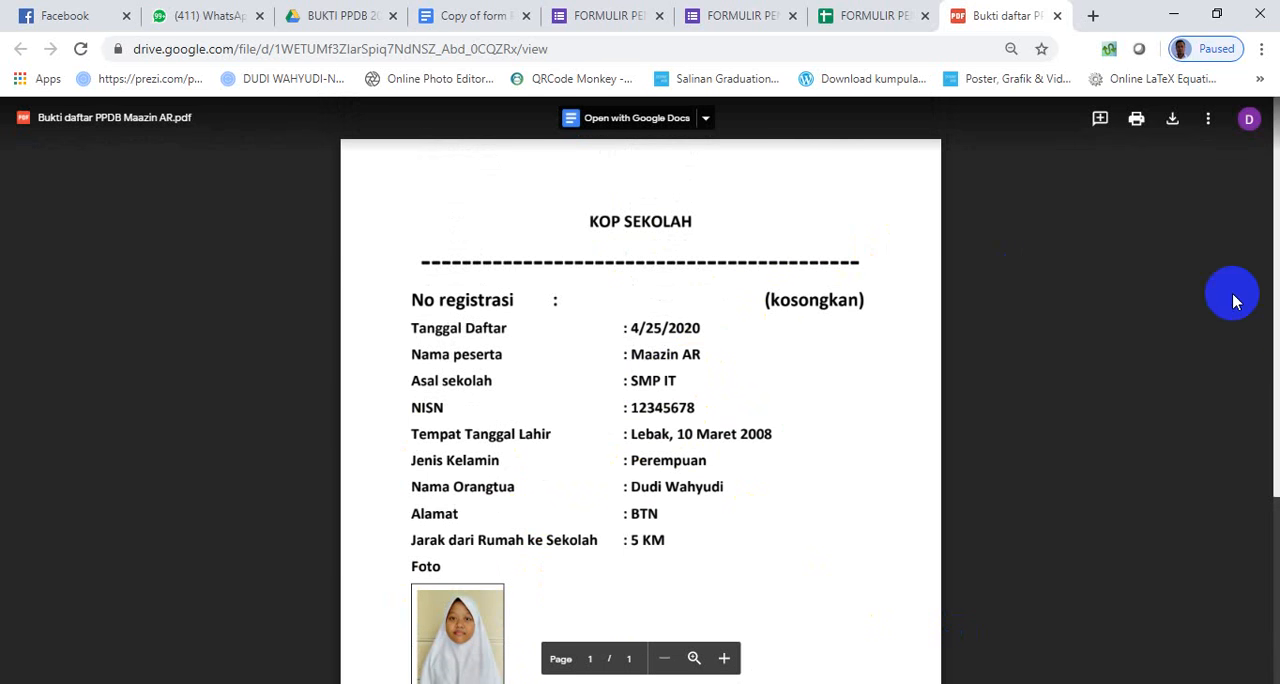
# - Open a new incognito window and go to the Gmail login page
pyautogui.click(1262, 49)
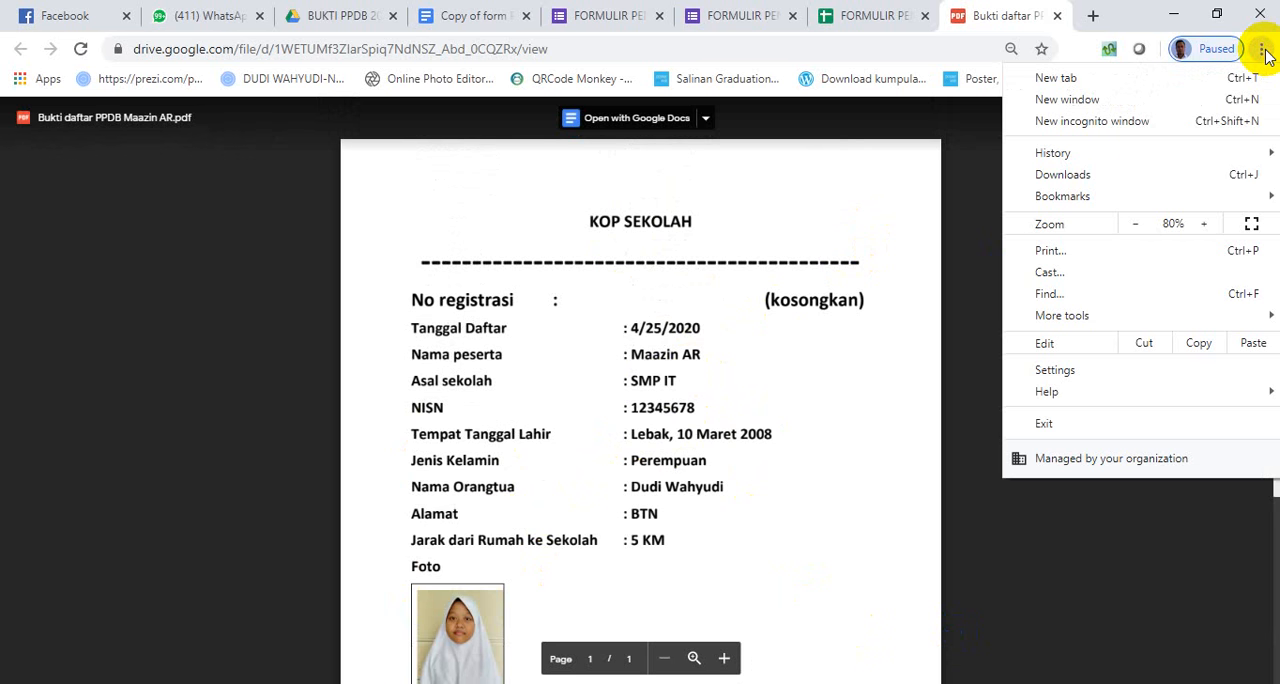
pyautogui.click(1080, 121)
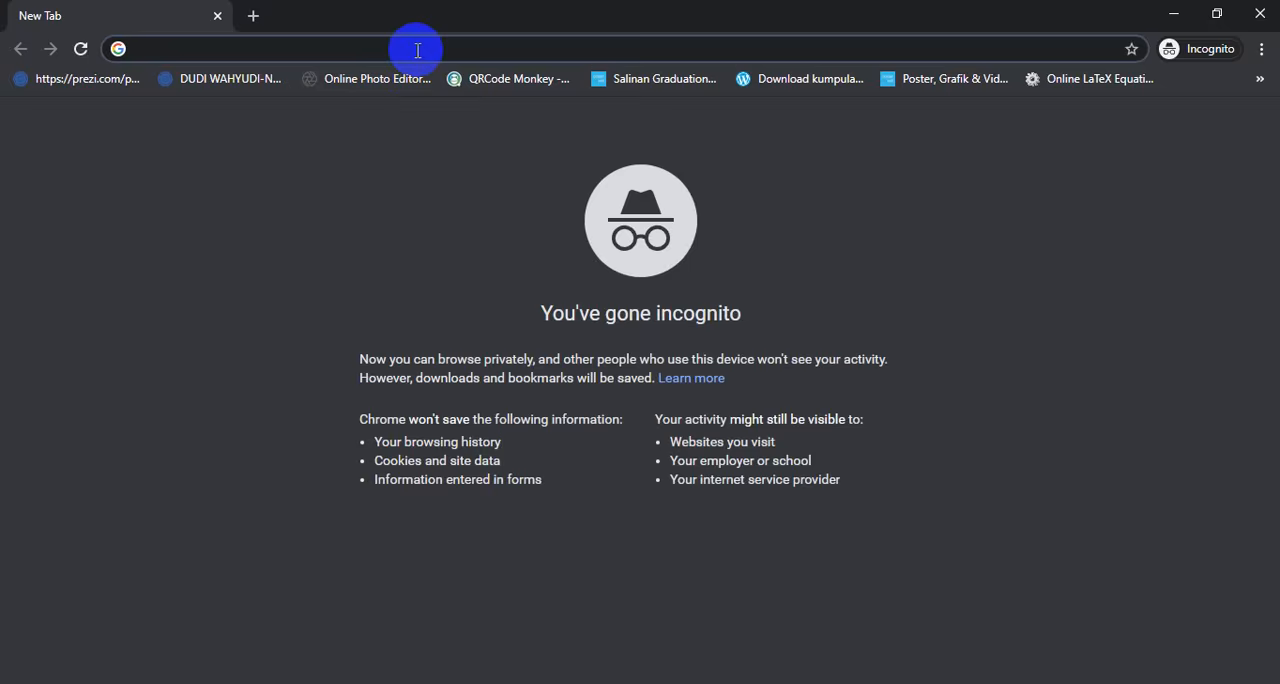
pyautogui.write('gm')
pyautogui.press('Return')
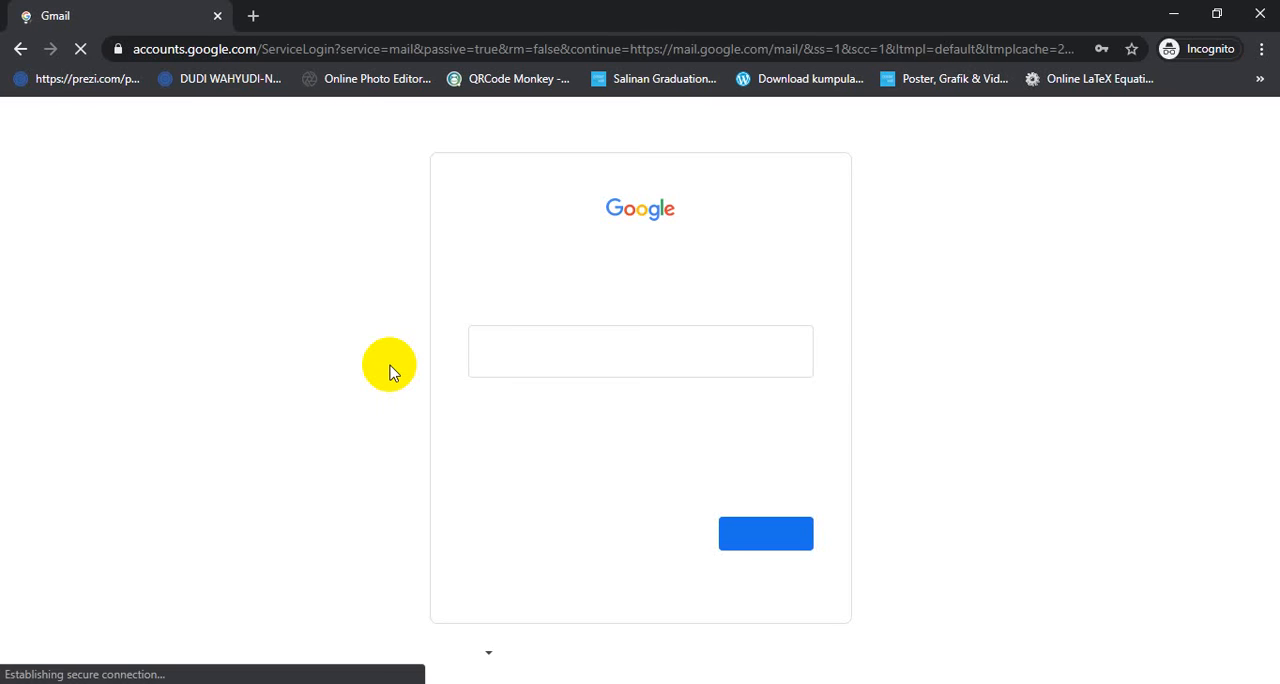
# - Sign in to Gmail with the registrant's saved email address and account password
pyautogui.write('w')
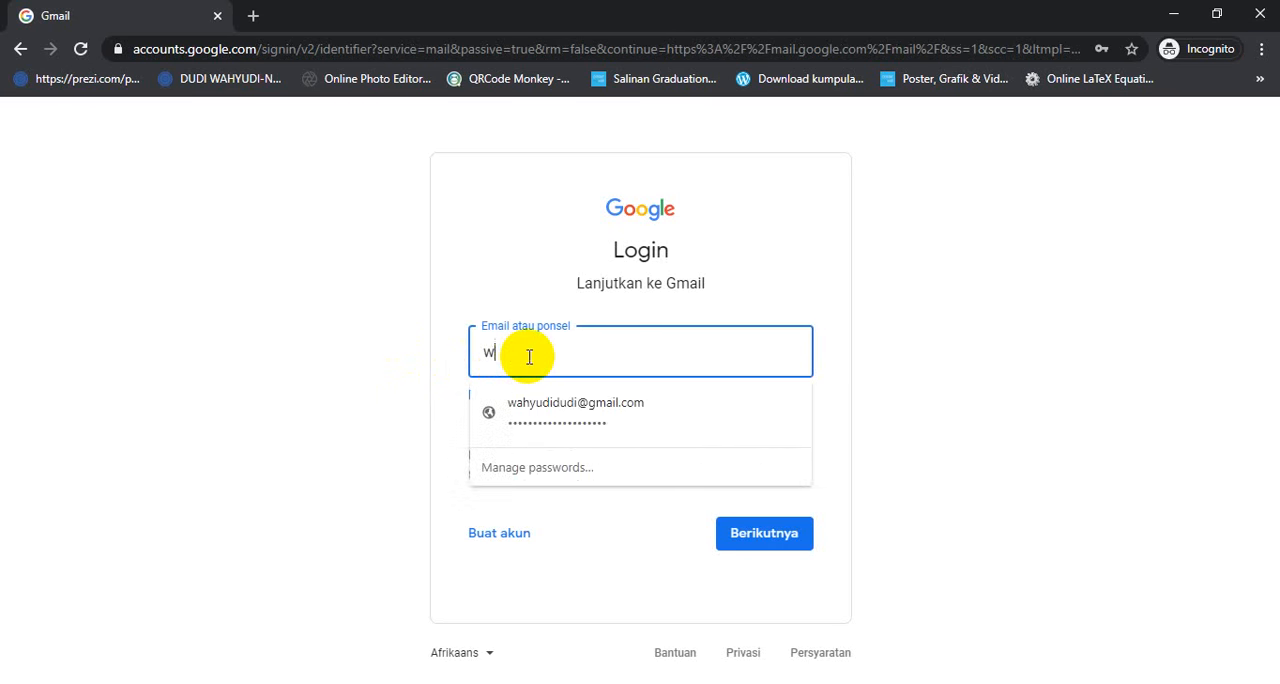
pyautogui.write('a')
pyautogui.click(530, 402)
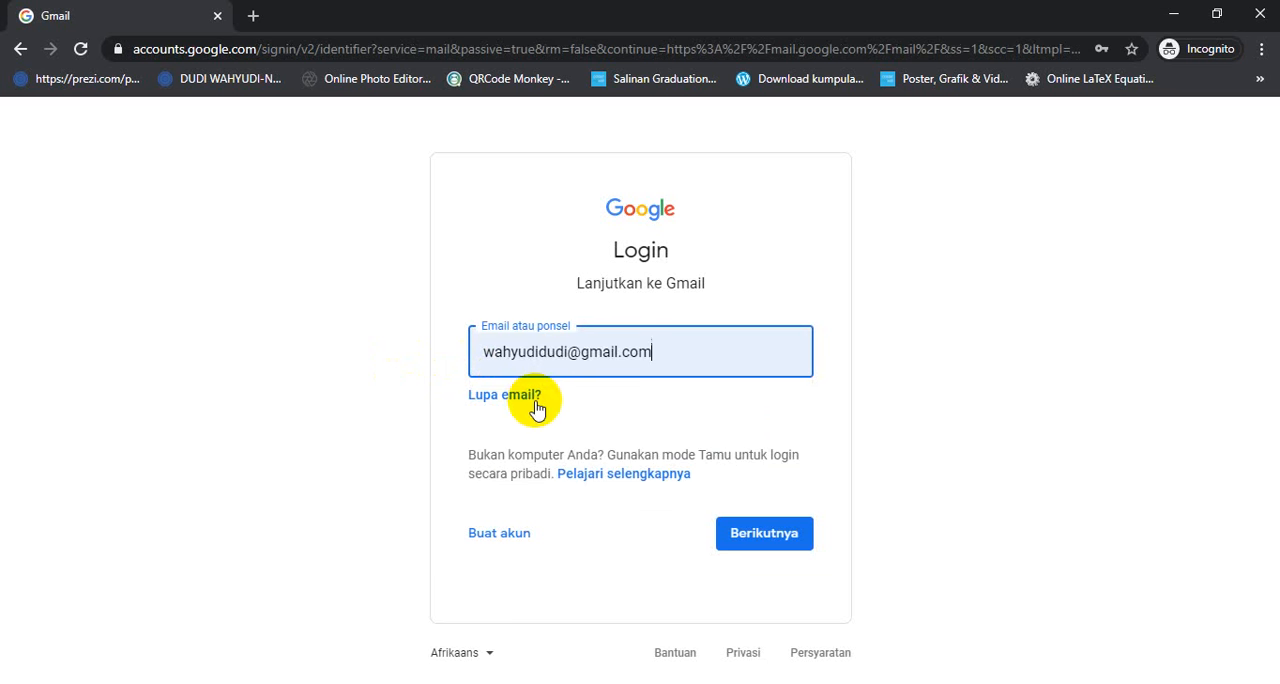
pyautogui.click(750, 546)
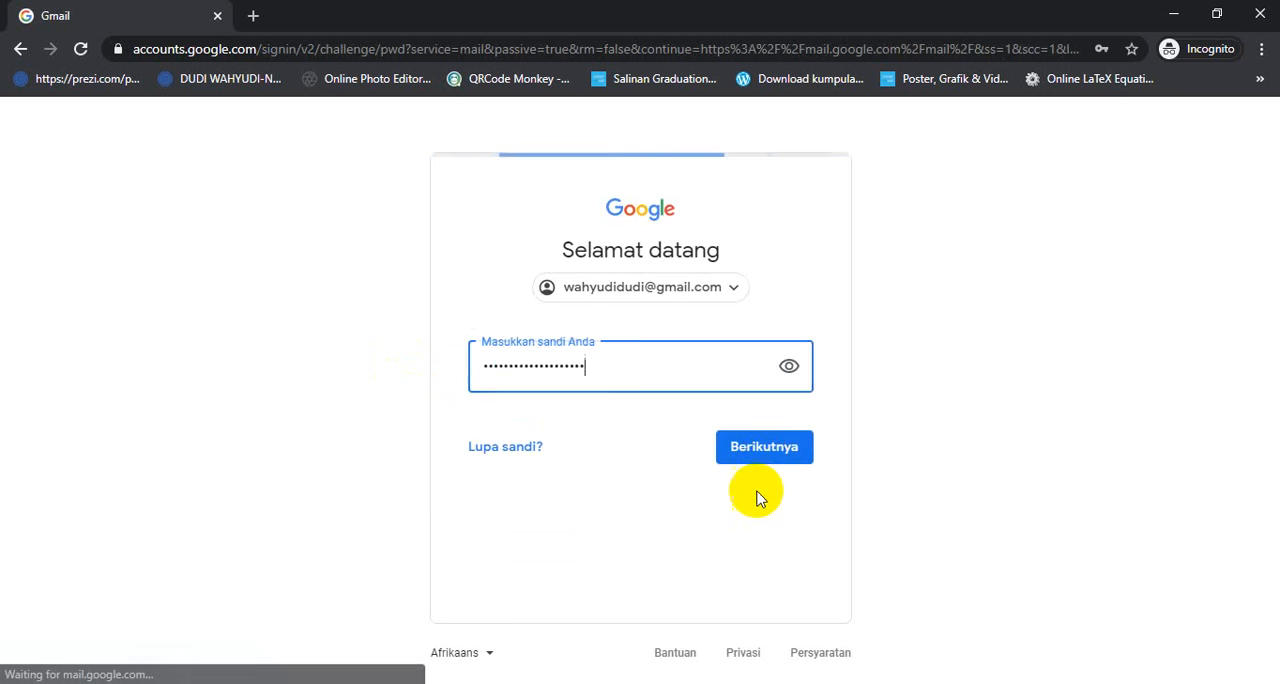
# - Submit the account password on the Gmail login page, re-entering it to sign in to the registrant's inbox
pyautogui.click(762, 452)
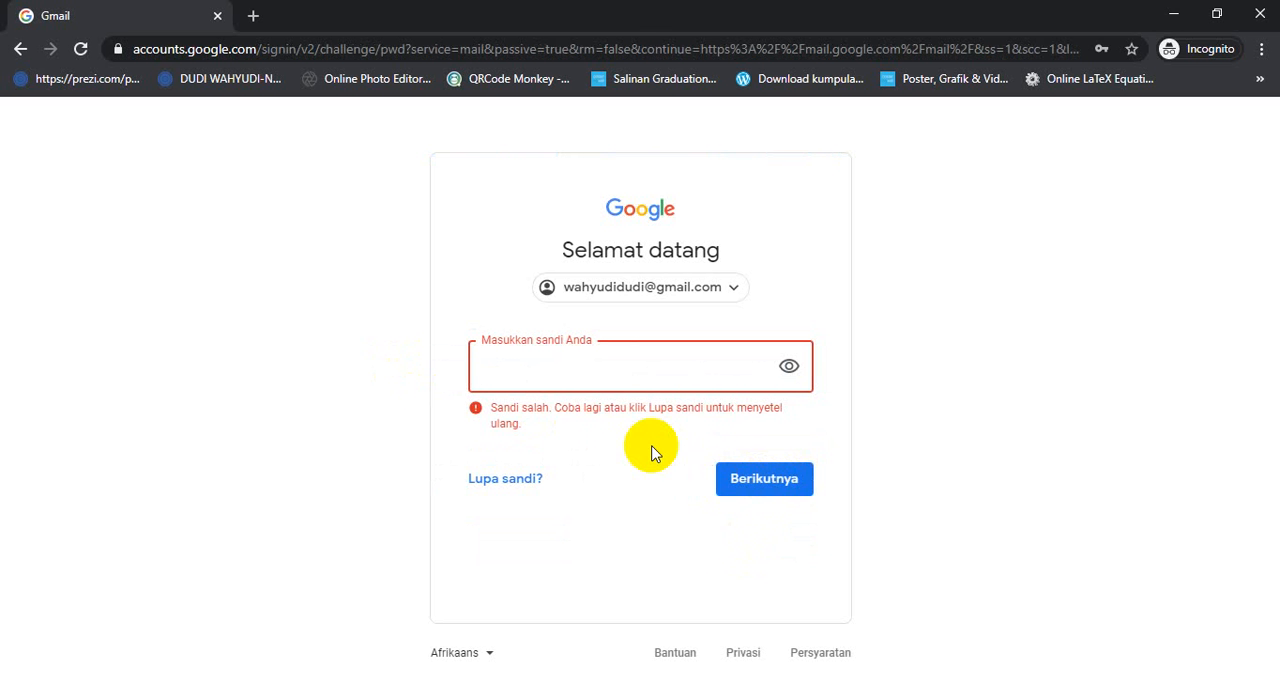
pyautogui.write('•••••••••••')
pyautogui.click(757, 484)
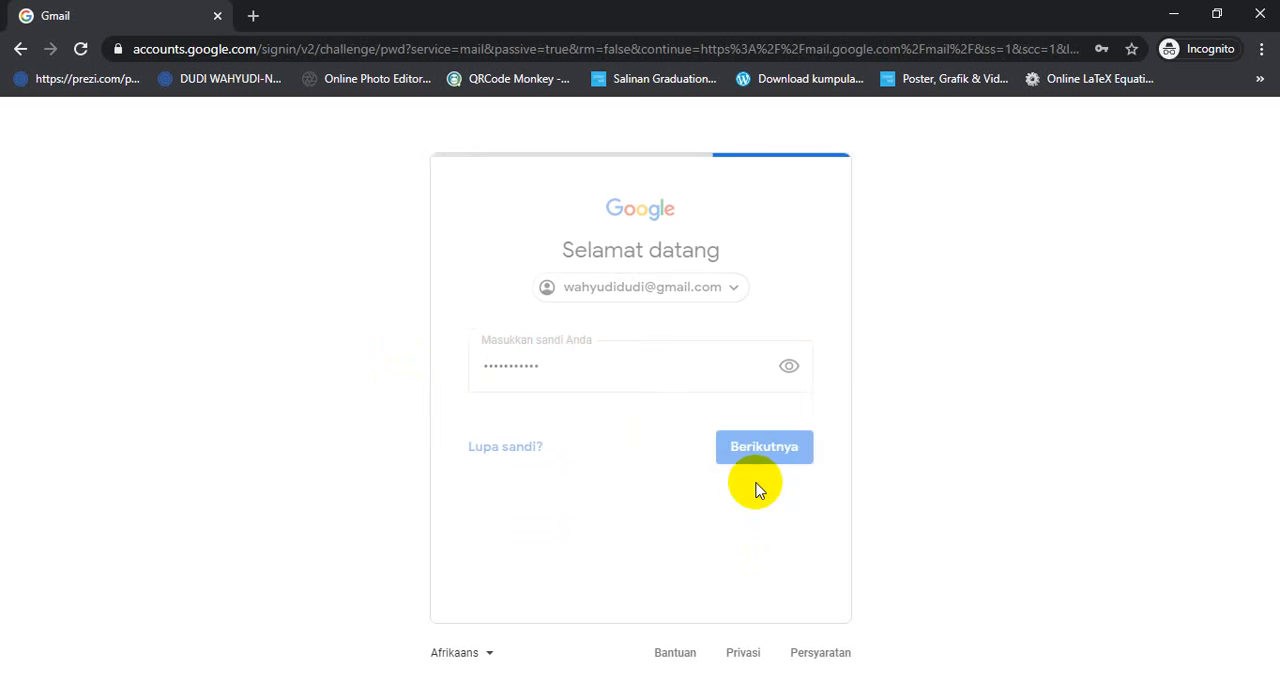
# - Open the "Bukti PPDB" email from noreply, examine the registration details and photo in its PDF attachment, and close the preview
pyautogui.scroll(-2, 694, 551)
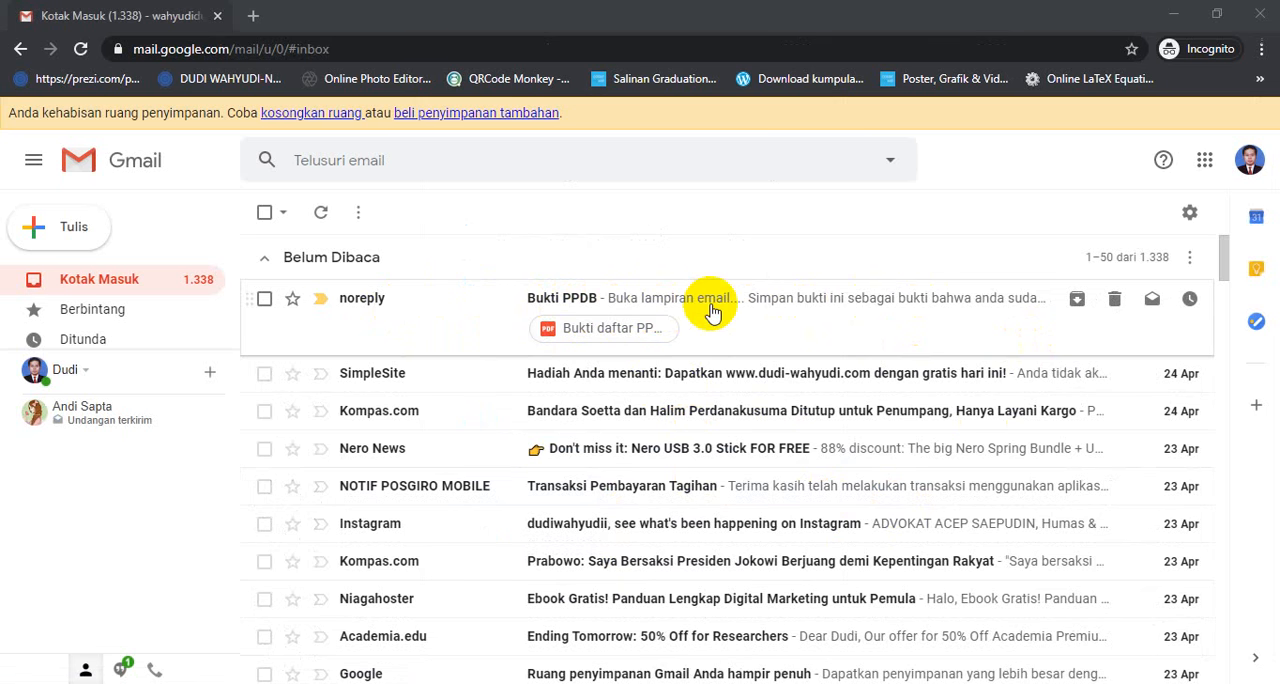
pyautogui.click(632, 310)
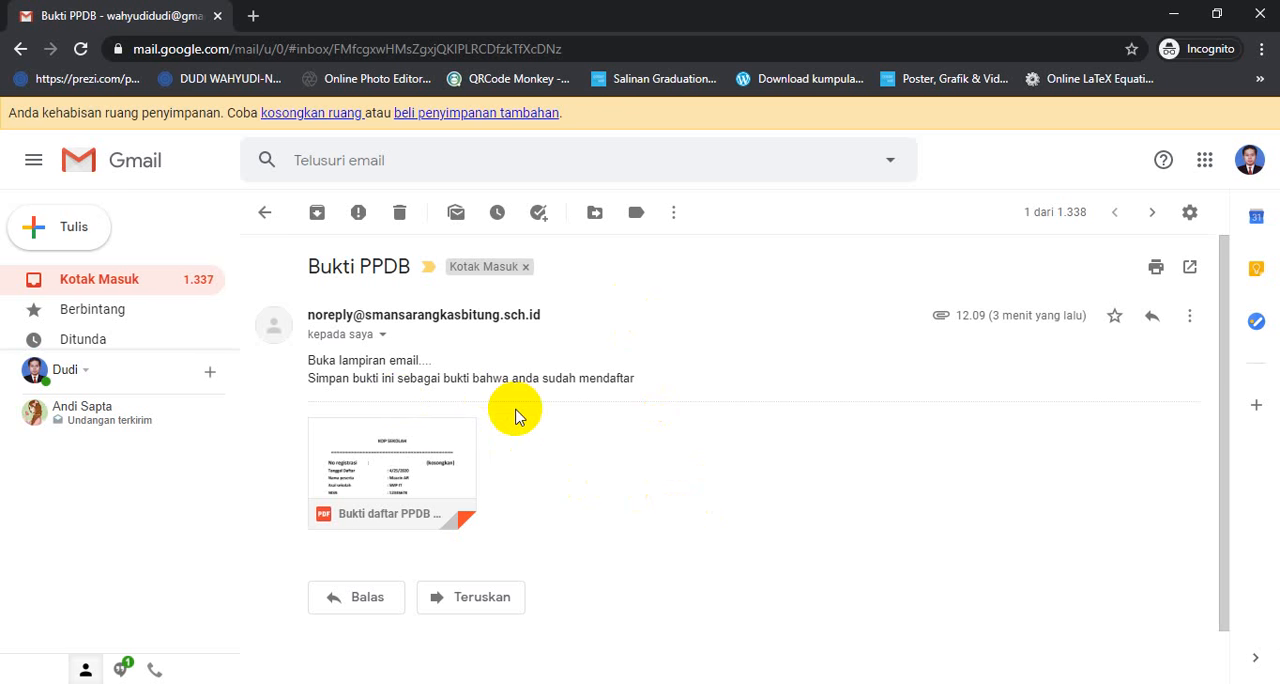
pyautogui.moveTo(370, 461)
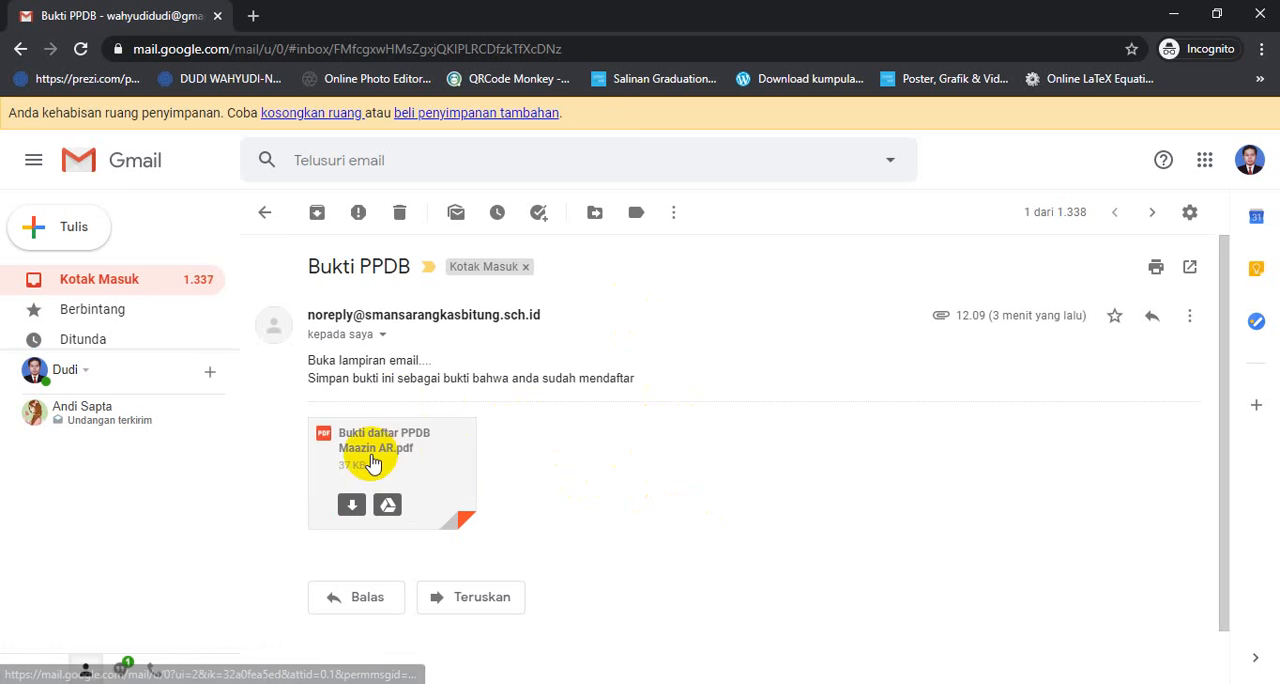
pyautogui.click(370, 461)
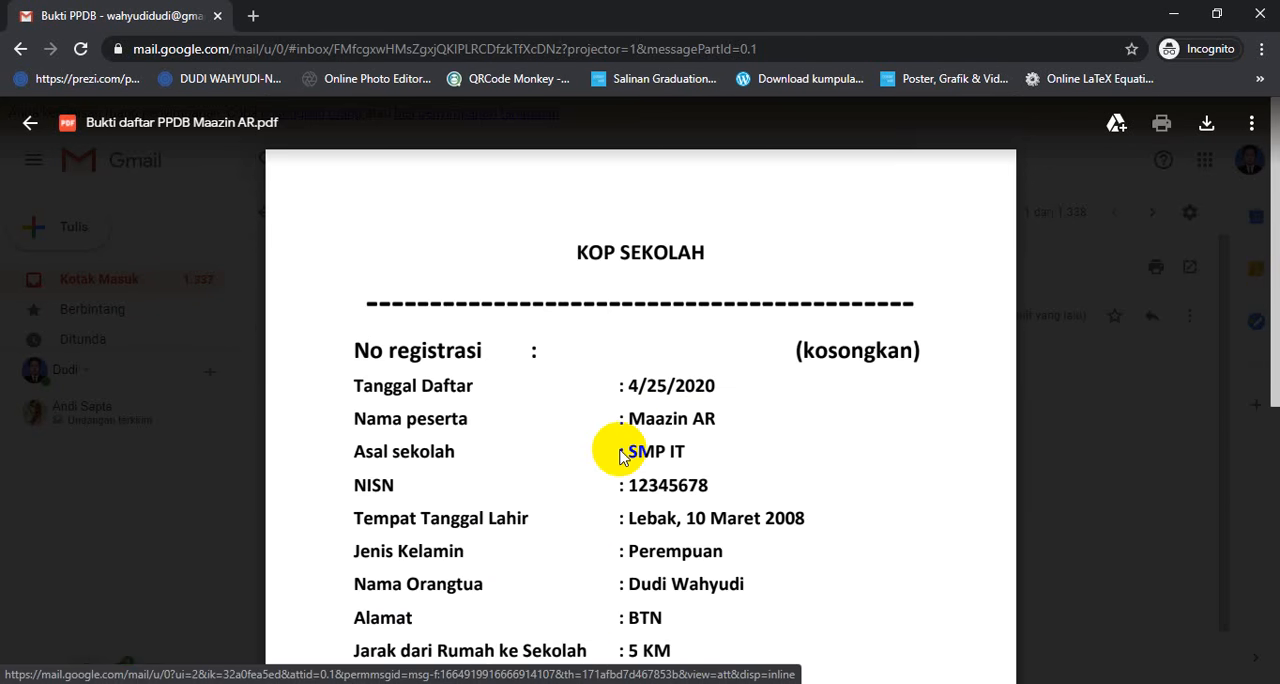
pyautogui.scroll(-2, 628, 443)
pyautogui.scroll(-3, 628, 443)
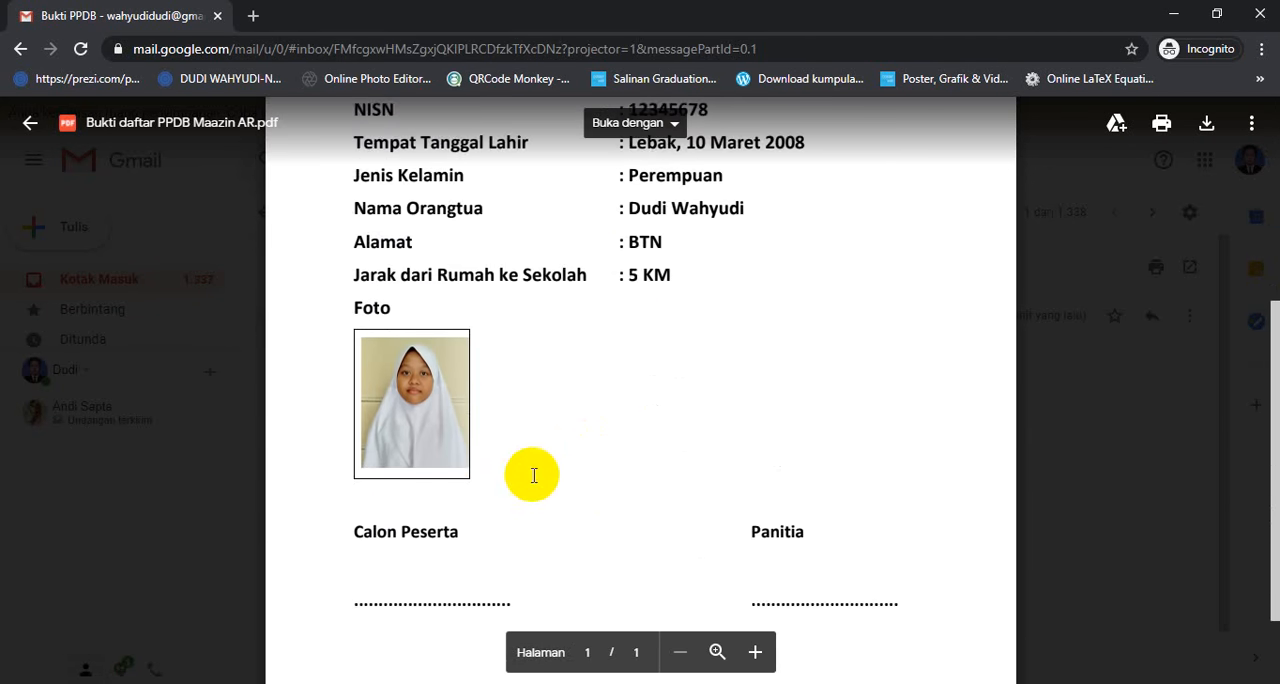
pyautogui.scroll(7, 538, 466)
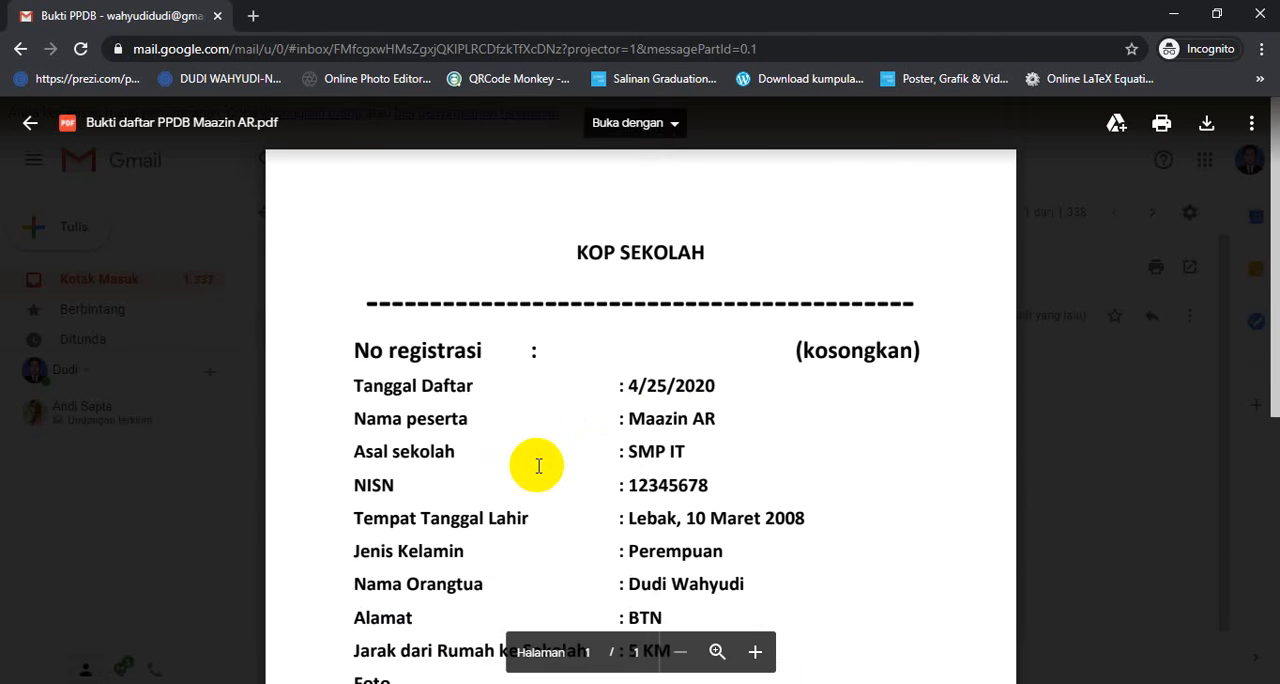
pyautogui.scroll(-3, 538, 466)
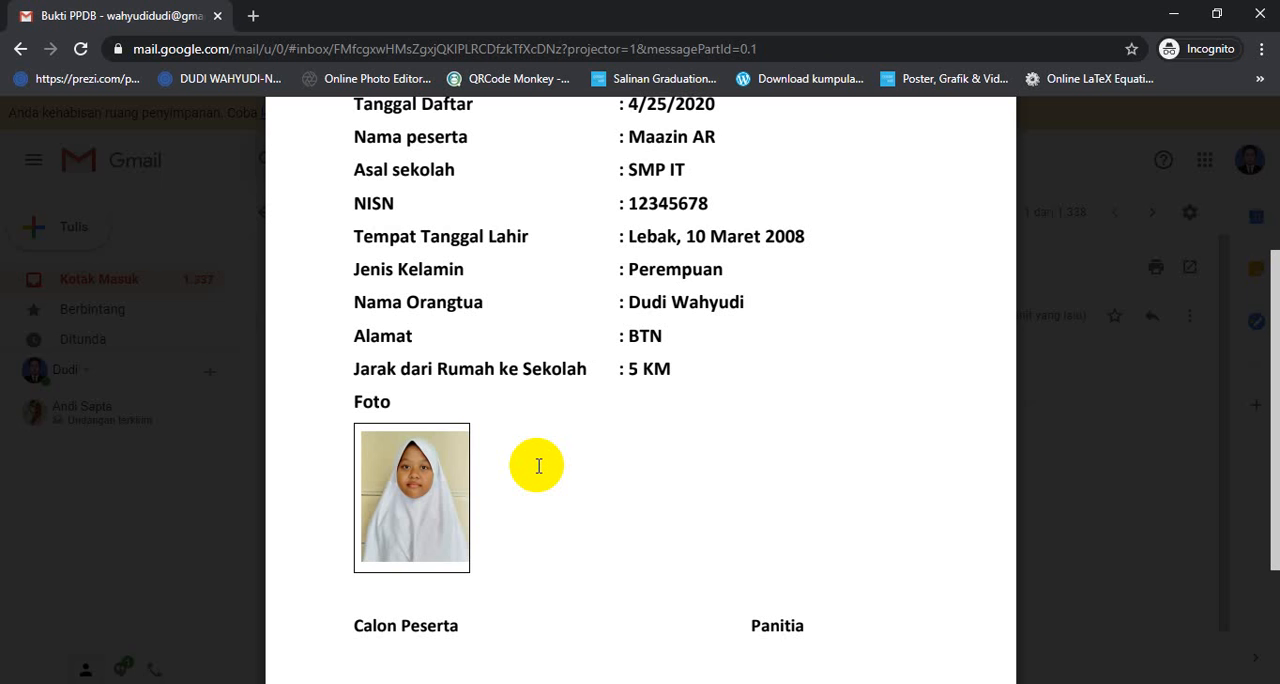
pyautogui.press('Escape')
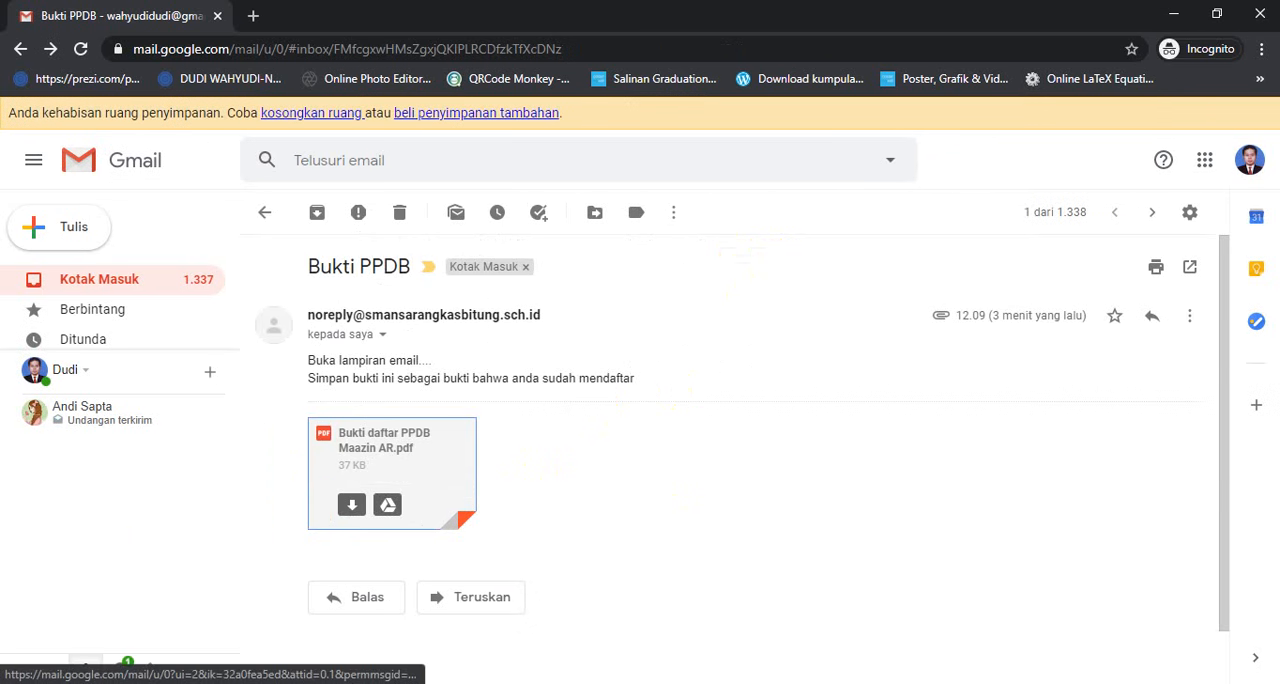
# - Close the merged PDF in the regular browser window and switch to the BUKTI PPDB 2020 folder in Drive
pyautogui.click(686, 628)
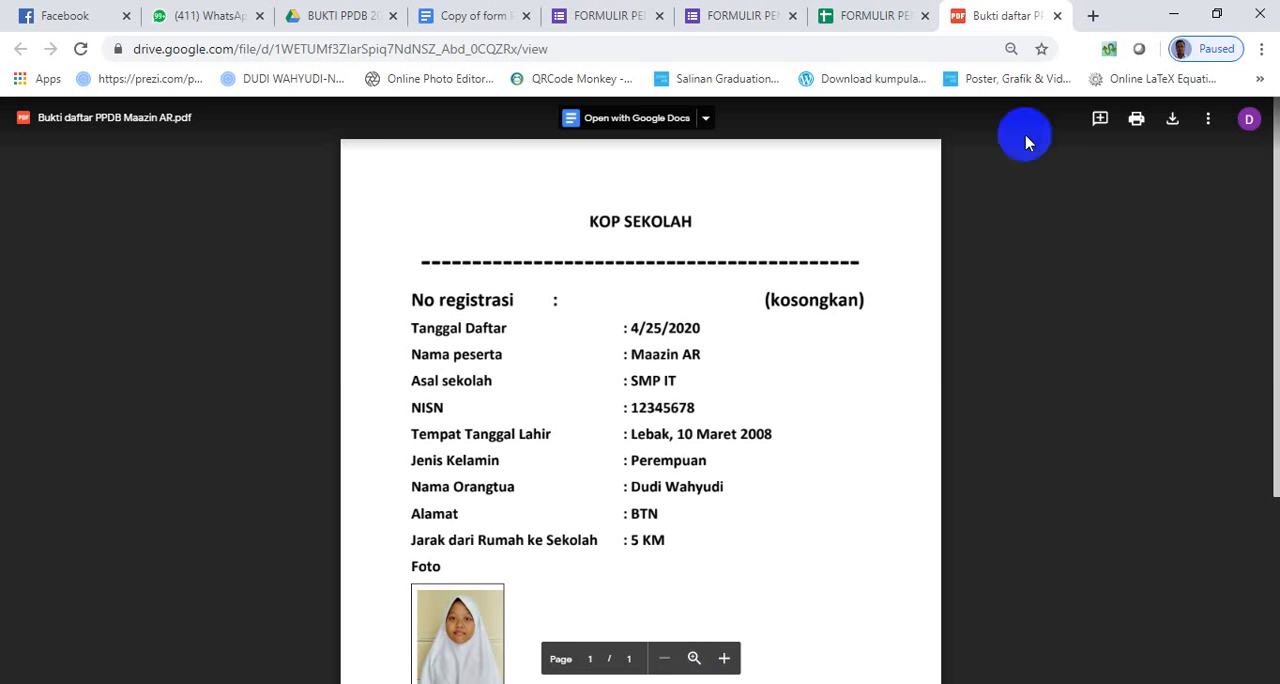
pyautogui.click(1057, 15)
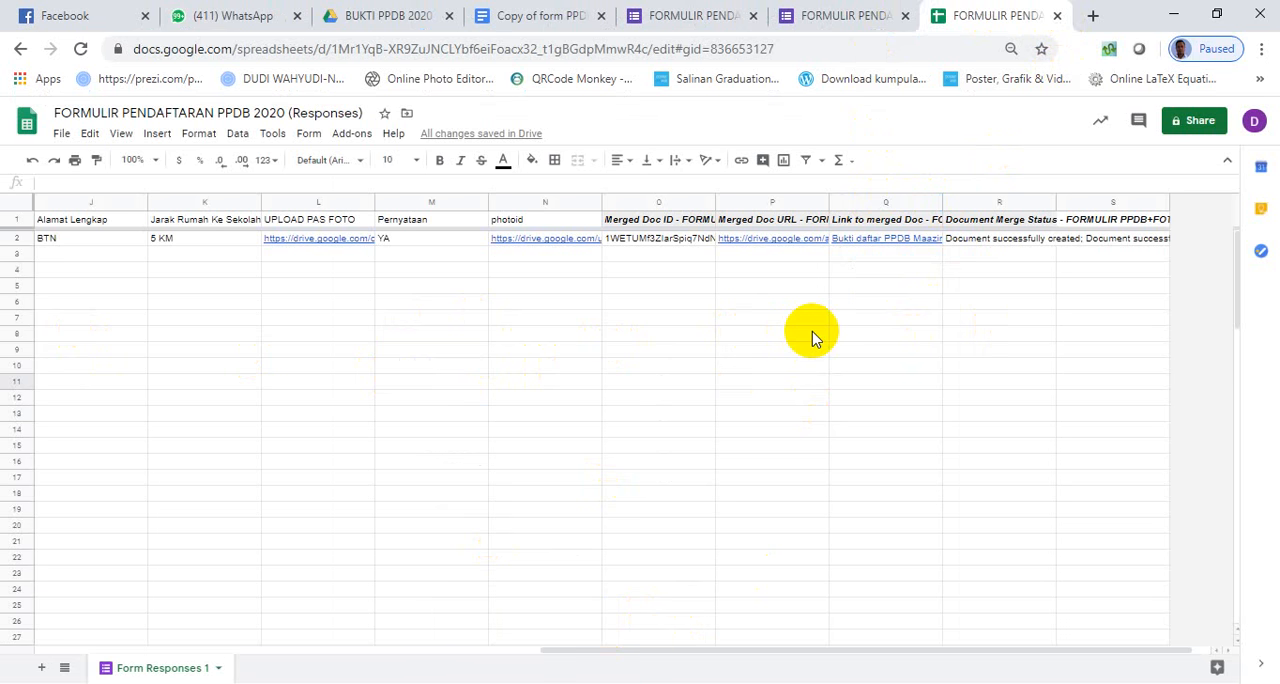
pyautogui.click(375, 15)
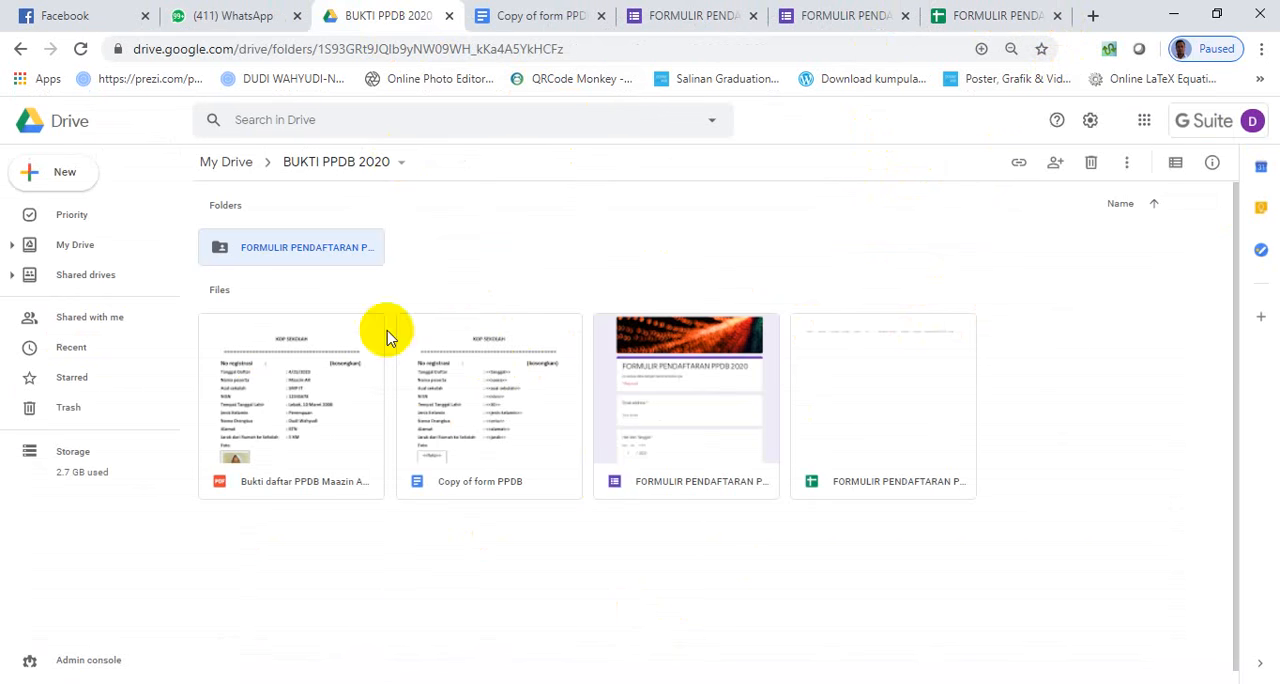